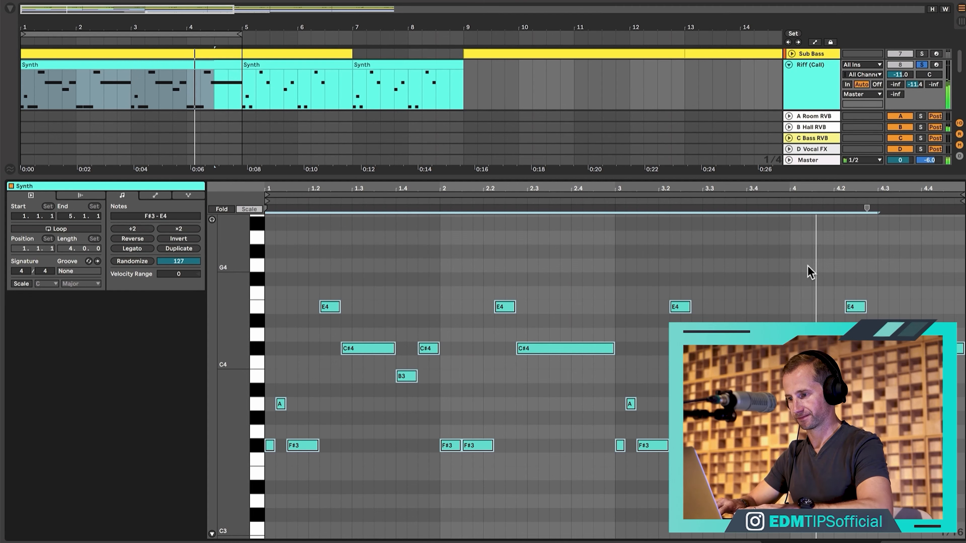
Step: Undo the last note lengthening and shorten the first Synth clip on the Riff (Call) track to end at bar 2
{"action": "key", "text": "super+z"}
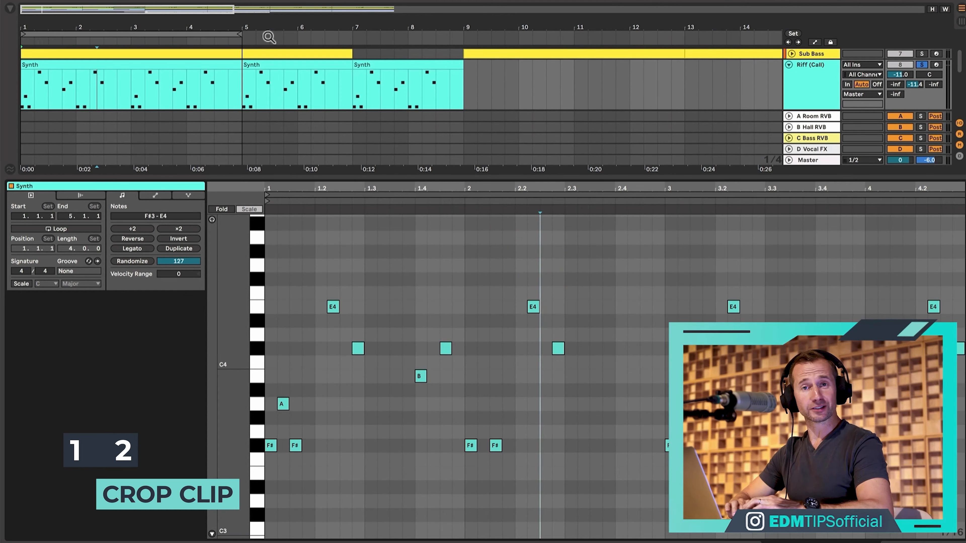
{"action": "left_click", "coordinate": [199, 64]}
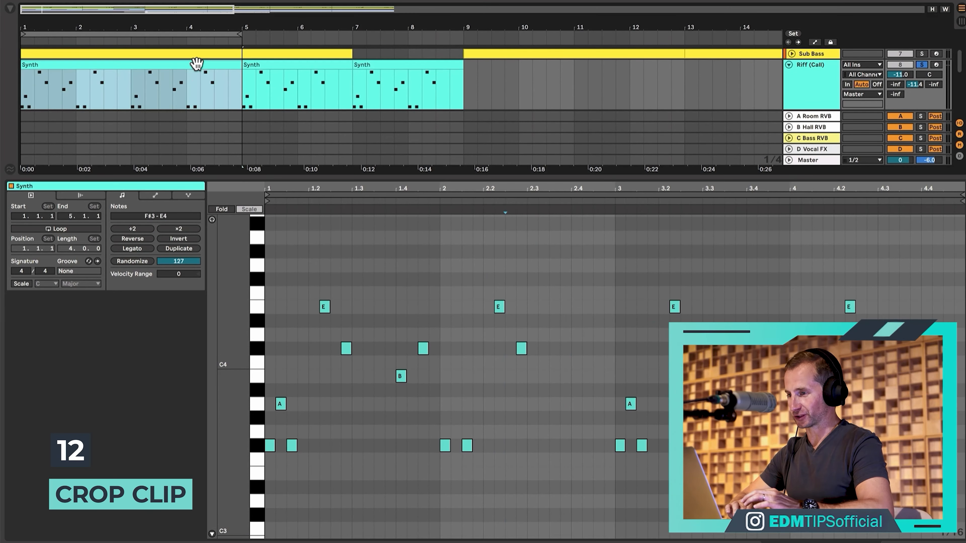
{"action": "left_click_drag", "start_coordinate": [235, 64], "coordinate": [76, 65]}
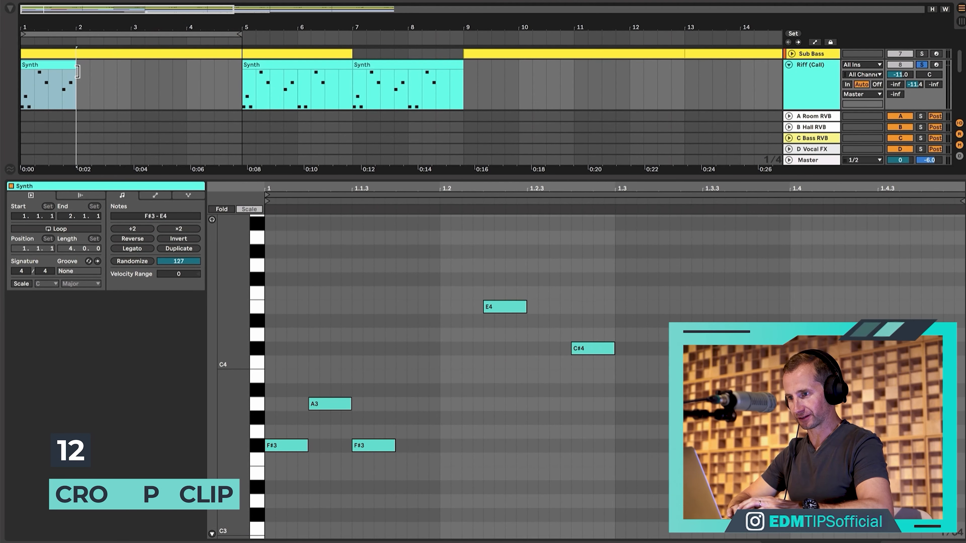
{"action": "left_click_drag", "start_coordinate": [447, 186], "coordinate": [329, 192]}
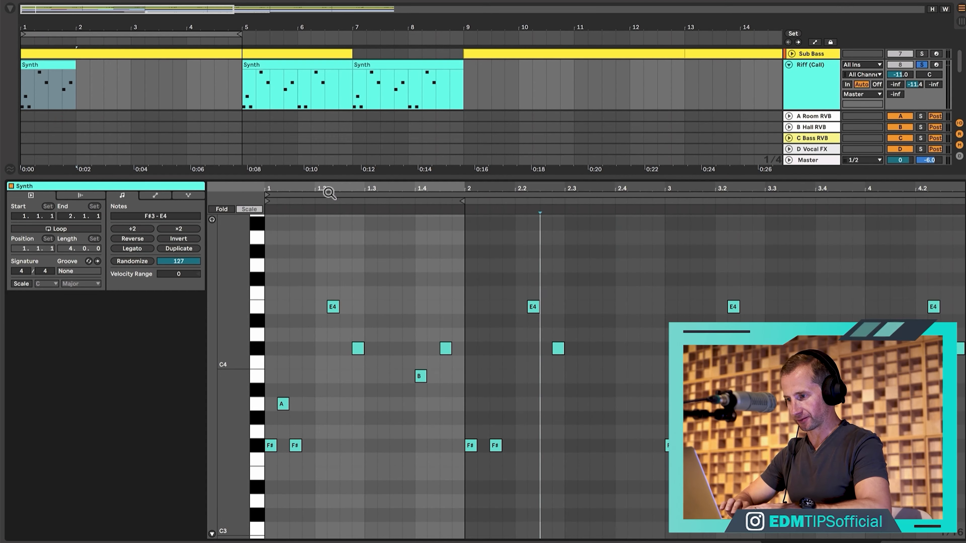
{"action": "key", "text": "space"}
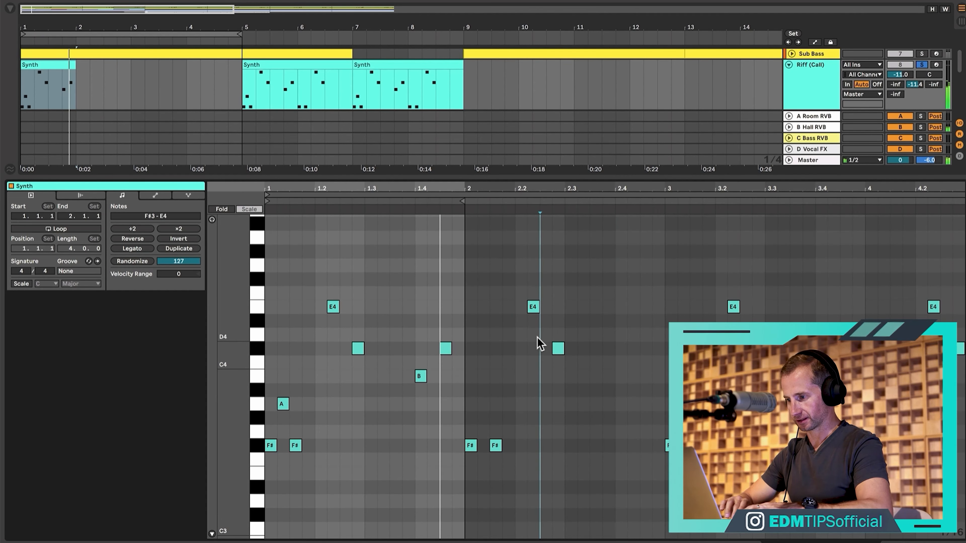
{"action": "key", "text": "space"}
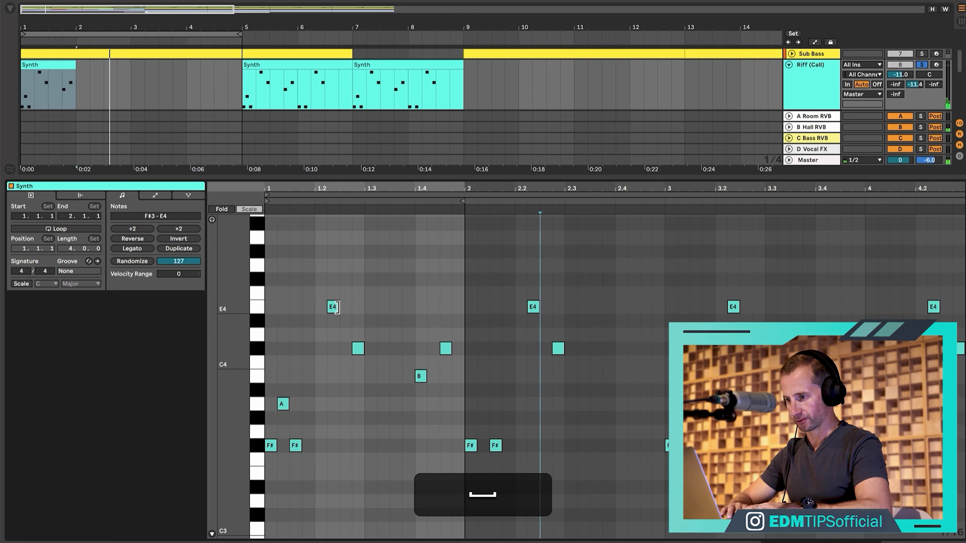
Step: Crop the shortened Synth clip so the hidden notes beyond its one-bar length are discarded
{"action": "right_click", "coordinate": [347, 286]}
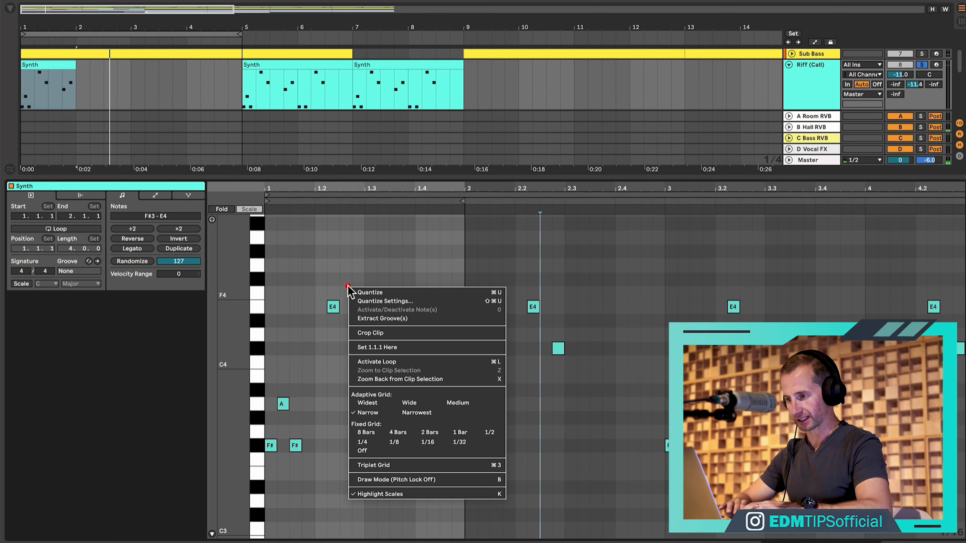
{"action": "left_click", "coordinate": [369, 333]}
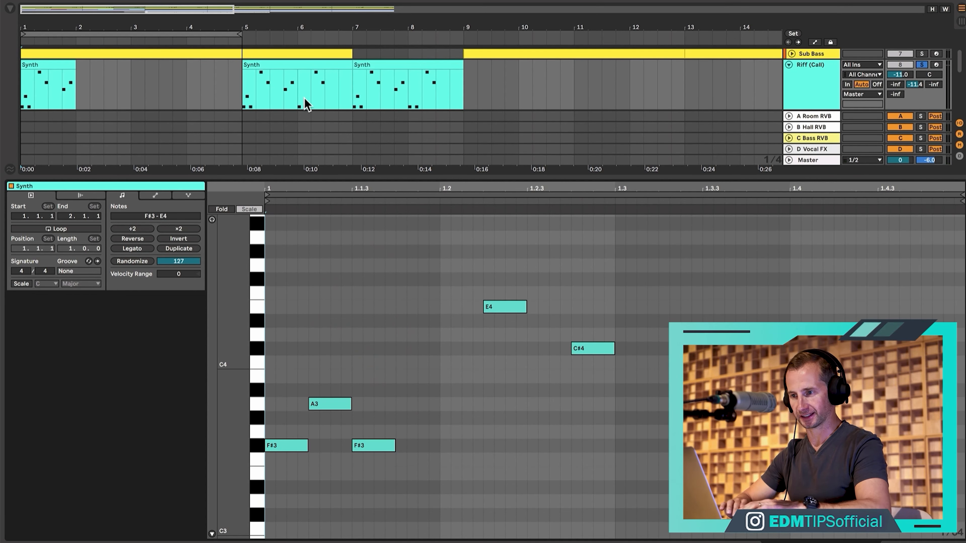
{"action": "left_click", "coordinate": [49, 67]}
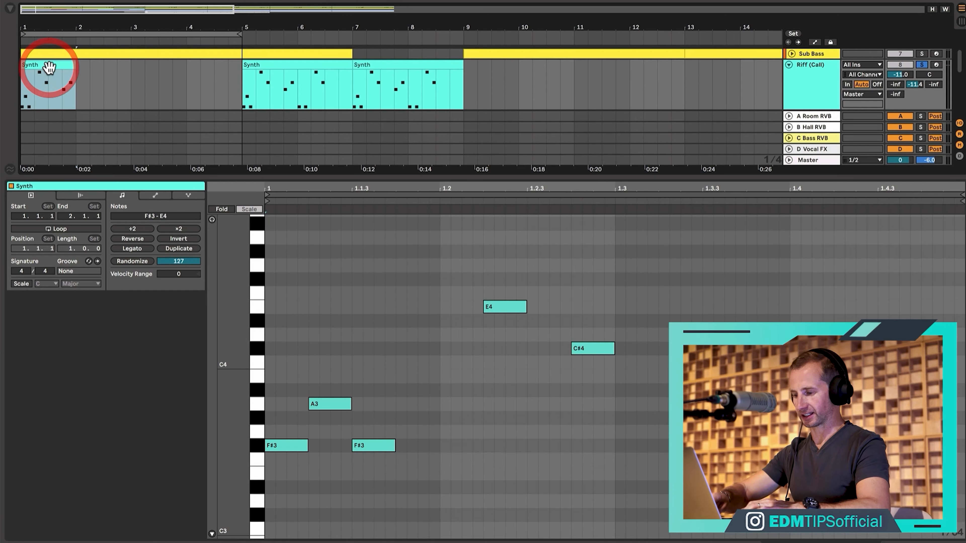
{"action": "left_click", "coordinate": [76, 69]}
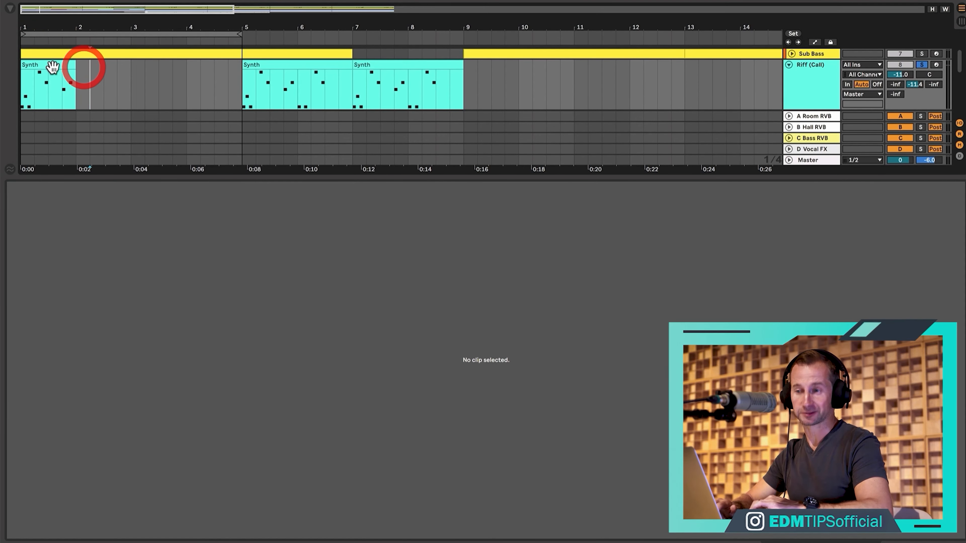
{"action": "left_click", "coordinate": [48, 72]}
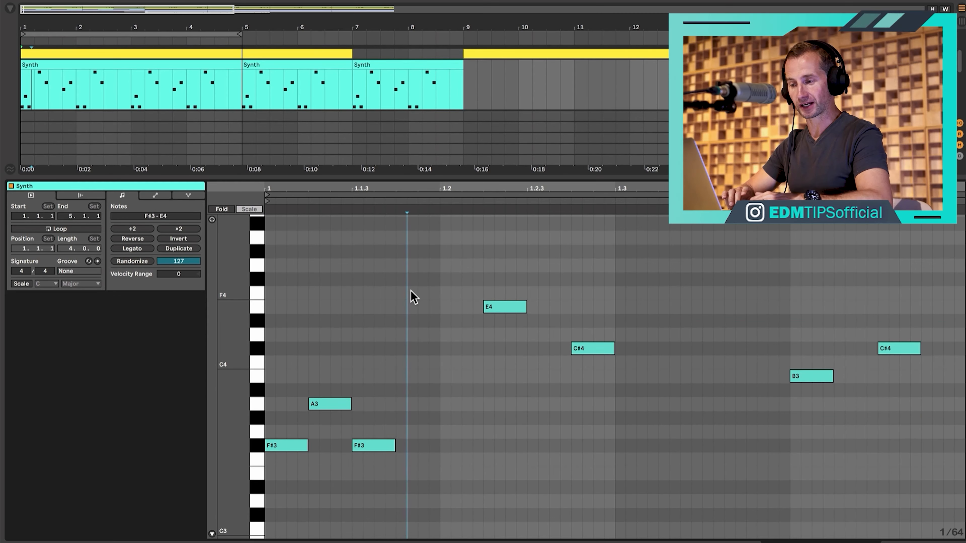
Step: Try reversing all notes in the first four-bar Synth clip, compare it with the original order, and undo the reversal
{"action": "key", "text": "super+a"}
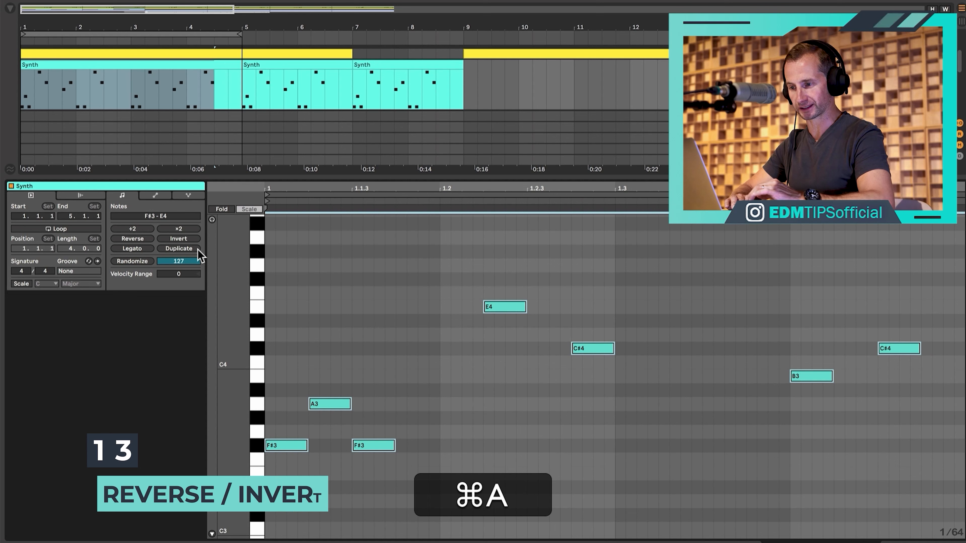
{"action": "left_click", "coordinate": [140, 241]}
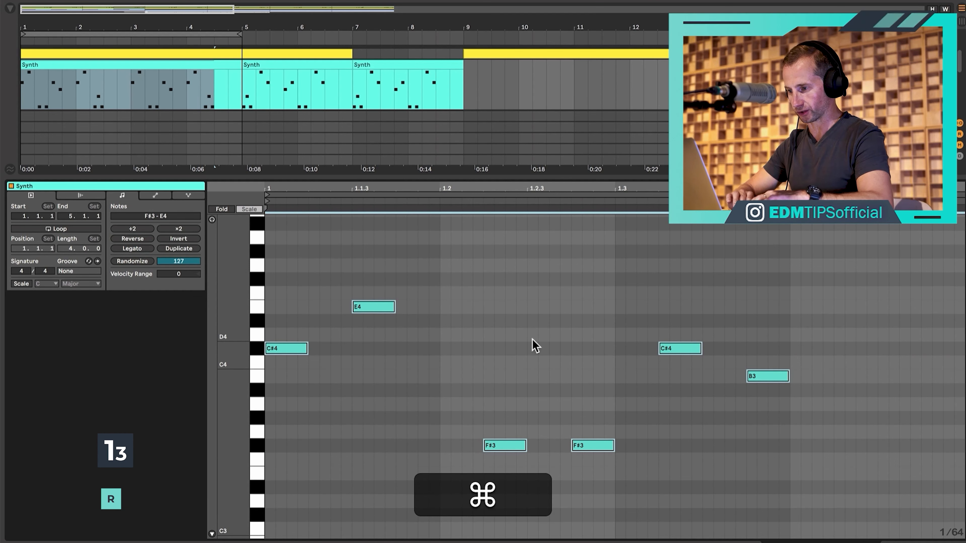
{"action": "key", "text": "super+z"}
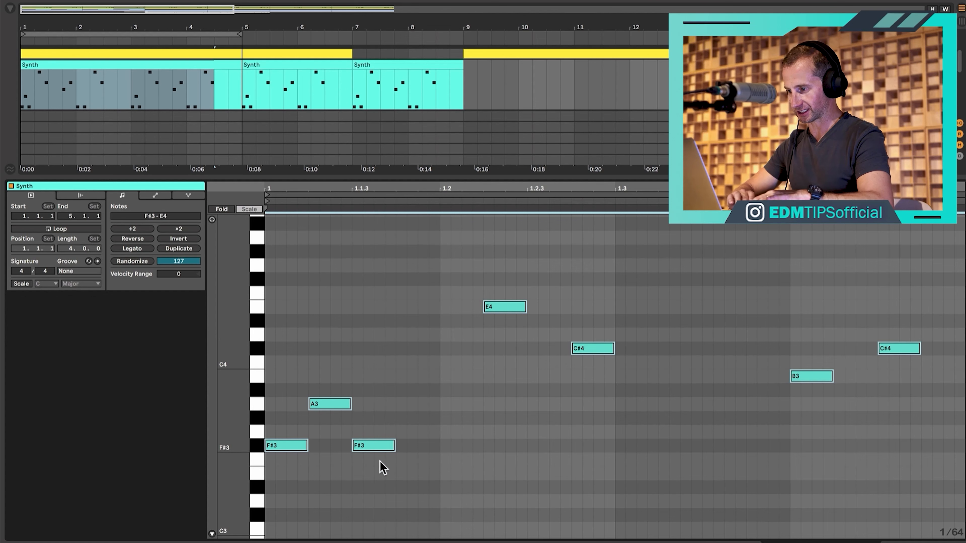
{"action": "key", "text": "shift+super+z"}
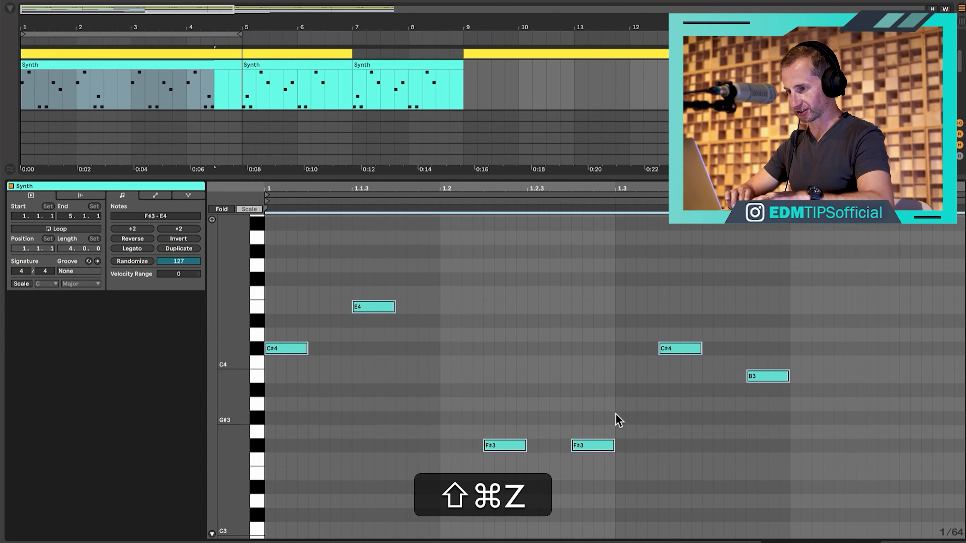
{"action": "key", "text": "super+z"}
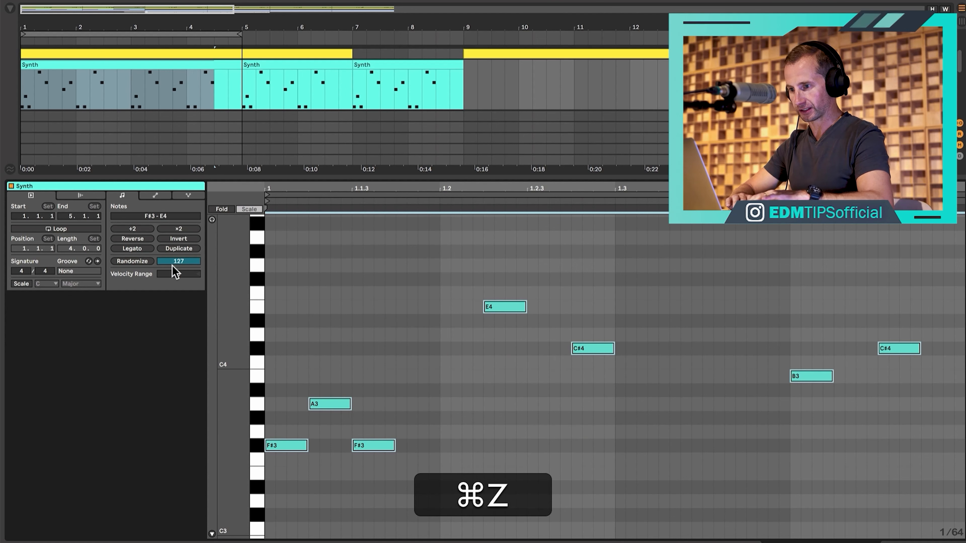
Step: Try inverting all notes in the first Synth clip, unsolo the Riff (Call) track while listening, and invert the notes back
{"action": "left_click", "coordinate": [179, 239]}
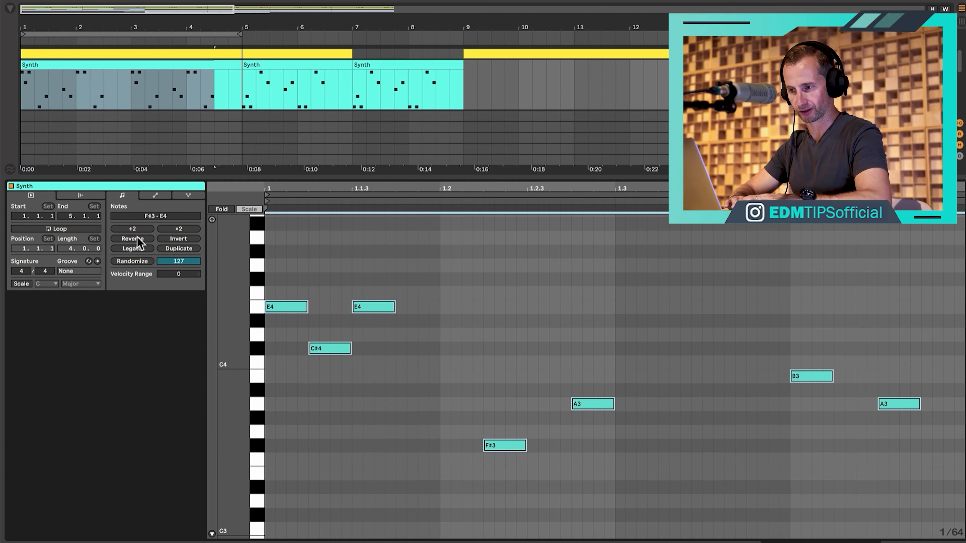
{"action": "key", "text": "space"}
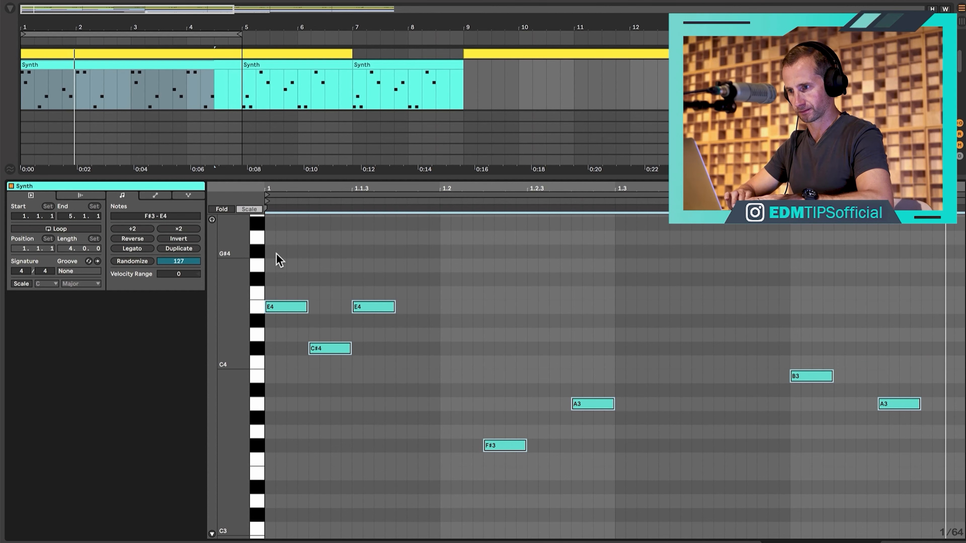
{"action": "key", "text": "space"}
{"action": "left_click", "coordinate": [921, 65]}
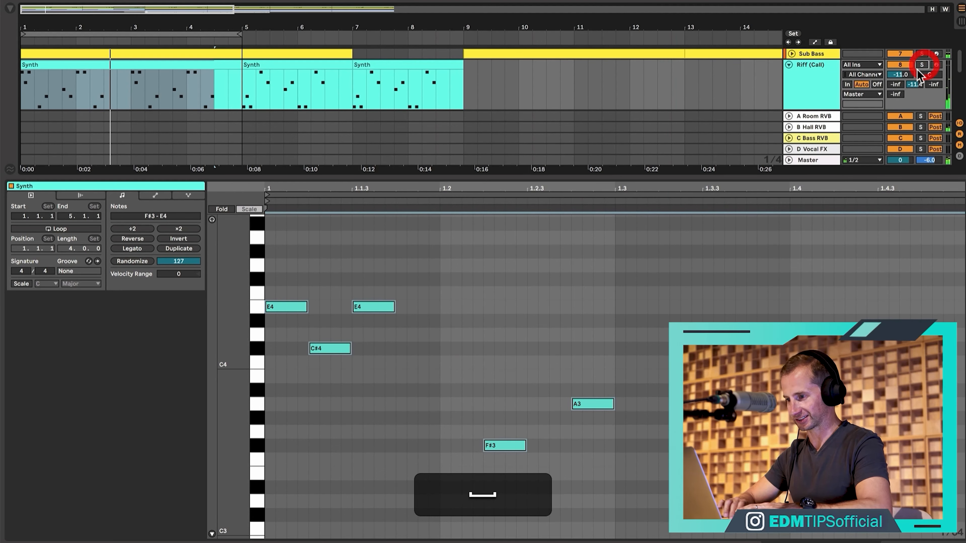
{"action": "key", "text": "space"}
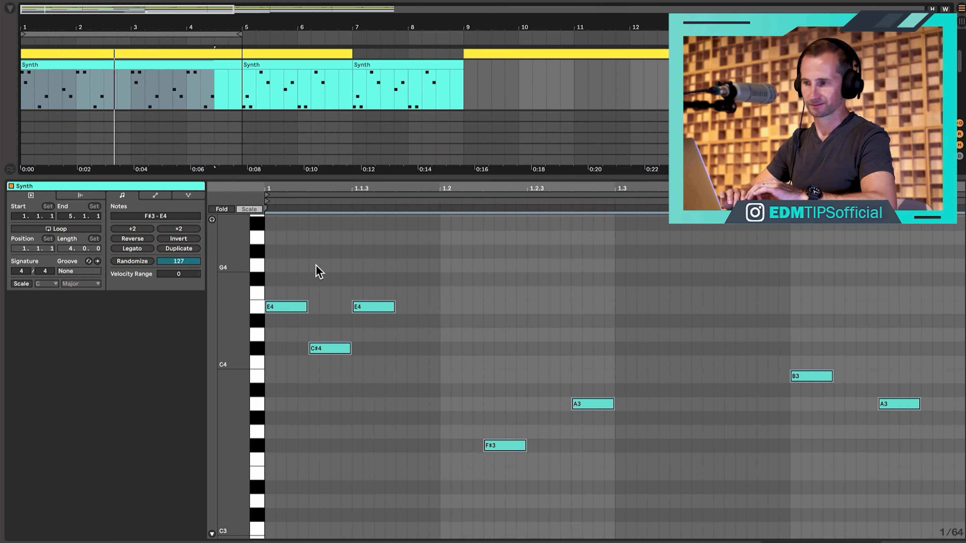
{"action": "left_click", "coordinate": [179, 240]}
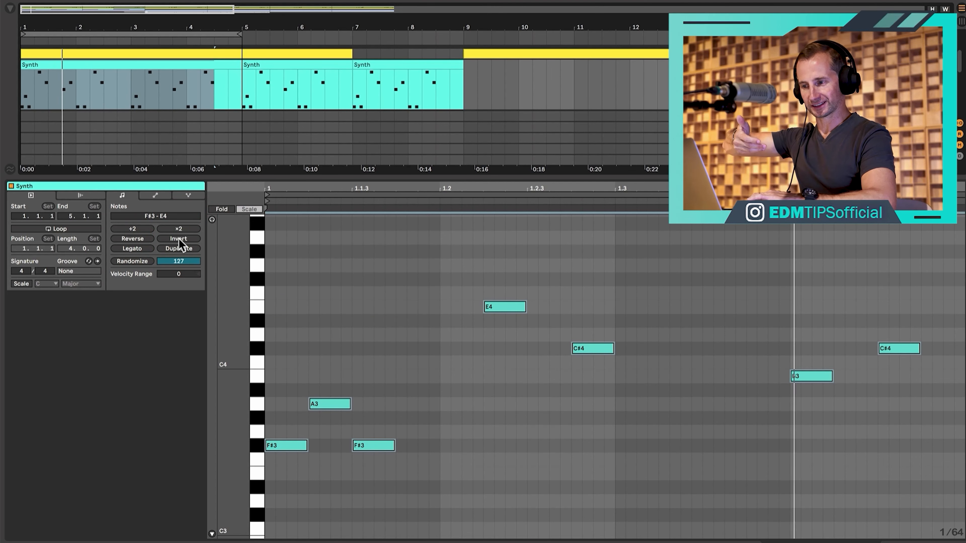
Step: Reverse all notes in the first Synth clip and play back the result
{"action": "left_click", "coordinate": [133, 240]}
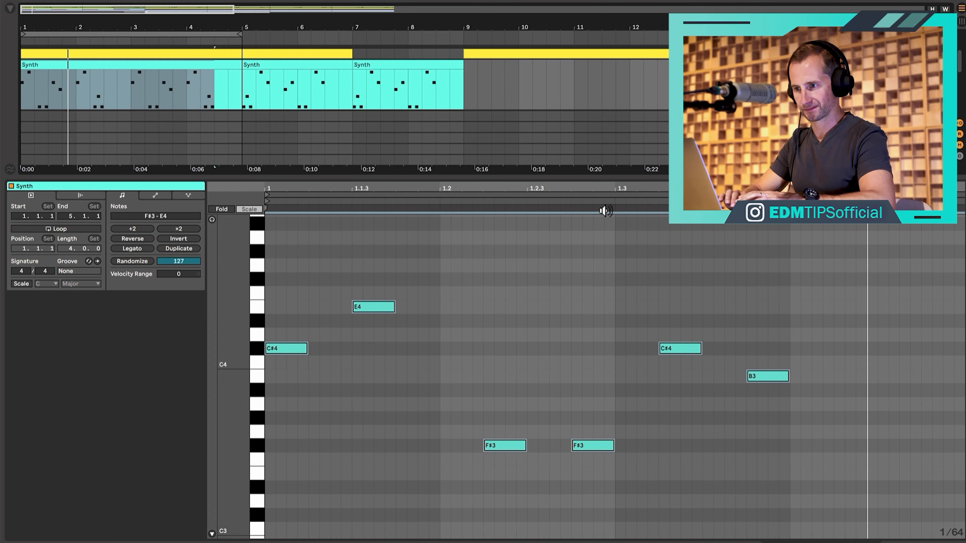
{"action": "key", "text": "space"}
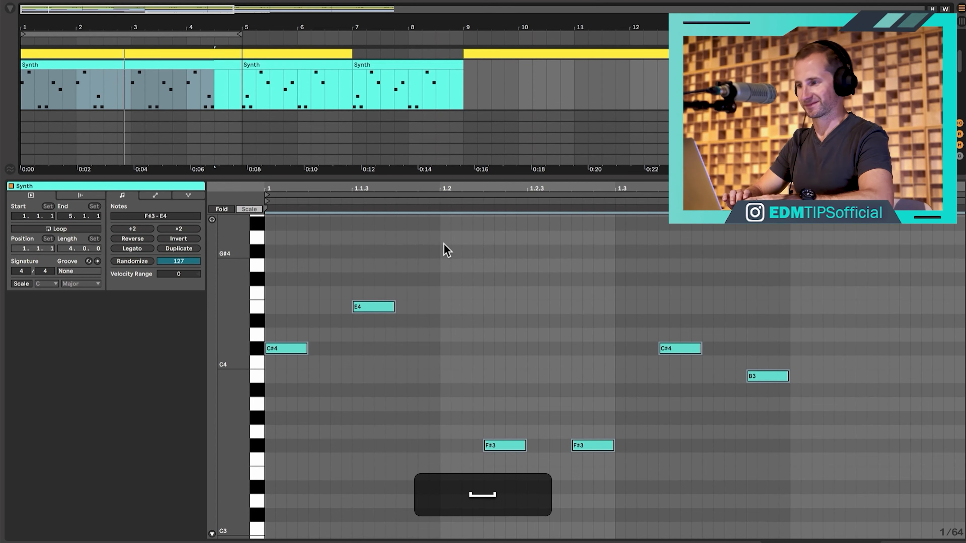
{"action": "key", "text": "alt+Down"}
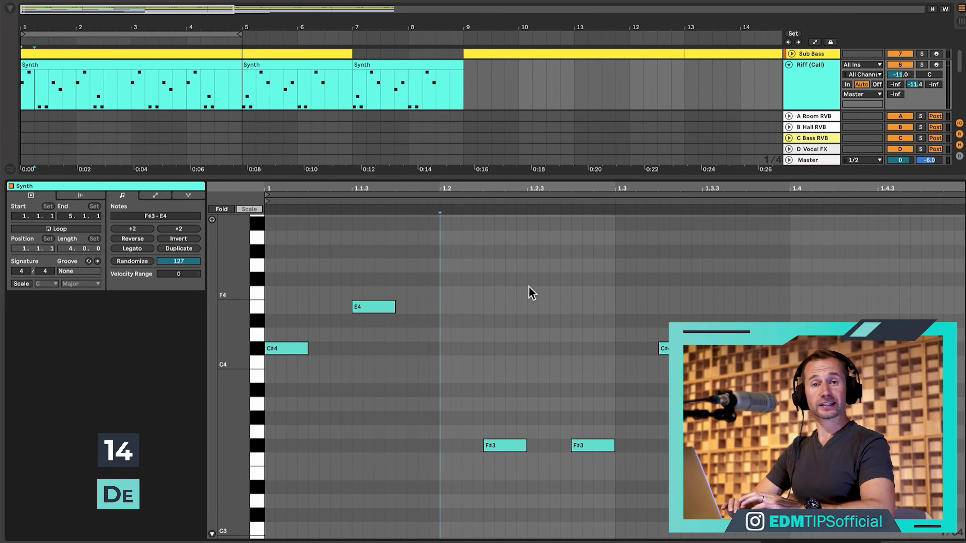
Step: Deactivate all C#4 notes in the first Synth clip
{"action": "left_click", "coordinate": [377, 331]}
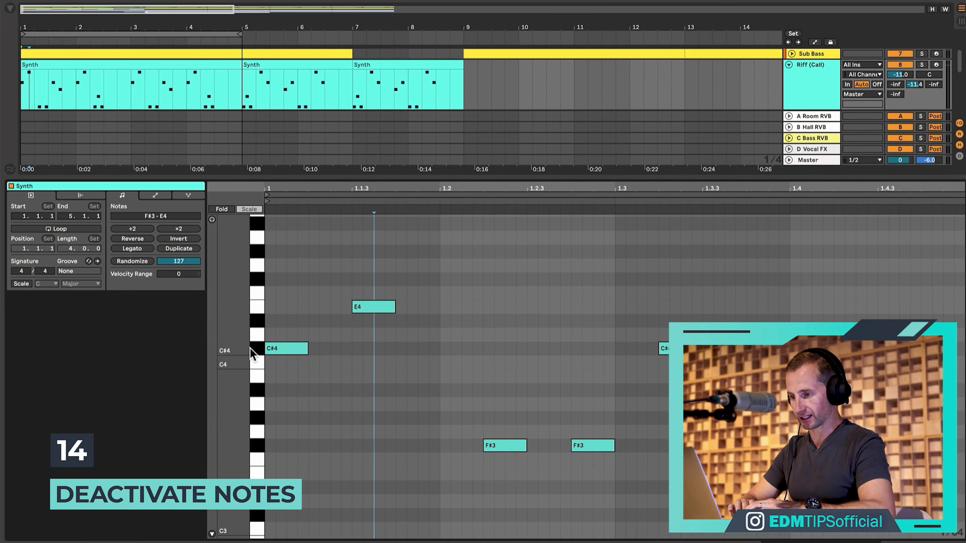
{"action": "left_click", "coordinate": [252, 349]}
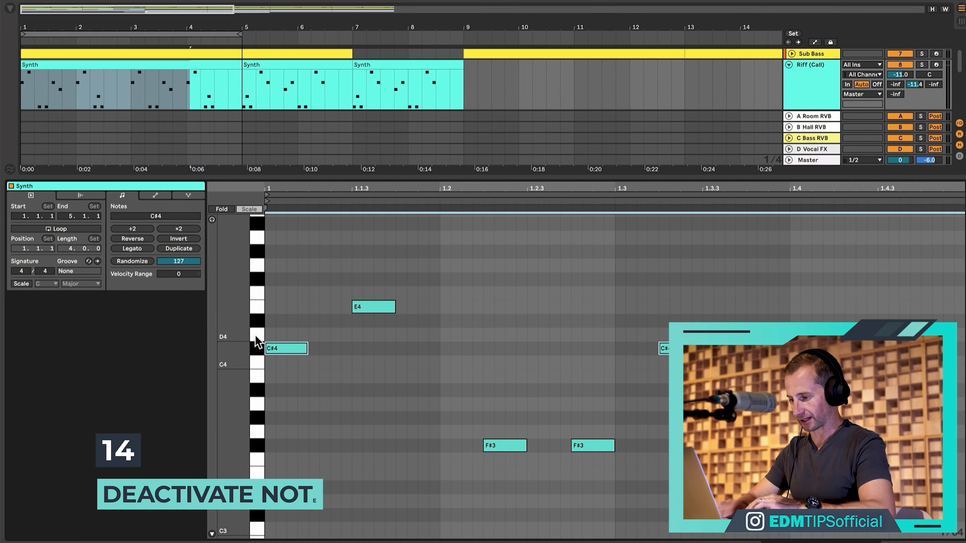
{"action": "key", "text": "p"}
{"action": "left_click", "coordinate": [258, 347]}
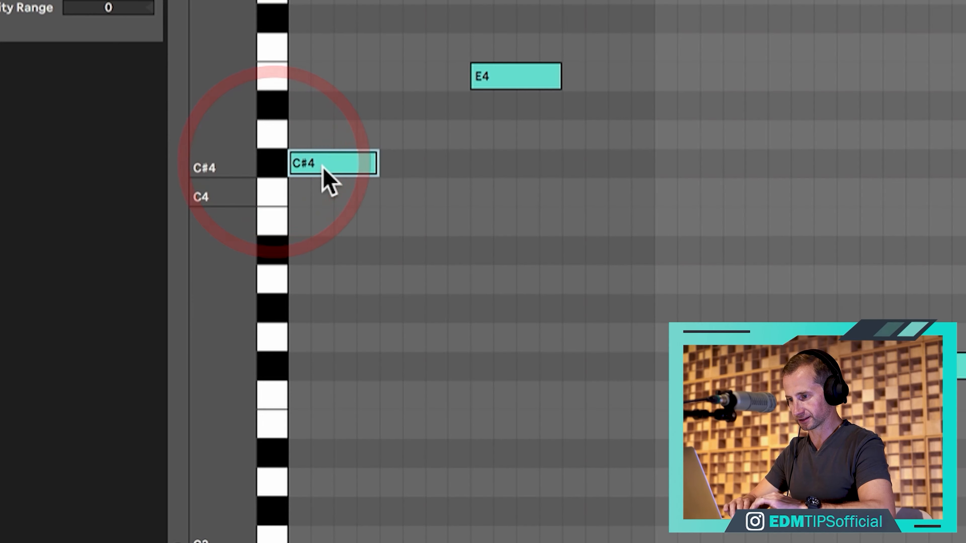
{"action": "right_click", "coordinate": [323, 168]}
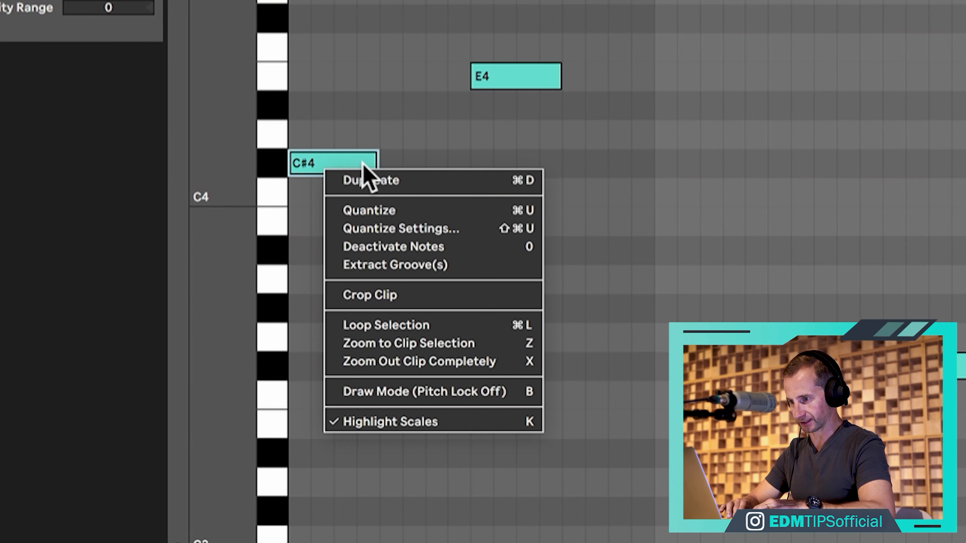
{"action": "left_click", "coordinate": [394, 248]}
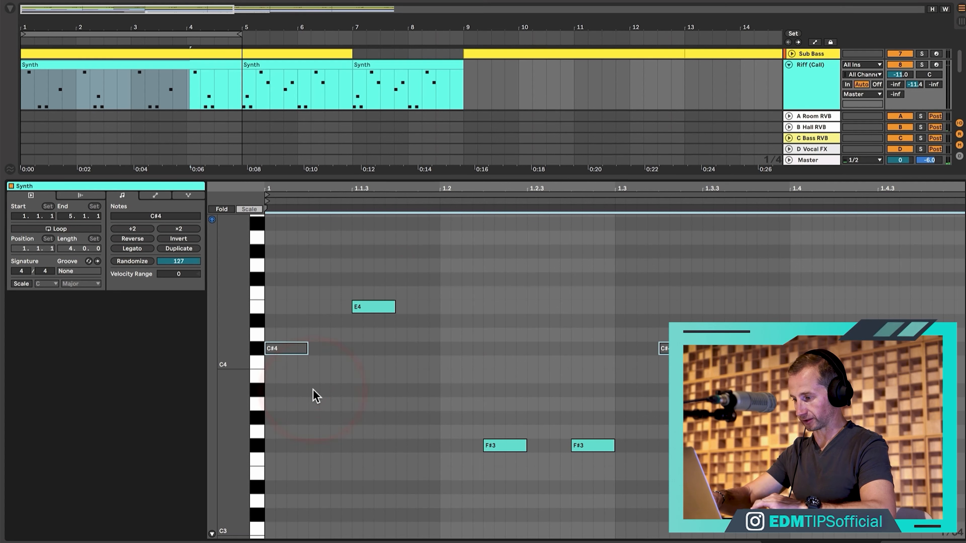
Step: Solo the Riff (Call) track and listen to the riff with the C#4 notes deactivated
{"action": "key", "text": "space"}
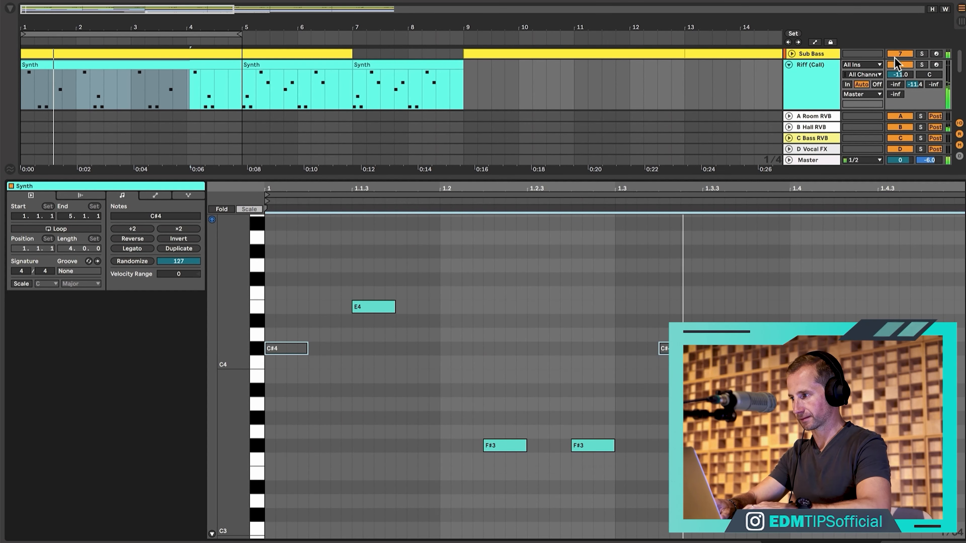
{"action": "key", "text": "space"}
{"action": "left_click", "coordinate": [921, 66]}
{"action": "key", "text": "space"}
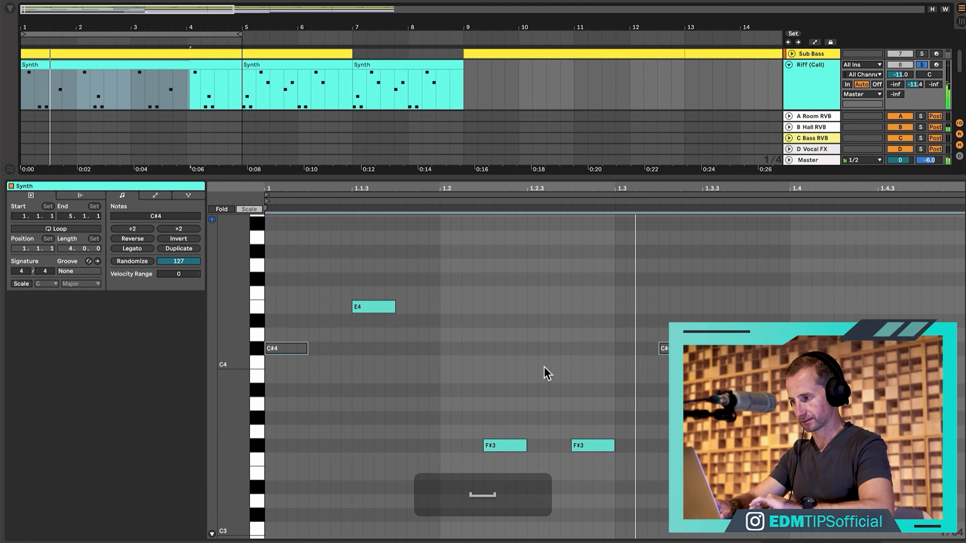
{"action": "key", "text": "space"}
Step: Reactivate all C#4 notes, reverse every note in the first Synth clip, and play the clip
{"action": "left_click", "coordinate": [255, 349]}
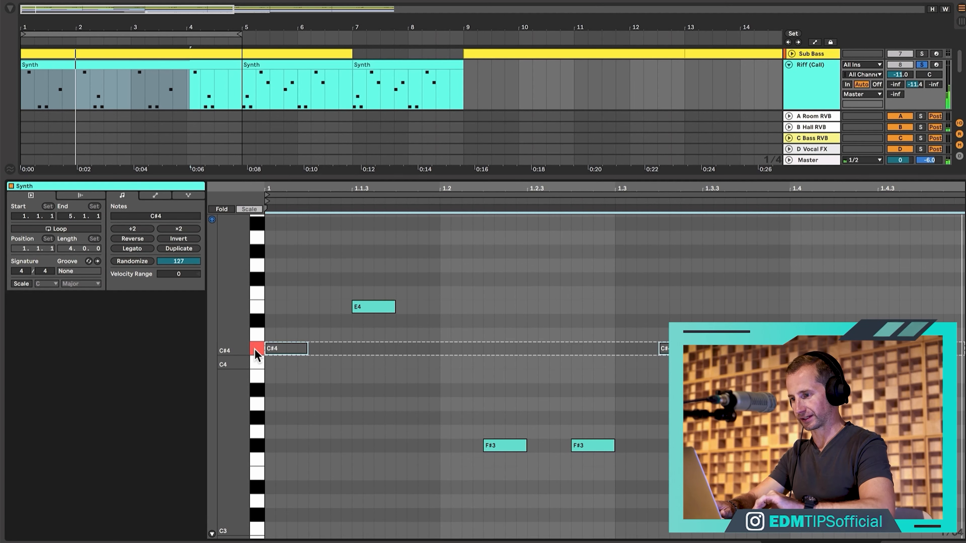
{"action": "key", "text": "0"}
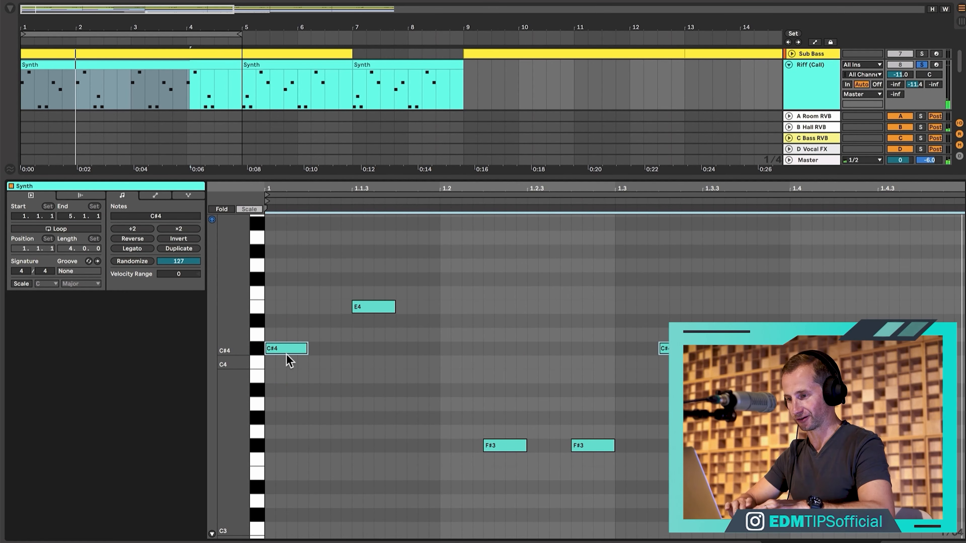
{"action": "left_click", "coordinate": [281, 272]}
{"action": "key", "text": "super+a"}
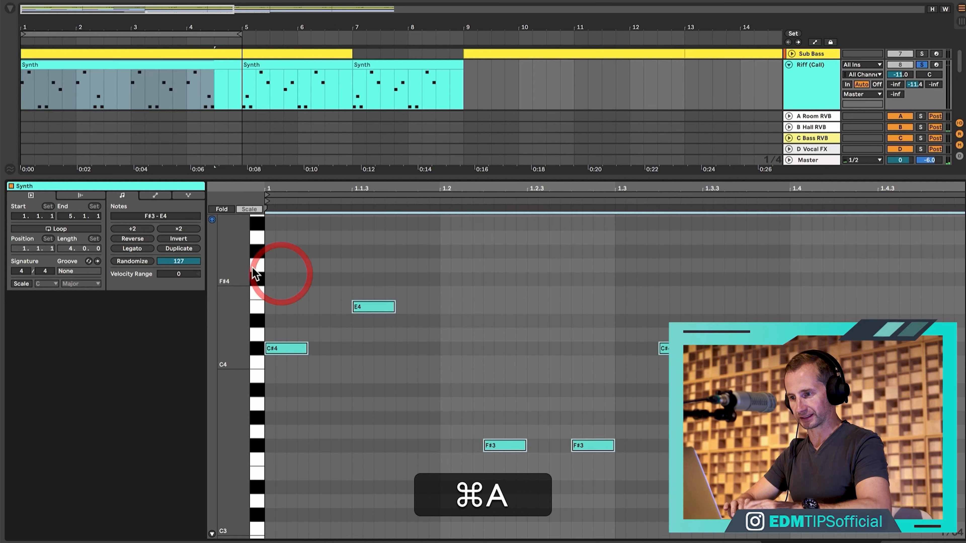
{"action": "left_click", "coordinate": [134, 239]}
{"action": "key", "text": "space"}
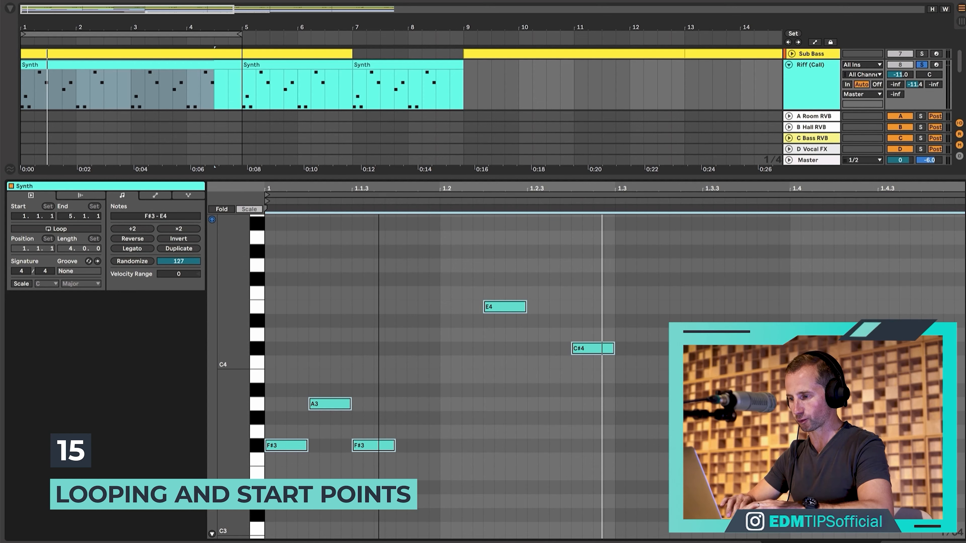
Step: Turn on looping for the first Synth clip on the Riff (Call) track
{"action": "key", "text": "minus"}
{"action": "key", "text": "minus"}
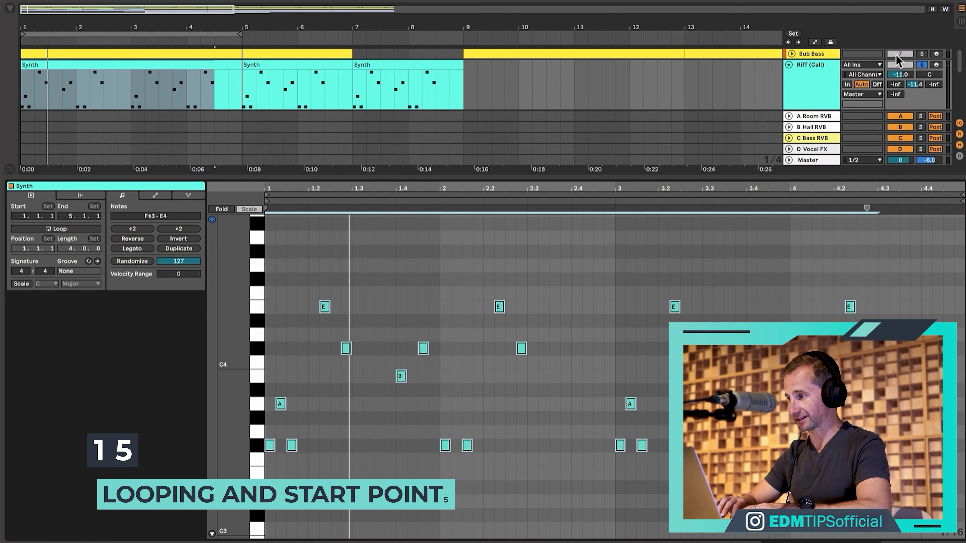
{"action": "key", "text": "l"}
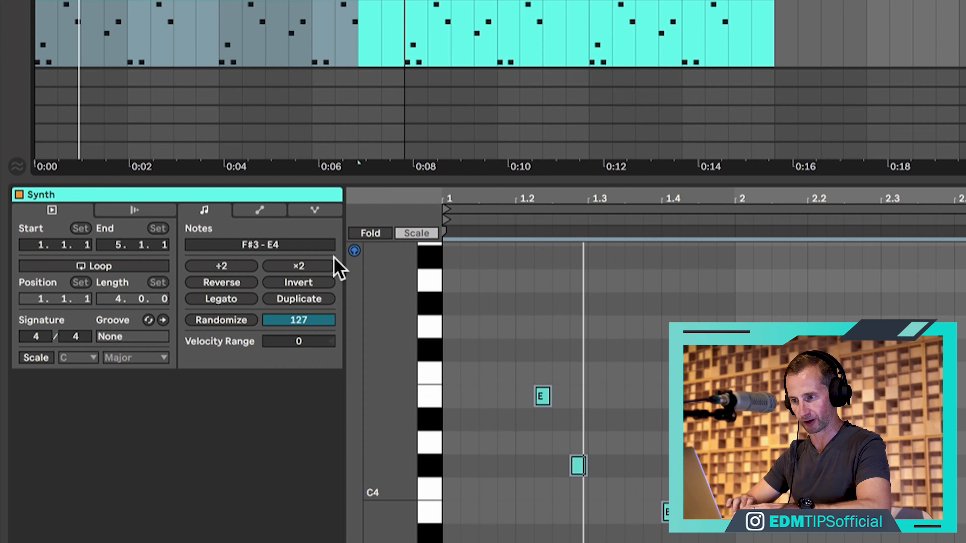
{"action": "left_click", "coordinate": [112, 266]}
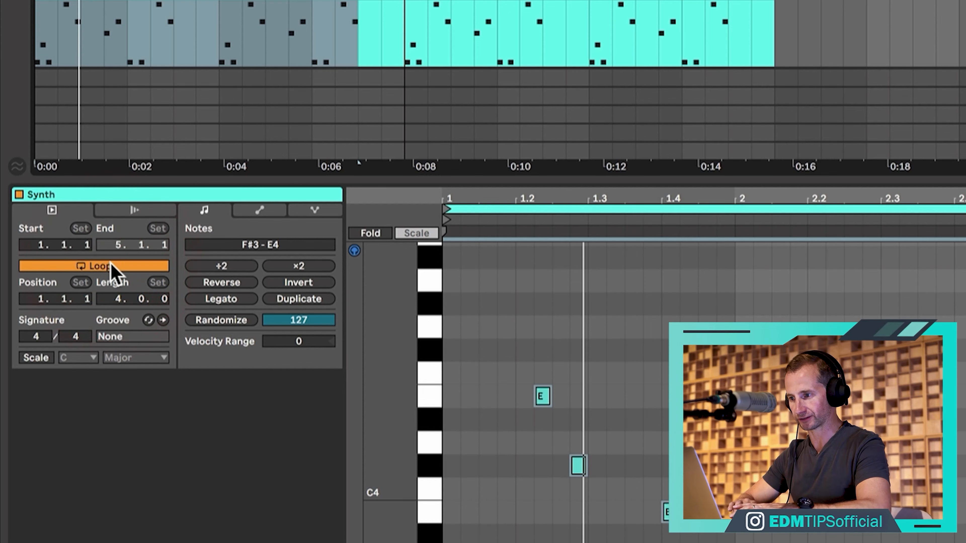
{"action": "double_click", "coordinate": [114, 268]}
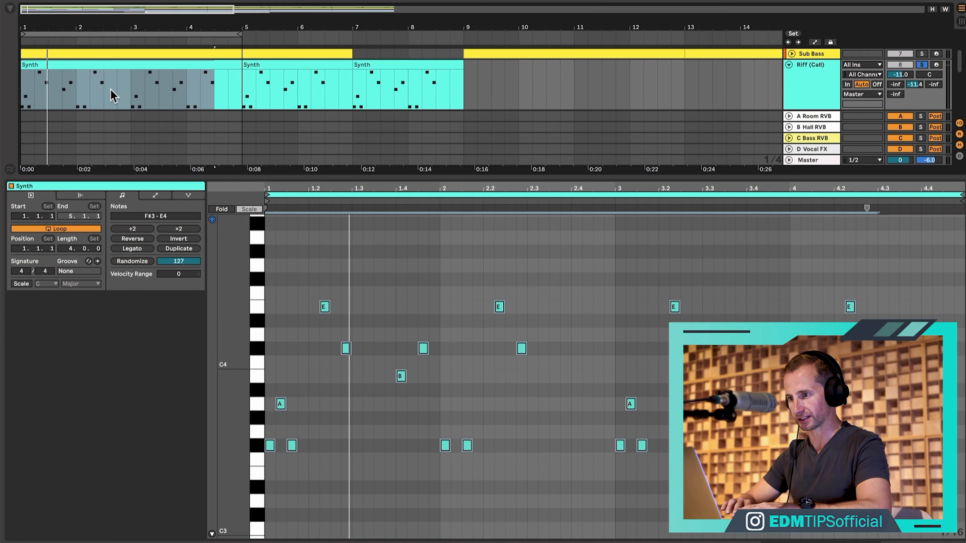
Step: Delete bars 3 and 4 of the first Synth clip and consolidate the remaining two bars
{"action": "left_click_drag", "start_coordinate": [132, 82], "coordinate": [237, 80]}
{"action": "key", "text": "BackSpace"}
{"action": "left_click", "coordinate": [116, 65]}
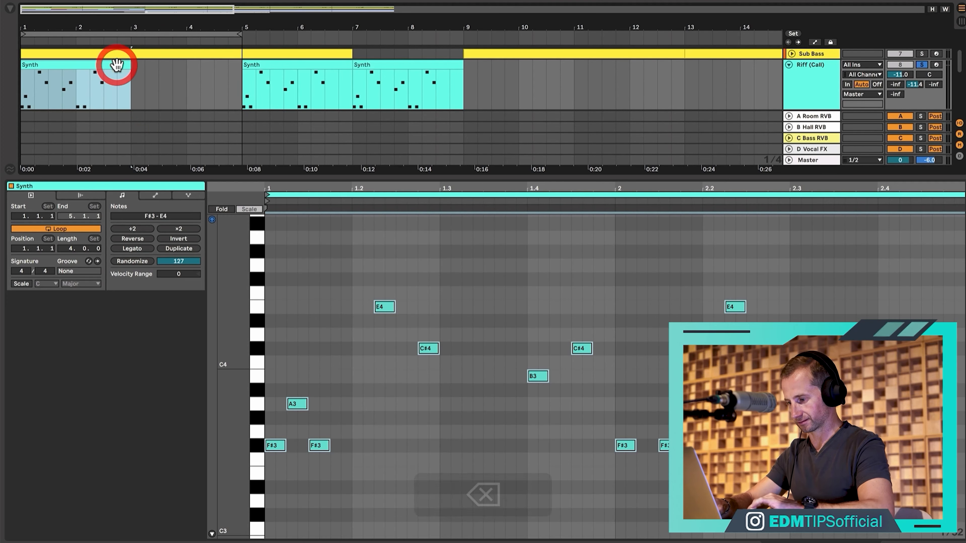
{"action": "key", "text": "super+j"}
{"action": "left_click", "coordinate": [119, 64]}
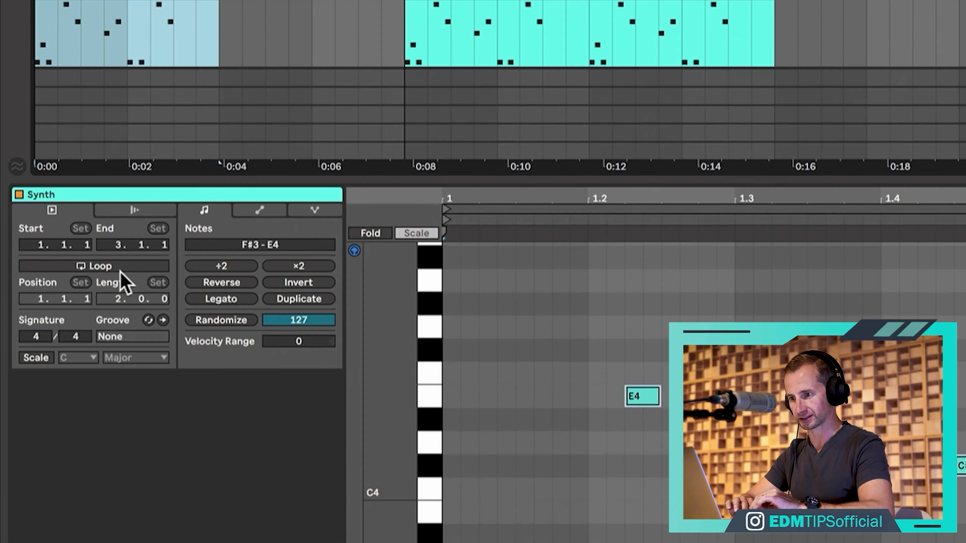
Step: Turn on looping for the two-bar Synth clip and extend it to bar 5 in the arrangement
{"action": "left_click", "coordinate": [119, 269]}
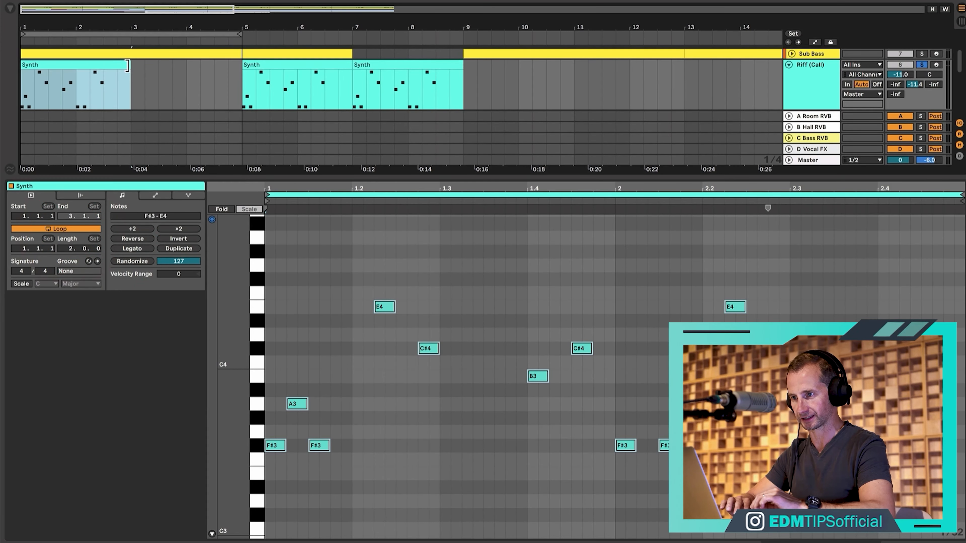
{"action": "left_click_drag", "start_coordinate": [128, 66], "coordinate": [235, 63]}
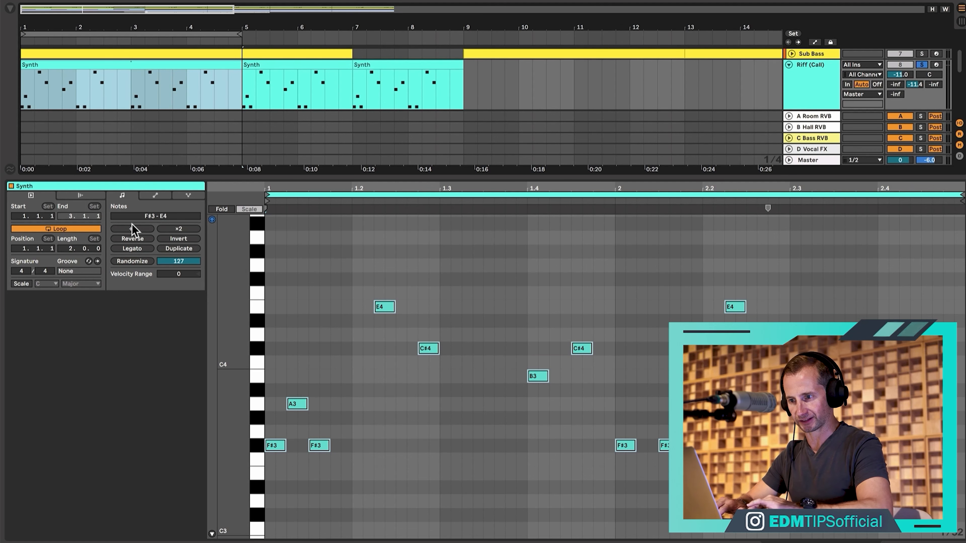
{"action": "key", "text": "space"}
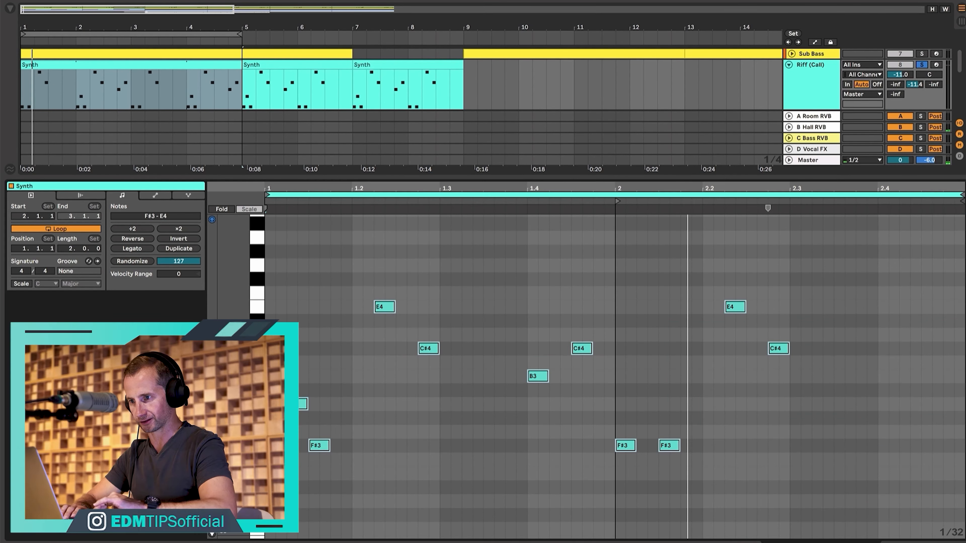
Step: Try start points of 1.3.1 and 1.2.1 on the looped Synth clip while playing it back
{"action": "left_click_drag", "start_coordinate": [26, 215], "coordinate": [25, 223]}
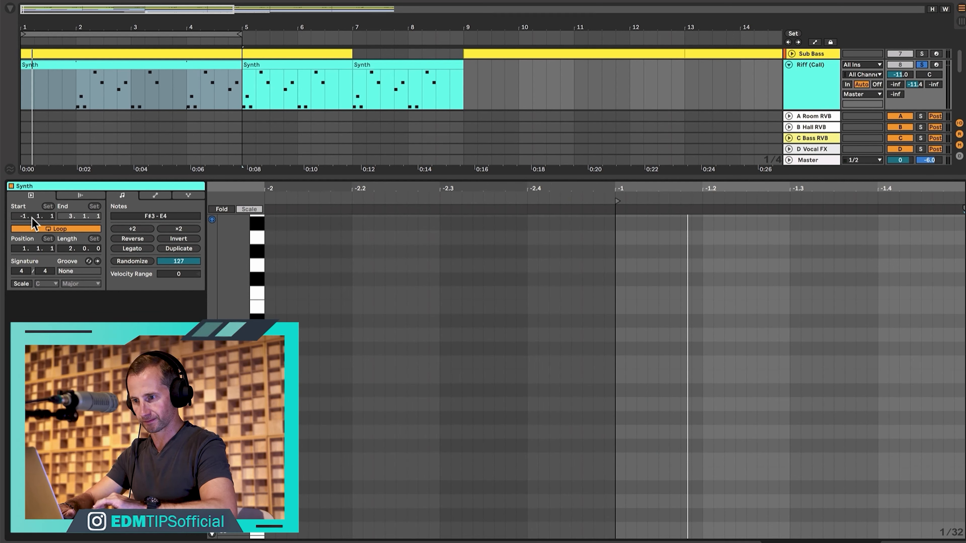
{"action": "type", "text": "1"}
{"action": "left_click_drag", "start_coordinate": [40, 216], "coordinate": [40, 206]}
{"action": "key", "text": "space"}
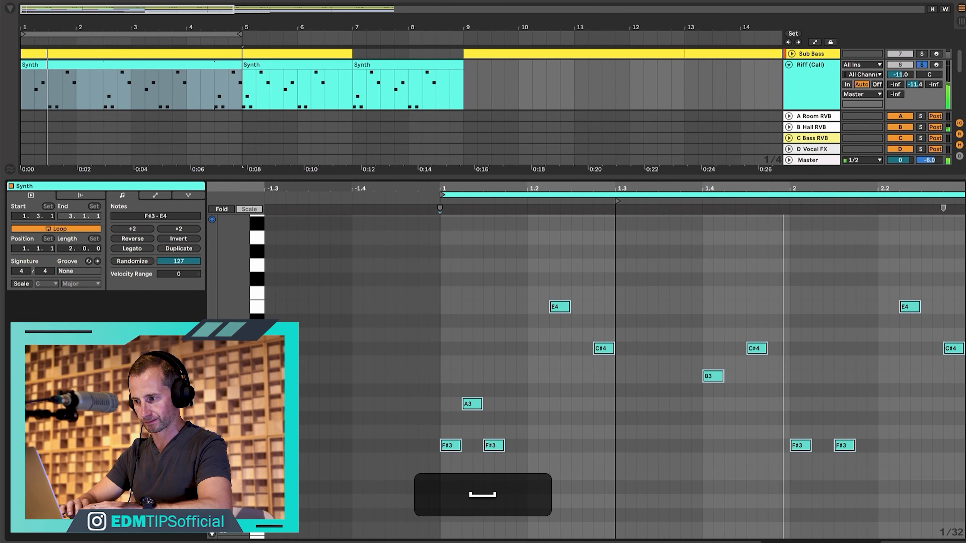
{"action": "left_click_drag", "start_coordinate": [40, 206], "coordinate": [40, 210]}
{"action": "key", "text": "space"}
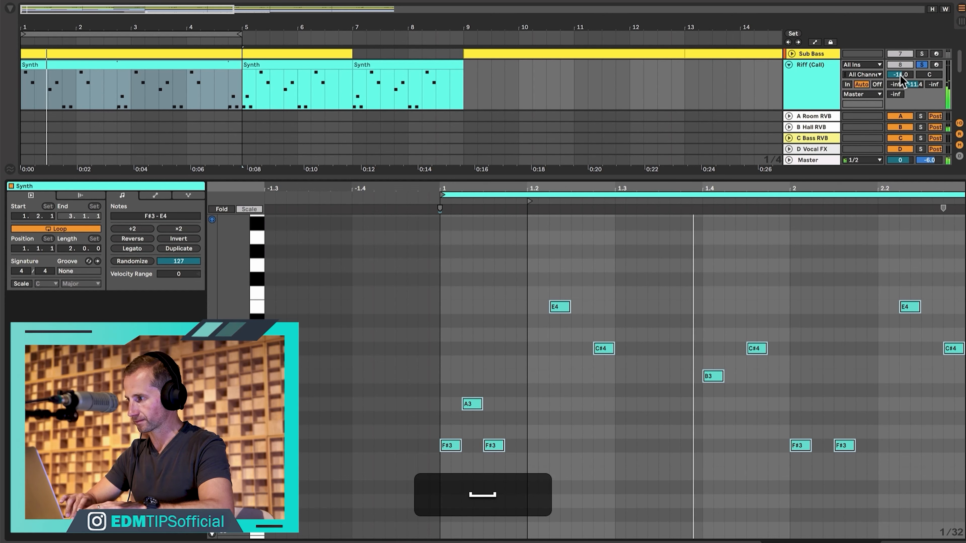
Step: Unsolo the Riff (Call) track and try a loop length of 1.2.0 on the Synth clip during playback
{"action": "left_click", "coordinate": [921, 64]}
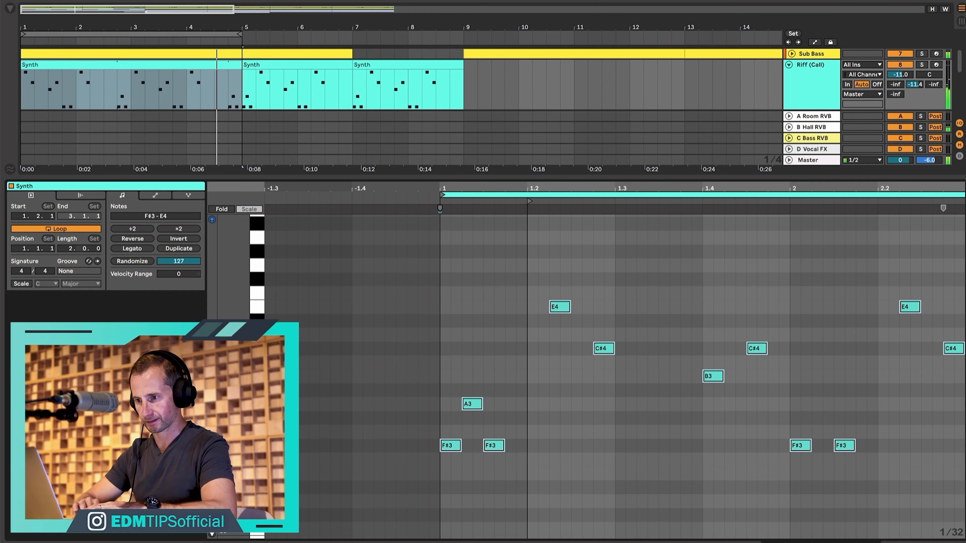
{"action": "left_click_drag", "start_coordinate": [86, 248], "coordinate": [85, 257]}
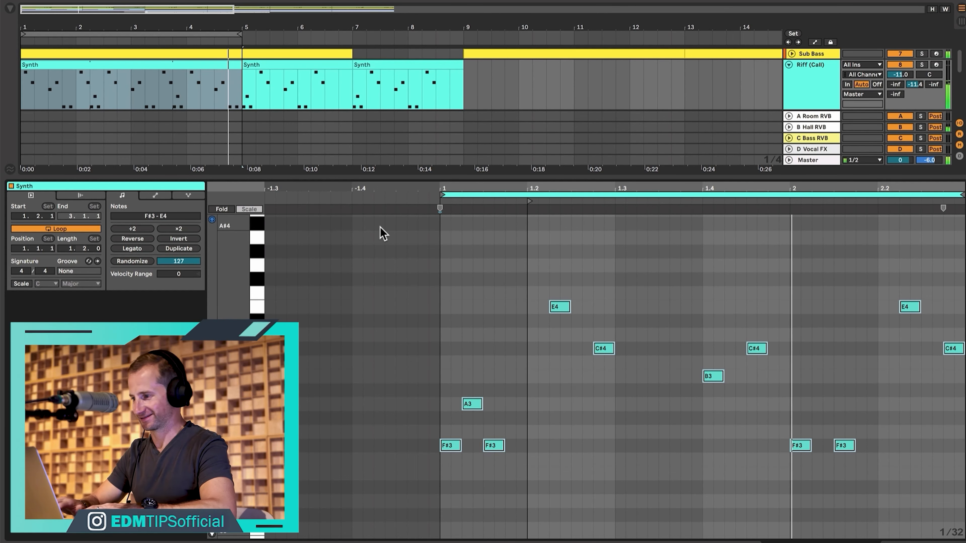
{"action": "key", "text": "space"}
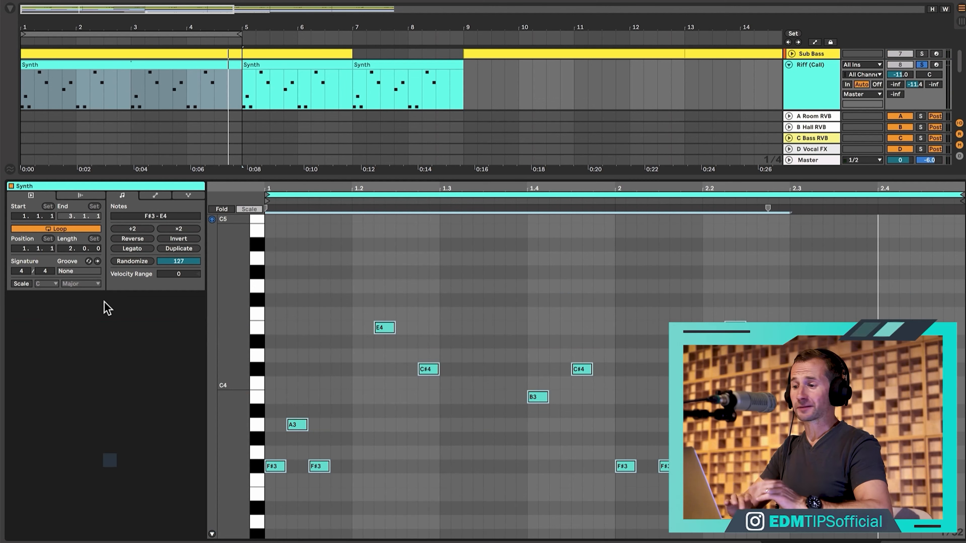
Step: Look at the Synth clip's bank and program change settings, and return to its loop settings
{"action": "left_click", "coordinate": [75, 195]}
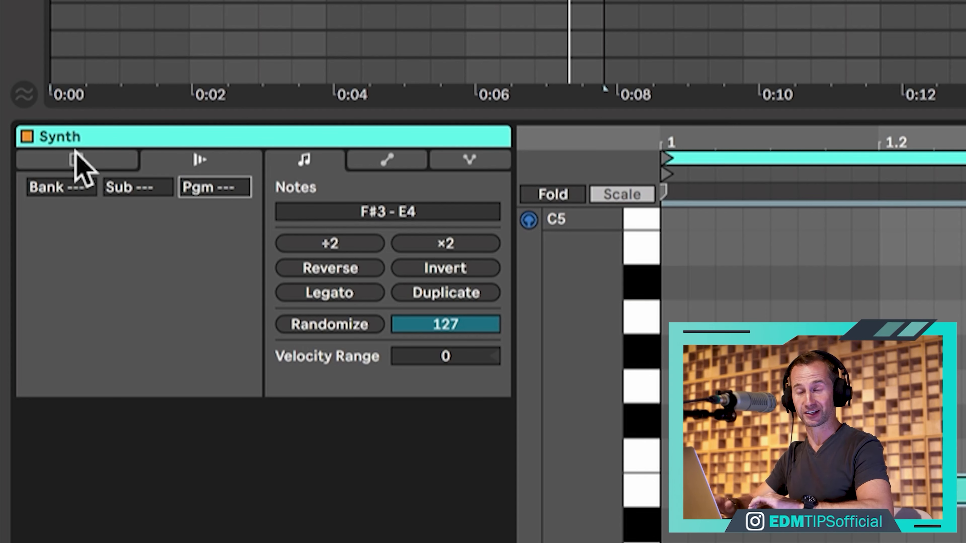
{"action": "left_click", "coordinate": [78, 164]}
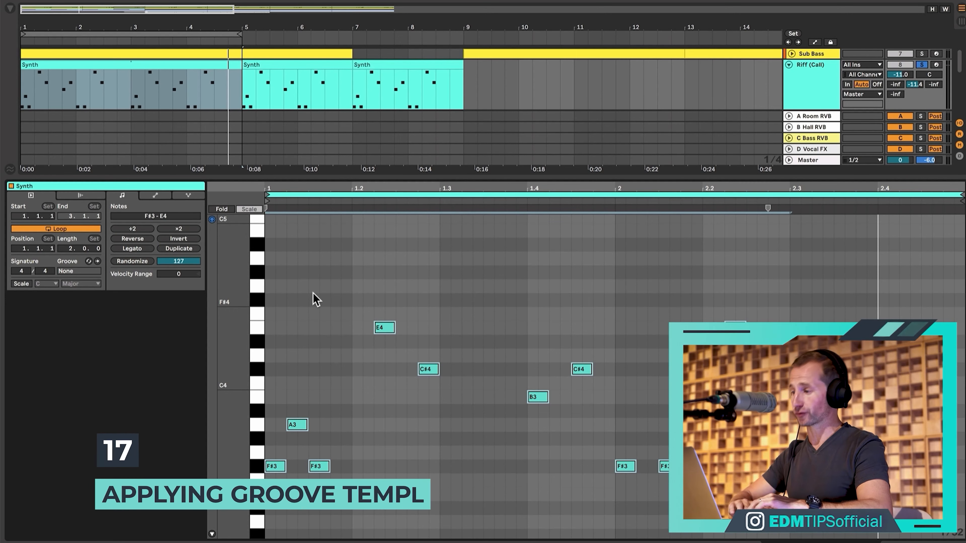
Step: Show the Groove Pool and apply the Jazz 5_4 Swing Cool 8ths groove from the library to the first Synth clip
{"action": "scroll", "coordinate": [113, 152], "scroll_direction": "down", "scroll_amount": 1}
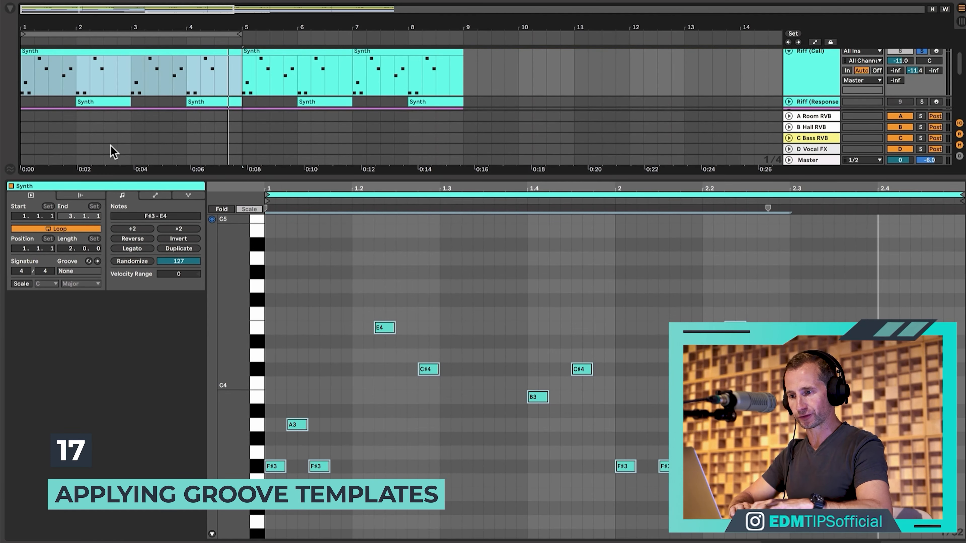
{"action": "left_click", "coordinate": [10, 169]}
{"action": "left_click_drag", "start_coordinate": [85, 176], "coordinate": [93, 438]}
{"action": "left_click", "coordinate": [32, 232]}
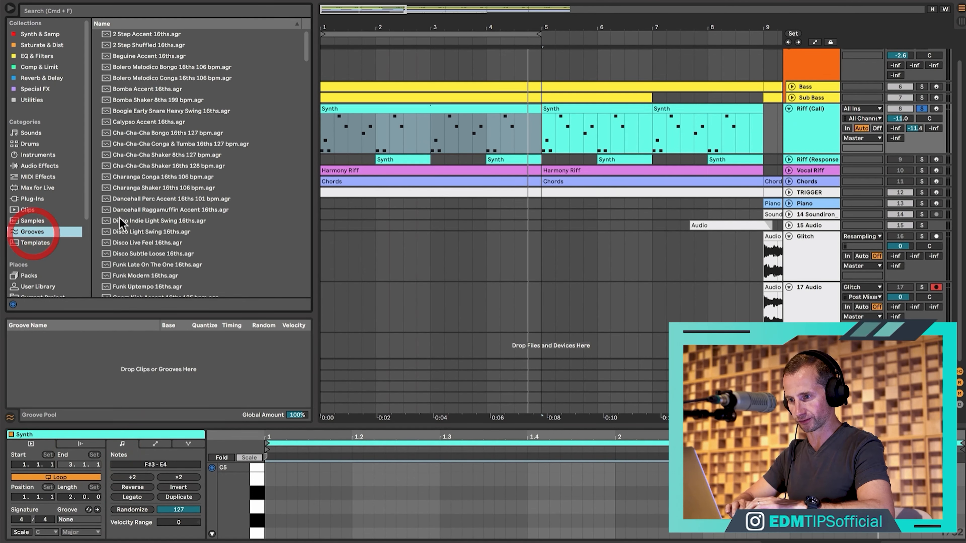
{"action": "scroll", "coordinate": [120, 217], "scroll_direction": "down", "scroll_amount": 15}
{"action": "left_click_drag", "start_coordinate": [152, 102], "coordinate": [339, 109]}
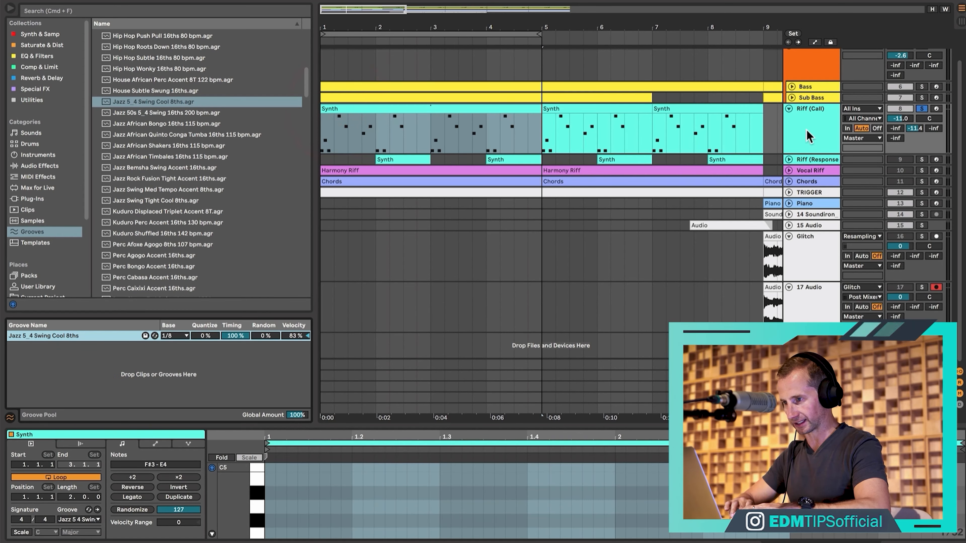
Step: Play back the Synth clip with its groove applied and enlarge the note editor
{"action": "key", "text": "space"}
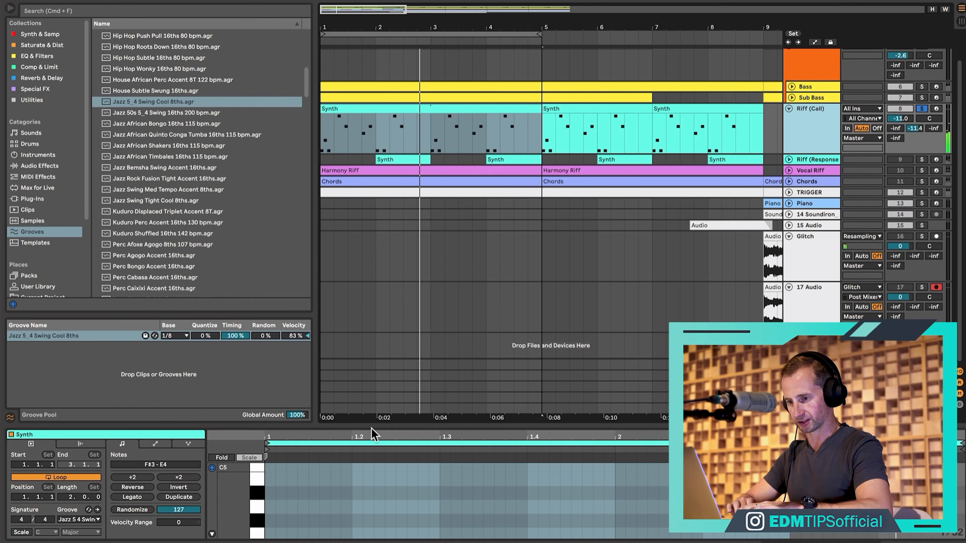
{"action": "left_click_drag", "start_coordinate": [371, 427], "coordinate": [395, 323]}
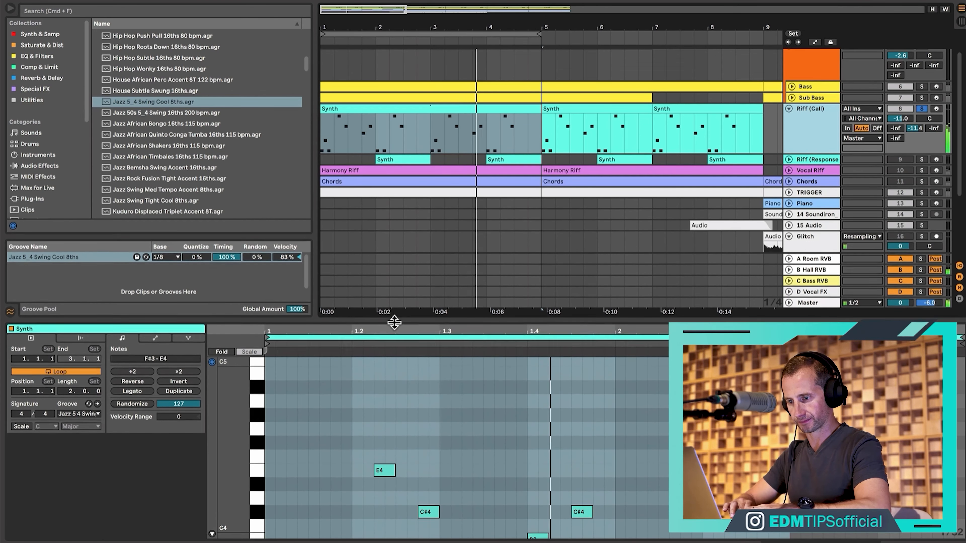
{"action": "key", "text": "space"}
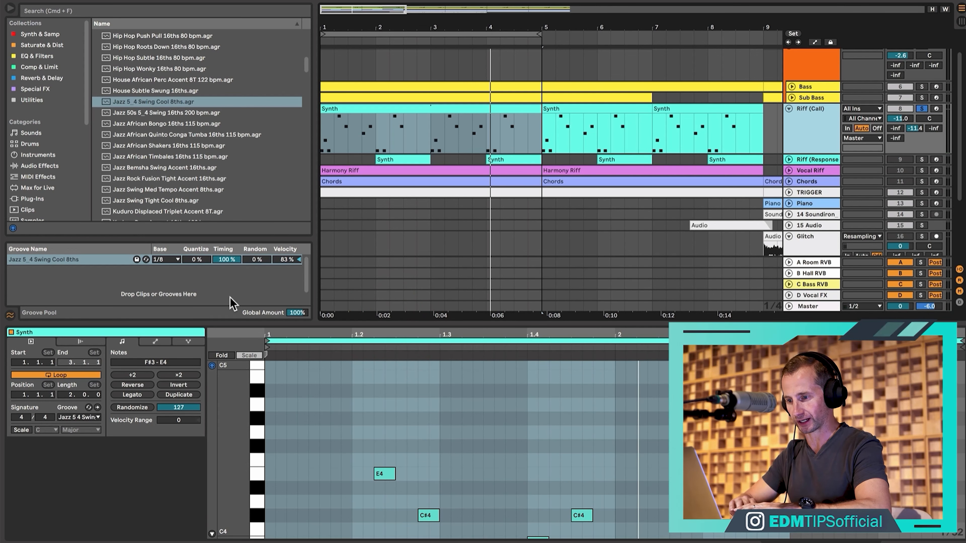
Step: Assign the Jazz 5 4 Swing Cool 8ths groove to the first clip on the Bass track
{"action": "left_click", "coordinate": [352, 97]}
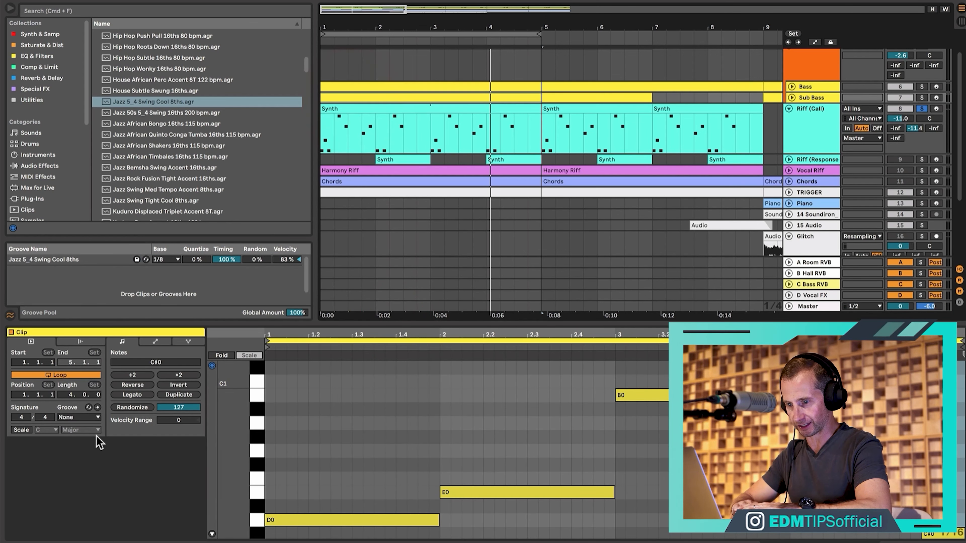
{"action": "left_click", "coordinate": [358, 114]}
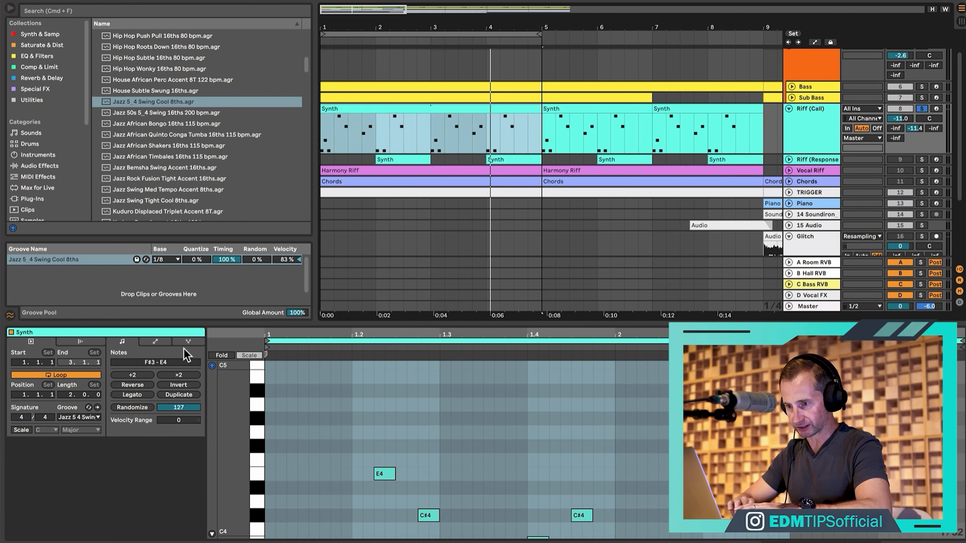
{"action": "left_click", "coordinate": [84, 418]}
{"action": "left_click", "coordinate": [79, 417]}
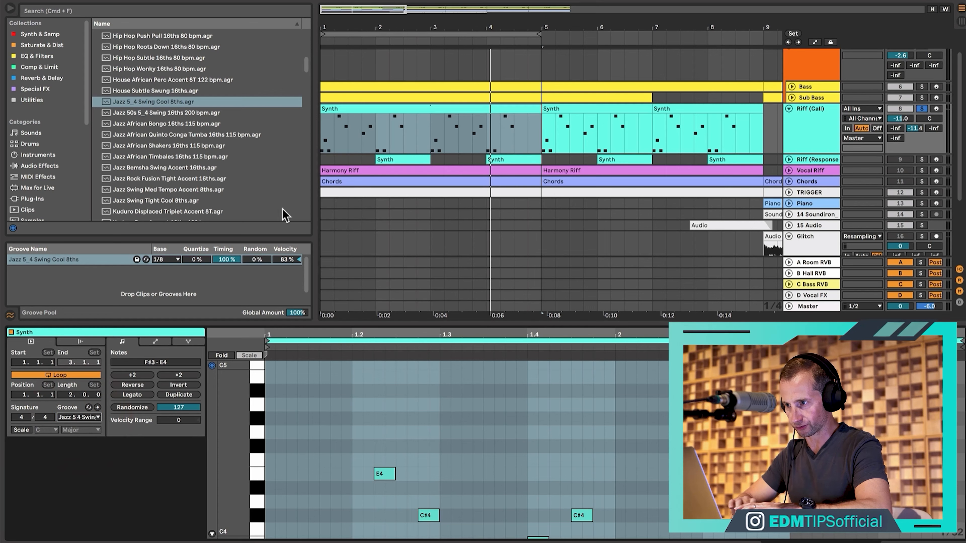
{"action": "left_click", "coordinate": [335, 88]}
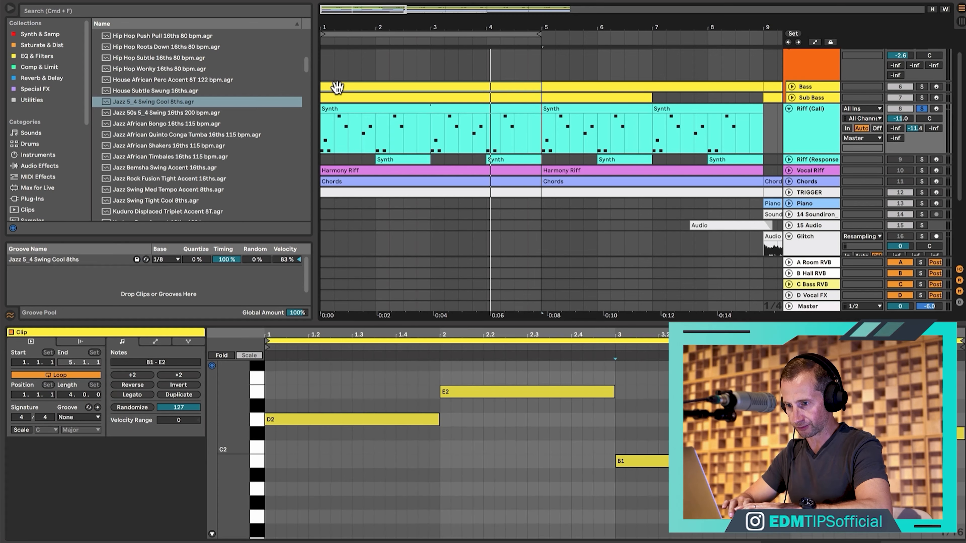
{"action": "left_click", "coordinate": [71, 418]}
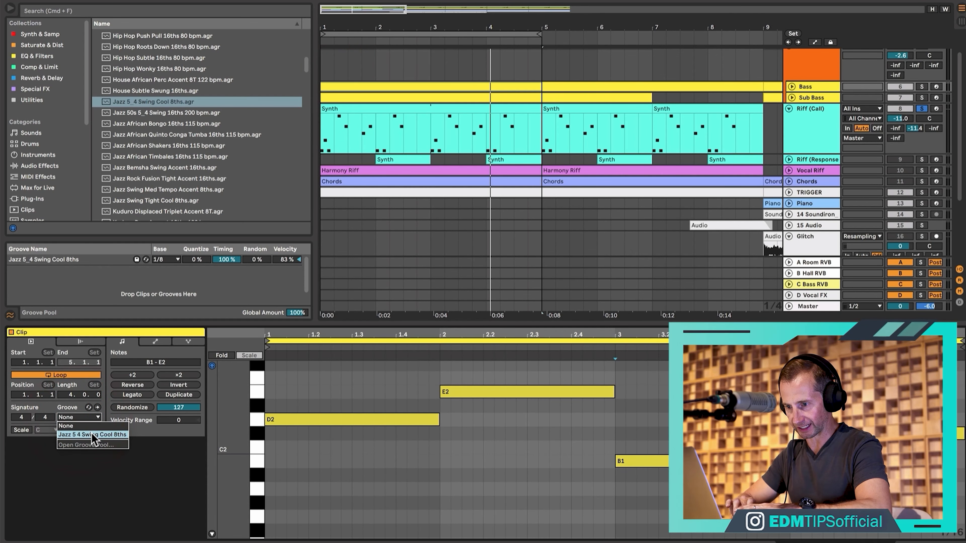
{"action": "left_click", "coordinate": [92, 435]}
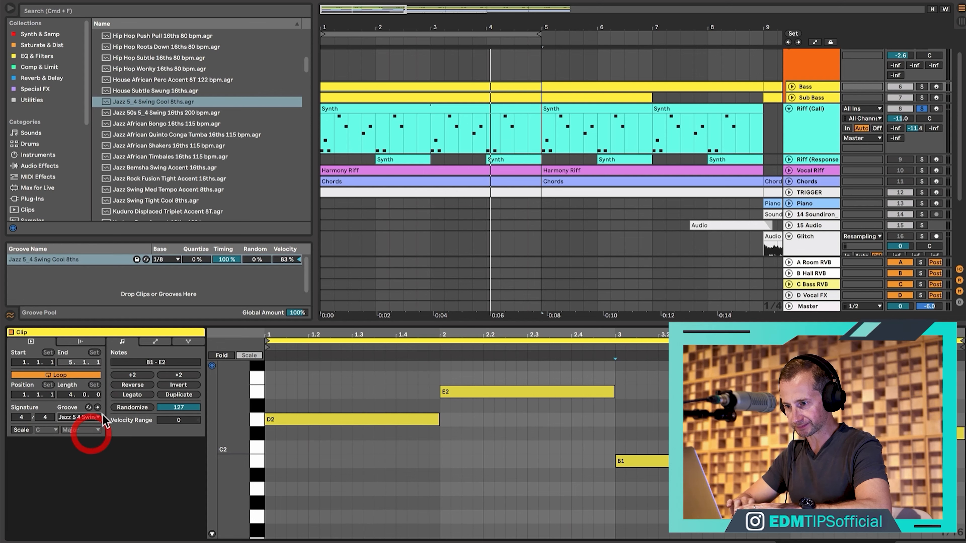
Step: Set the groove of the first Synth clip on the Riff (Call) track to None
{"action": "left_click", "coordinate": [360, 111]}
{"action": "left_click", "coordinate": [87, 417]}
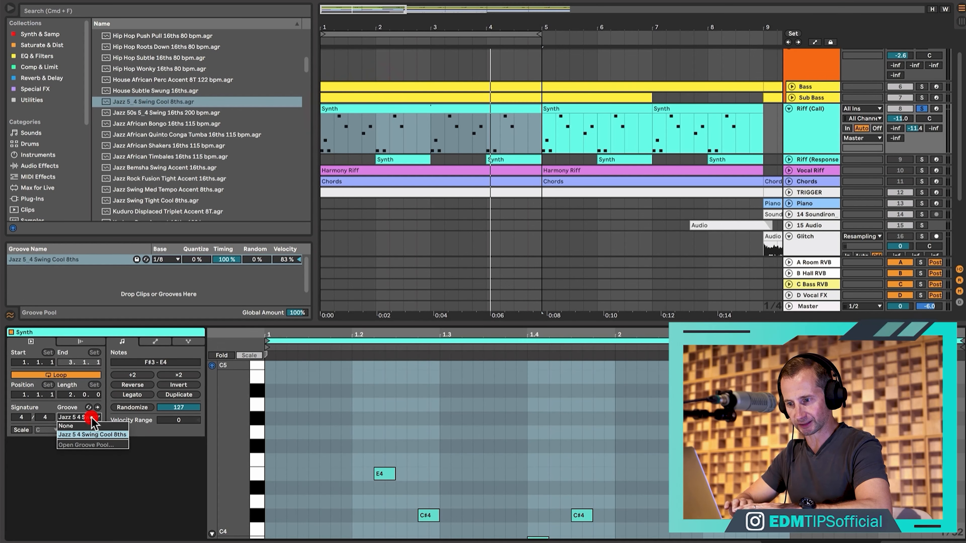
{"action": "left_click", "coordinate": [68, 426]}
{"action": "right_click", "coordinate": [367, 107]}
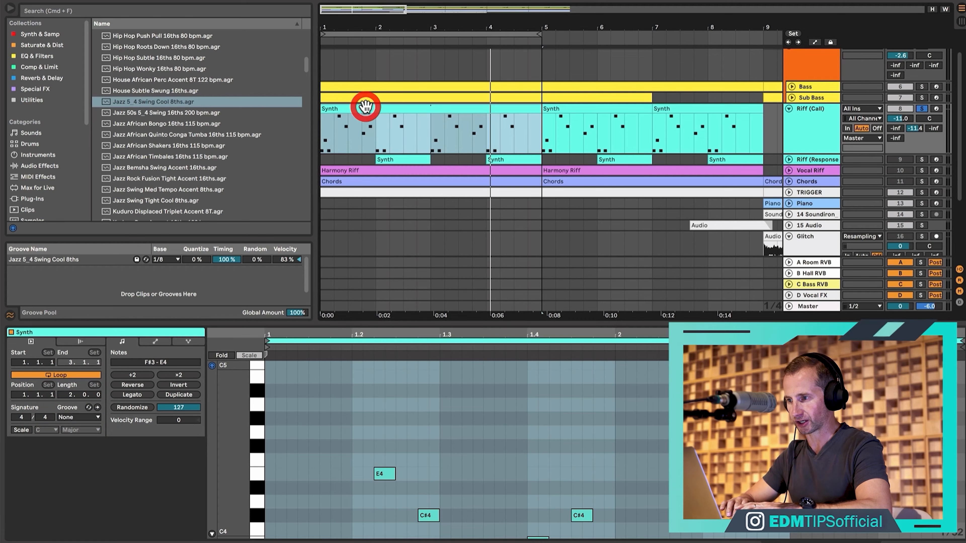
{"action": "left_click", "coordinate": [351, 111]}
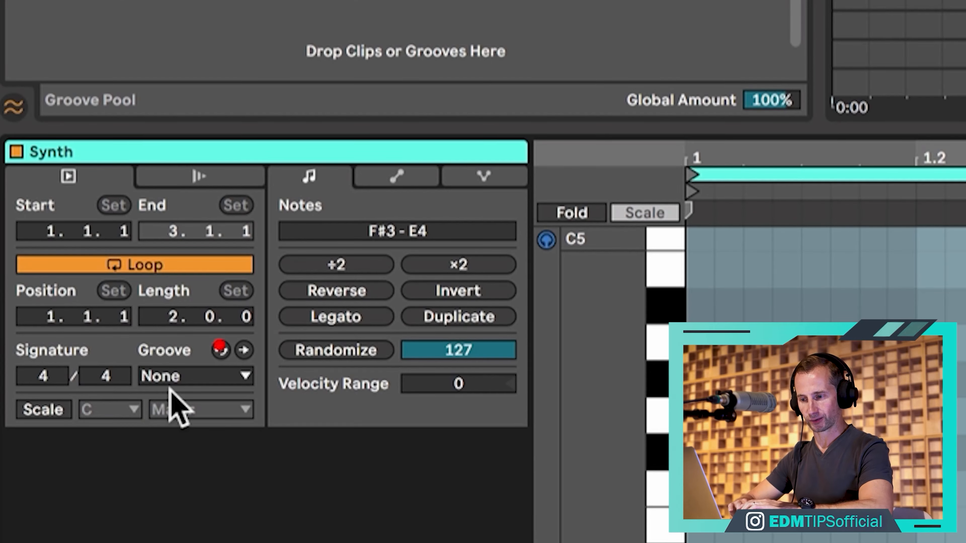
{"action": "left_click", "coordinate": [172, 379]}
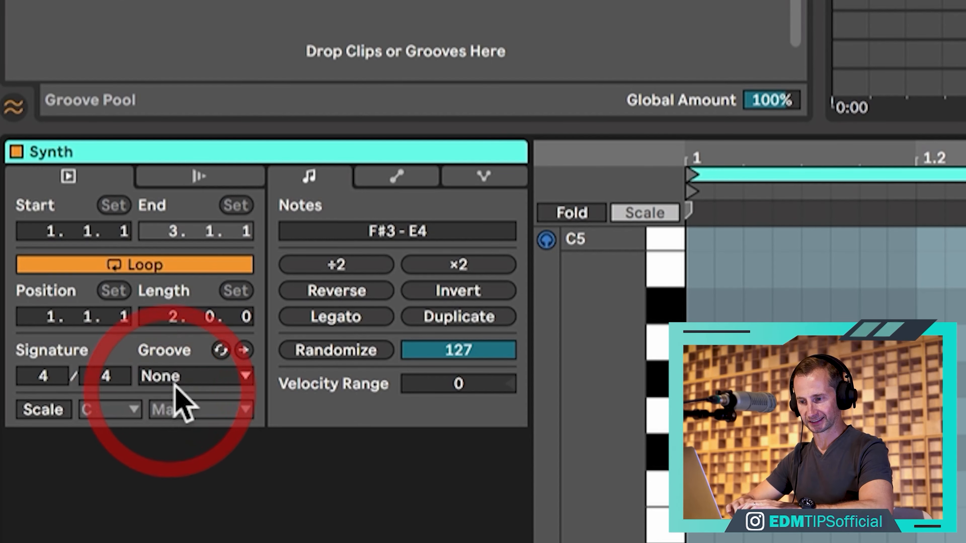
{"action": "left_click", "coordinate": [177, 395]}
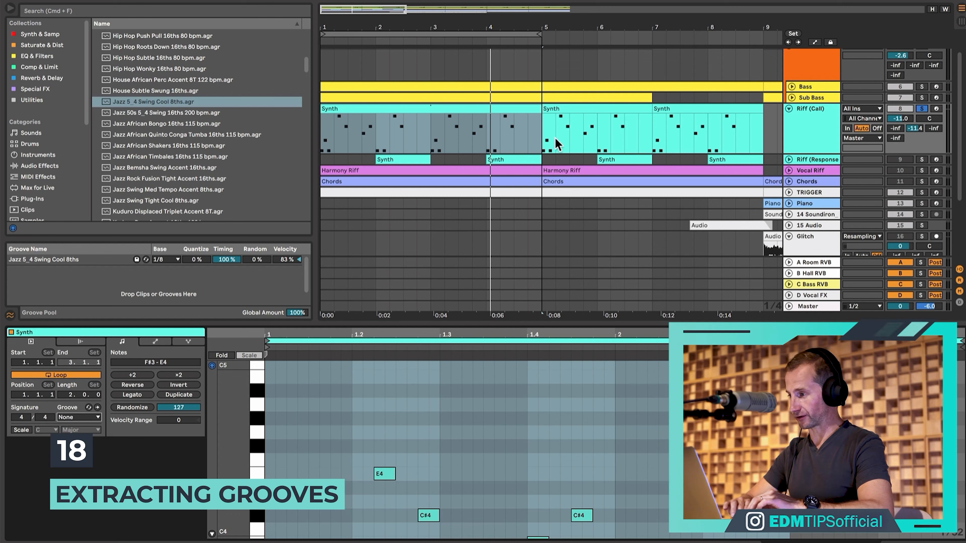
Step: Expand the BEATS group, solo the Drum Beat track, and play its first drum loop clip from the start
{"action": "scroll", "coordinate": [790, 126], "scroll_direction": "up", "scroll_amount": 8}
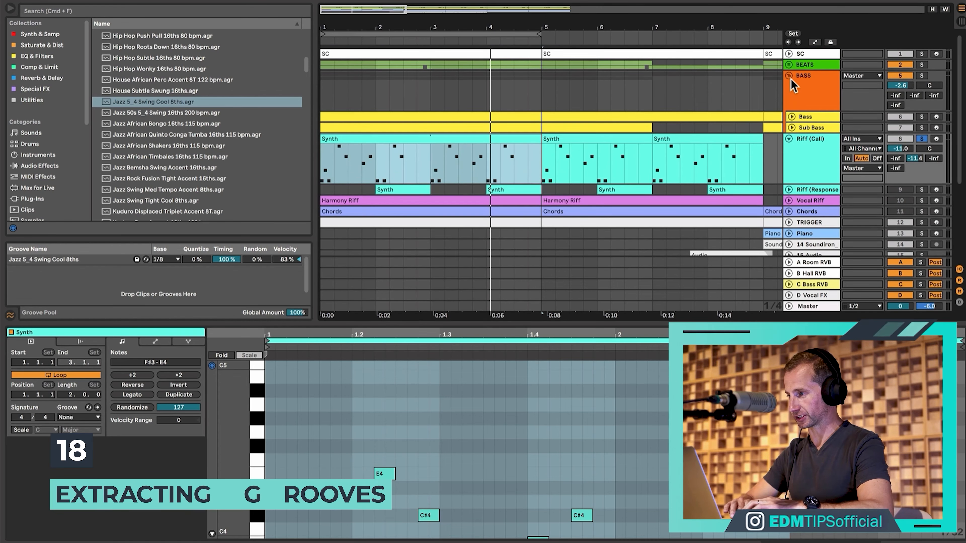
{"action": "left_click", "coordinate": [790, 68]}
{"action": "scroll", "coordinate": [798, 84], "scroll_direction": "down", "scroll_amount": 3}
{"action": "left_click", "coordinate": [811, 114]}
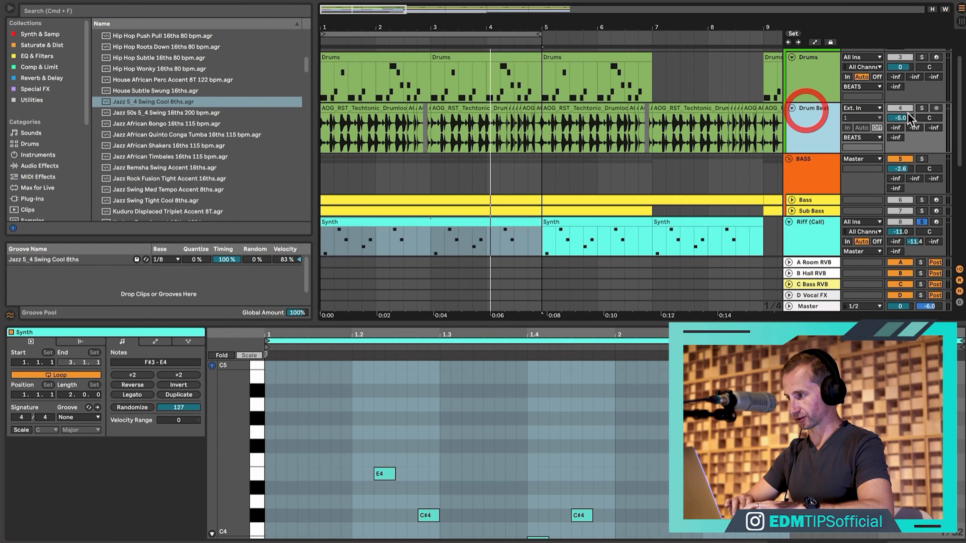
{"action": "left_click", "coordinate": [921, 110]}
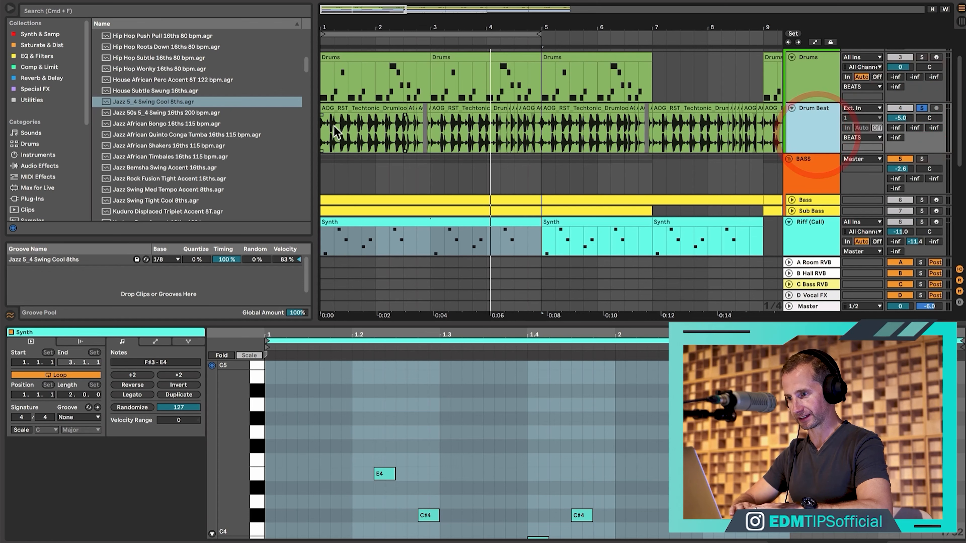
{"action": "left_click", "coordinate": [323, 131]}
{"action": "key", "text": "space"}
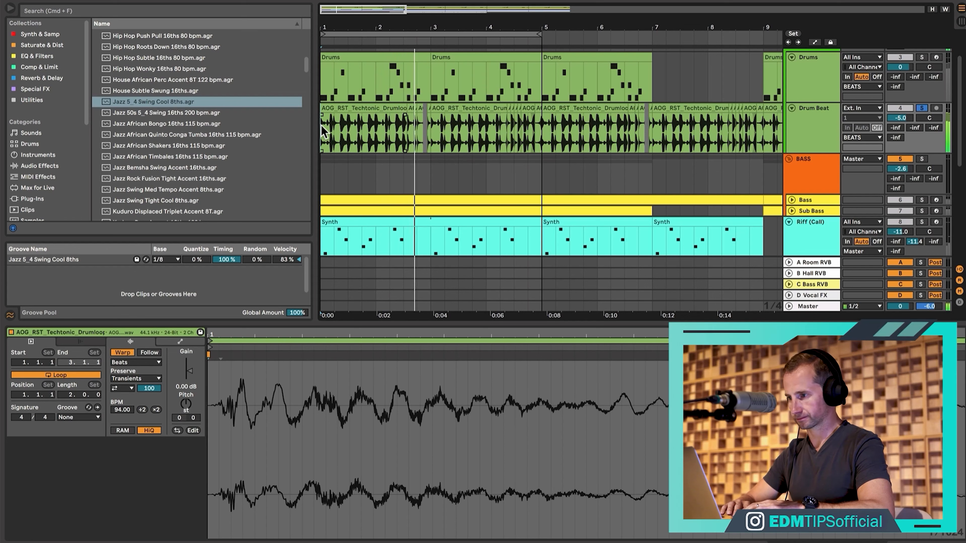
Step: Consolidate the Drum Beat loop pieces in bars 1 and 2 into one clip and extract its groove
{"action": "left_click_drag", "start_coordinate": [323, 131], "coordinate": [441, 138]}
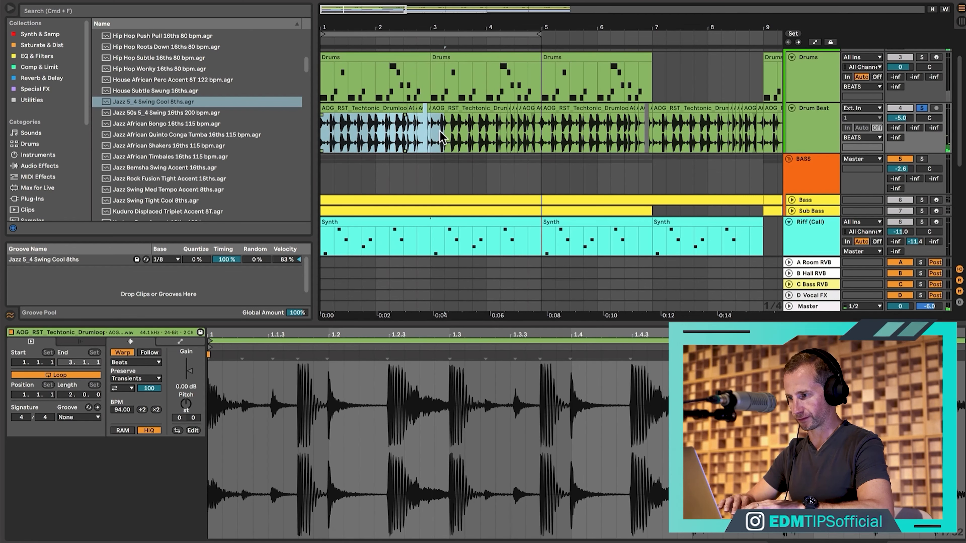
{"action": "key", "text": "super+j"}
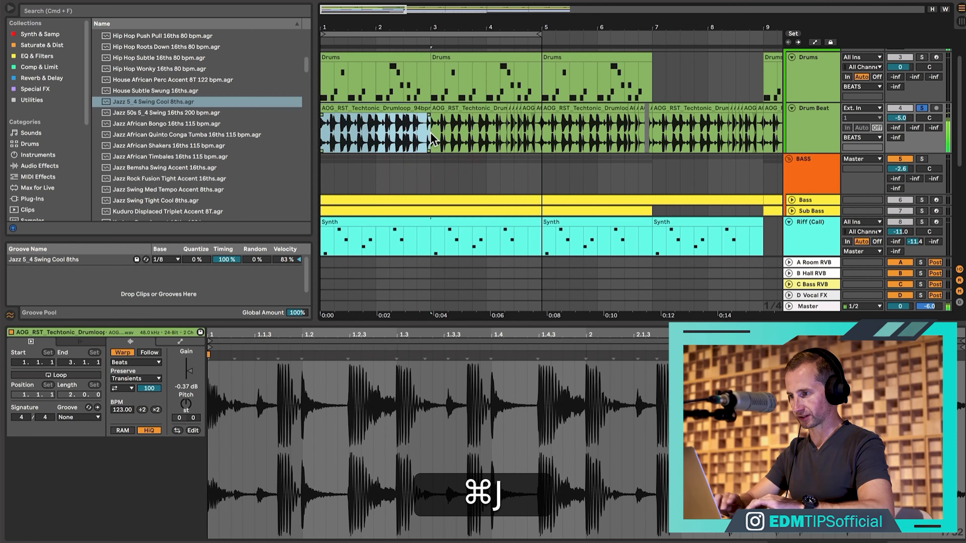
{"action": "right_click", "coordinate": [360, 107]}
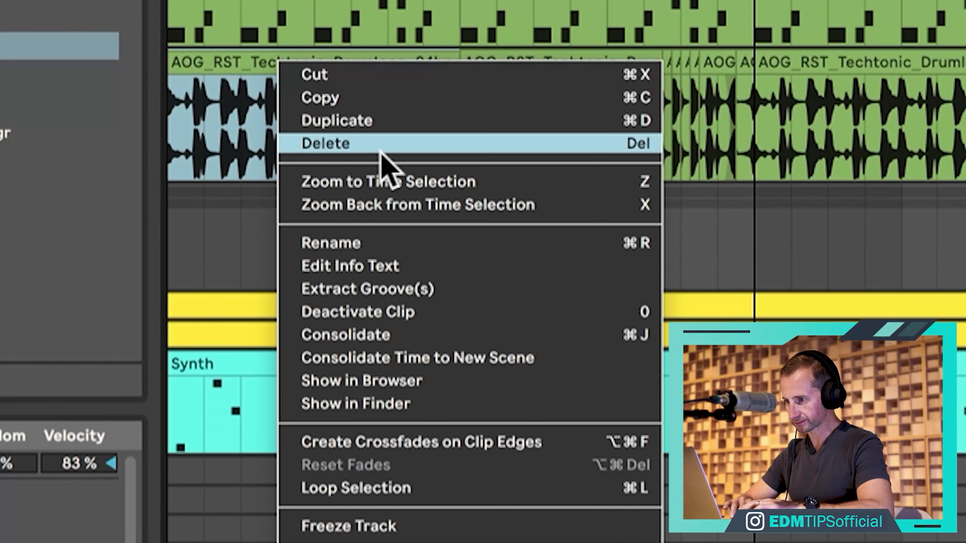
{"action": "left_click", "coordinate": [401, 290]}
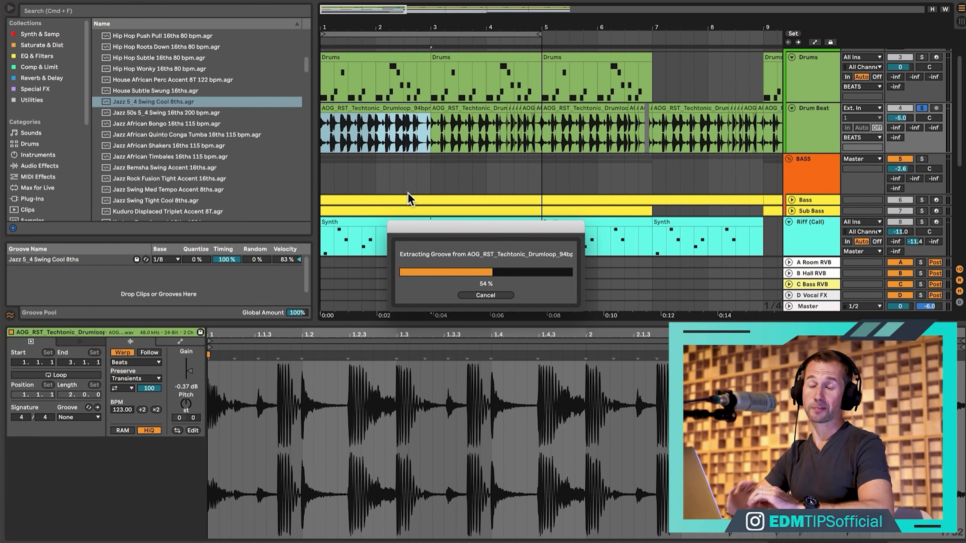
Step: Apply the extracted AOG_RST_Techtonic_Drumloop groove to the first Synth clip on the Riff (Call) track
{"action": "left_click", "coordinate": [365, 223]}
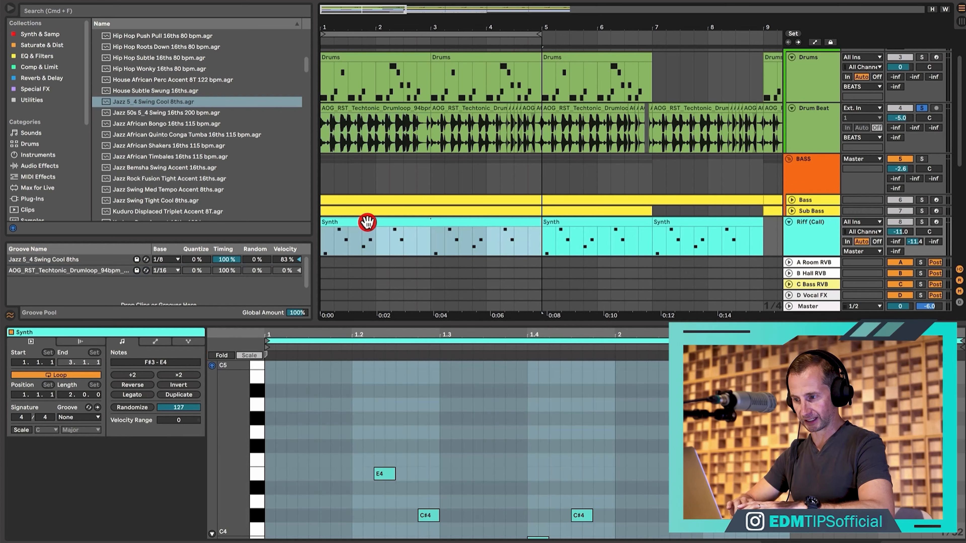
{"action": "left_click", "coordinate": [367, 211]}
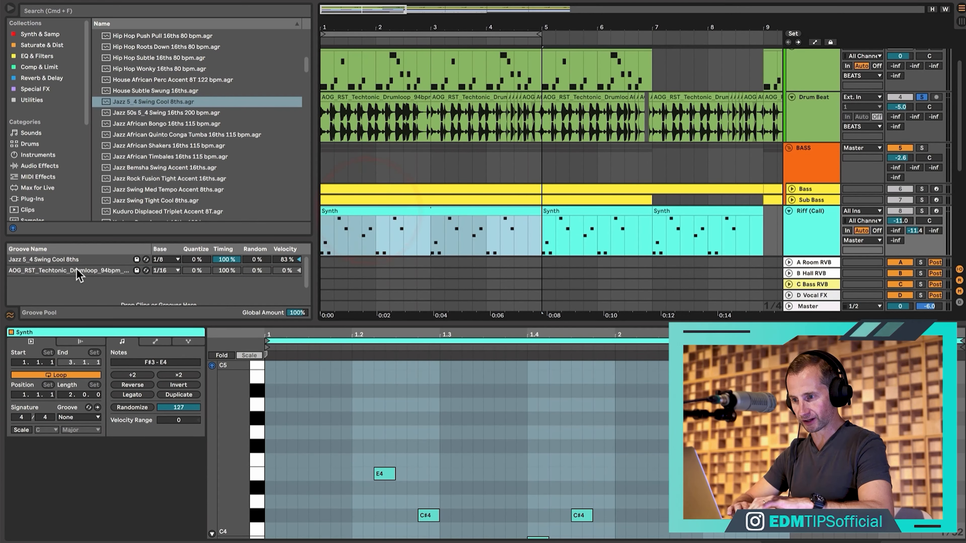
{"action": "left_click", "coordinate": [65, 270]}
{"action": "left_click_drag", "start_coordinate": [60, 270], "coordinate": [368, 214]}
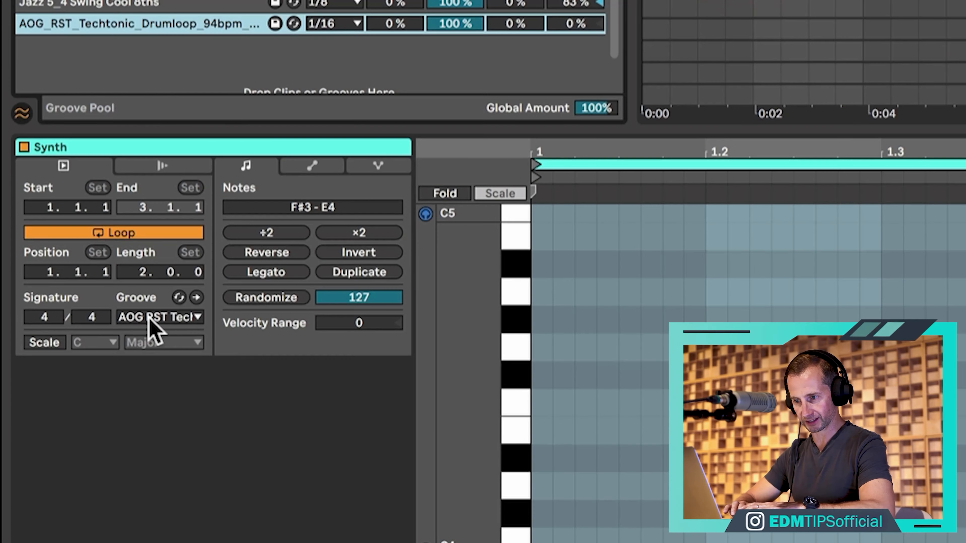
{"action": "left_click", "coordinate": [152, 317]}
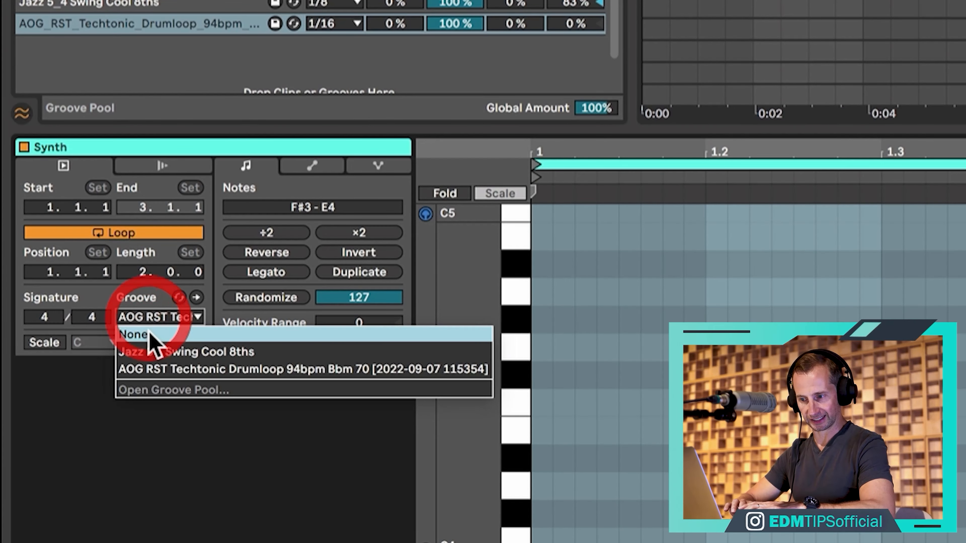
{"action": "left_click", "coordinate": [155, 368]}
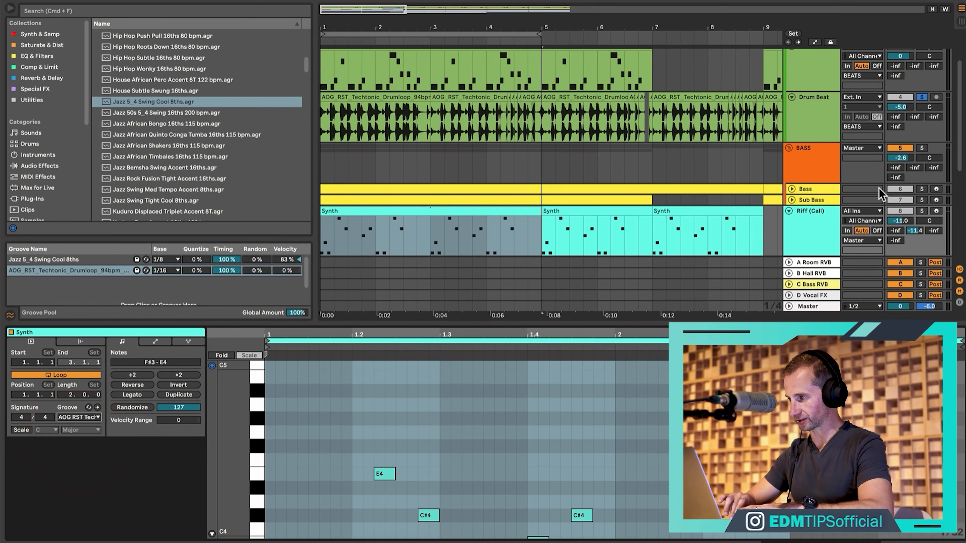
Step: Solo the Riff (Call) track and play back the Synth clip with the extracted drum loop groove
{"action": "left_click", "coordinate": [922, 211]}
{"action": "key", "text": "space"}
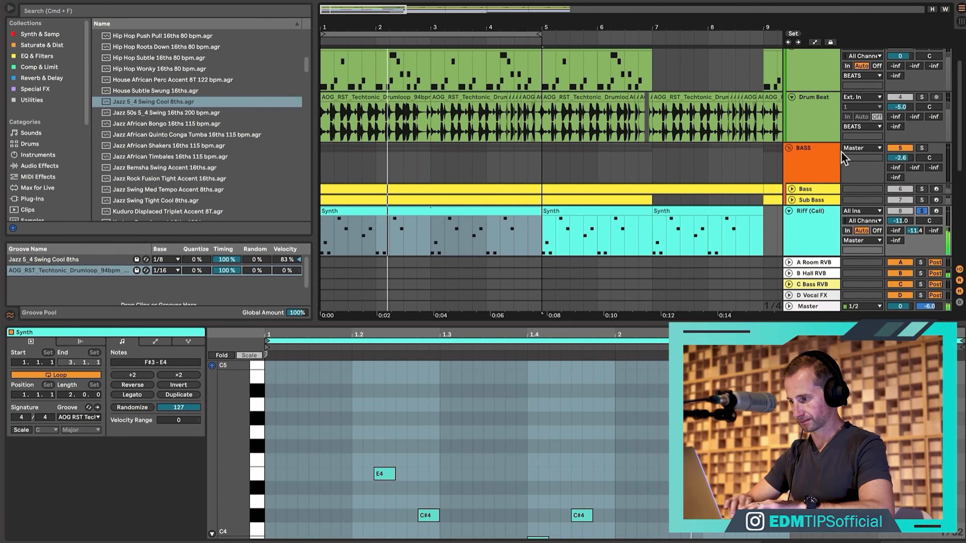
{"action": "key", "text": "space"}
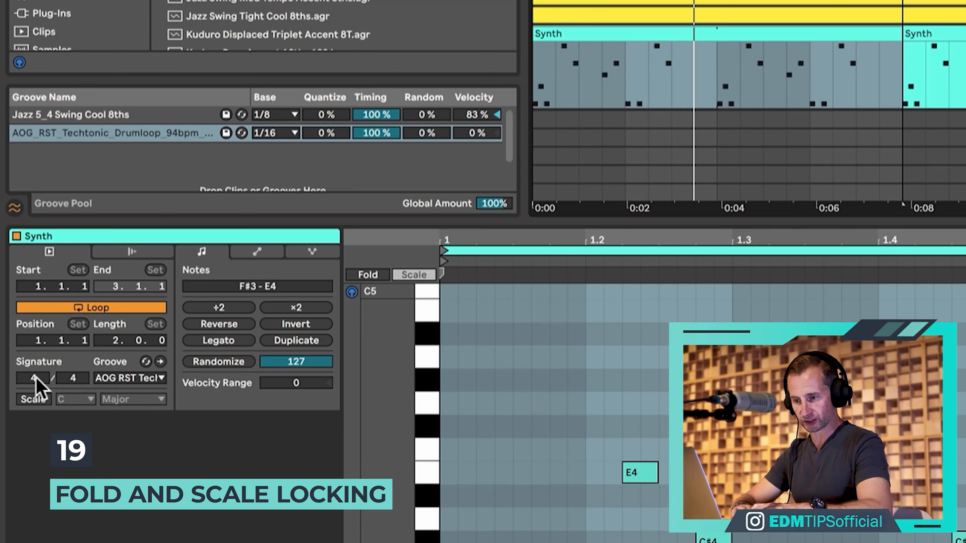
Step: Enable the C Major scale for the Synth clip and fold the note editor to only the notes in use
{"action": "left_click", "coordinate": [40, 400]}
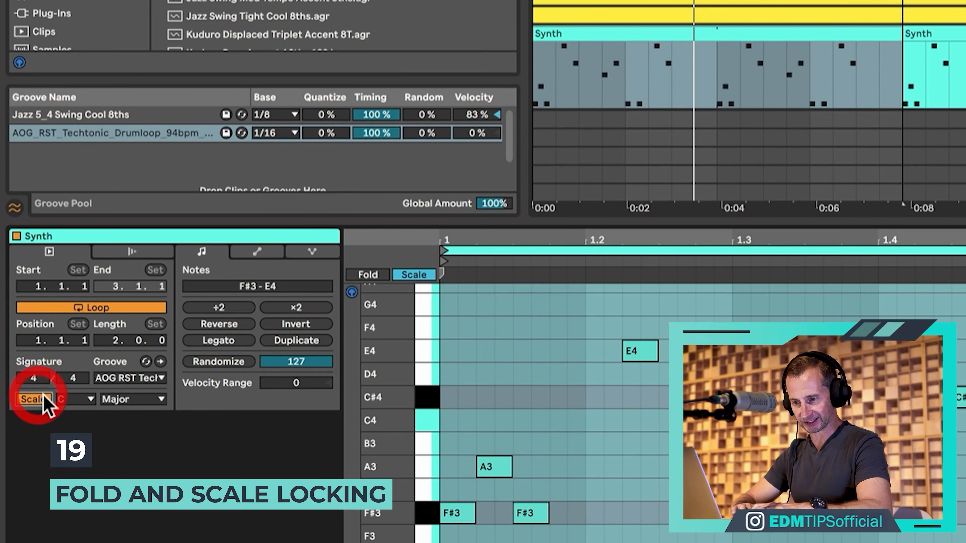
{"action": "left_click", "coordinate": [132, 399]}
{"action": "left_click", "coordinate": [131, 399]}
{"action": "left_click", "coordinate": [423, 274]}
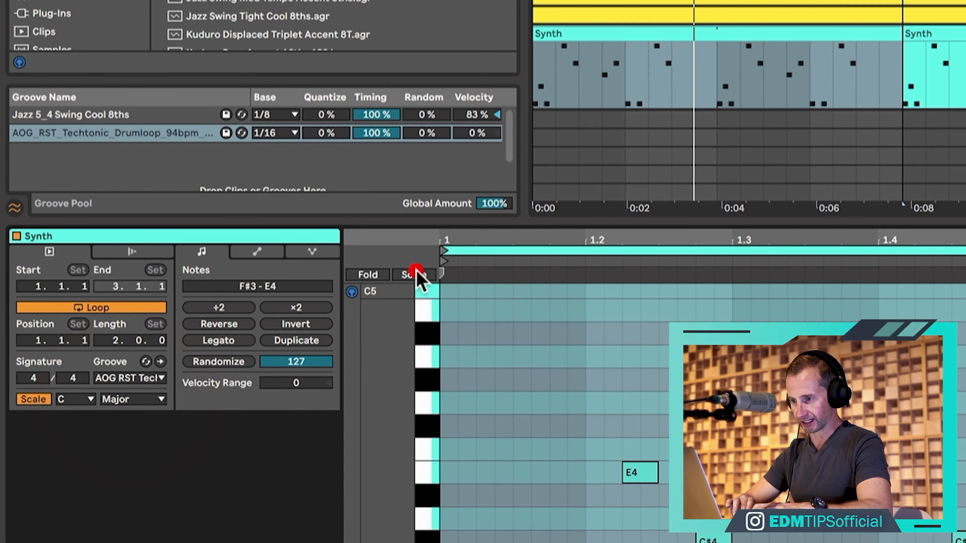
{"action": "left_click", "coordinate": [423, 276]}
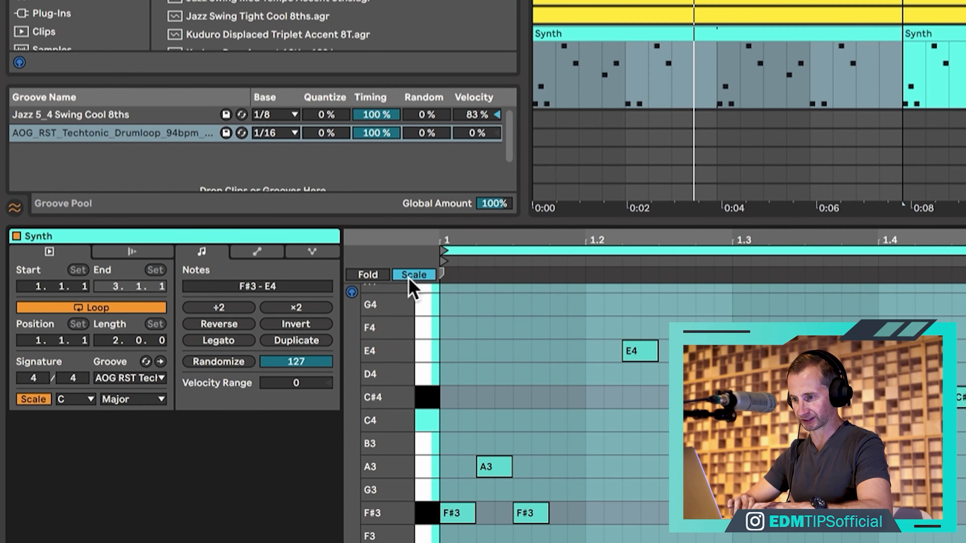
{"action": "left_click", "coordinate": [416, 277]}
{"action": "left_click", "coordinate": [374, 275]}
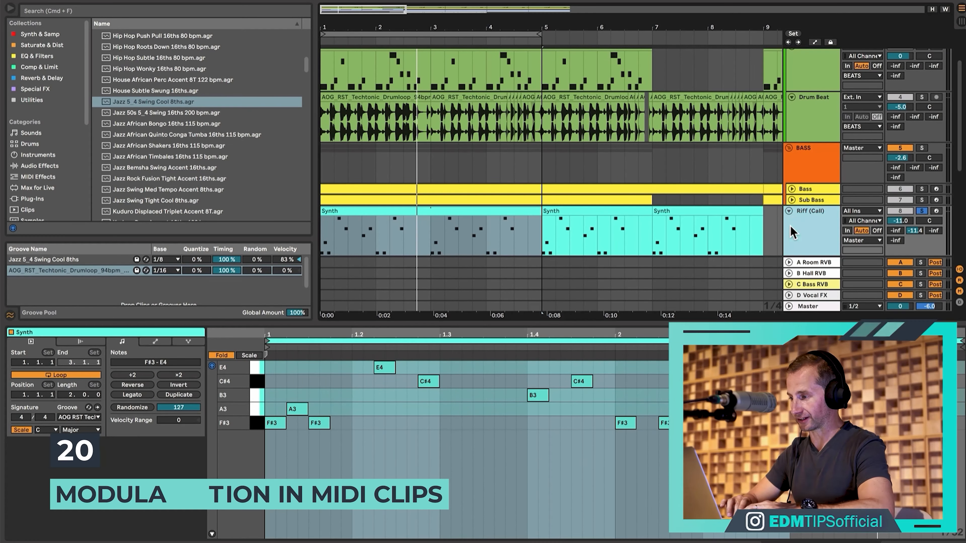
Step: Keep the Riff (Call) track soloed and listen to the riff before adding modulation
{"action": "left_click", "coordinate": [794, 228]}
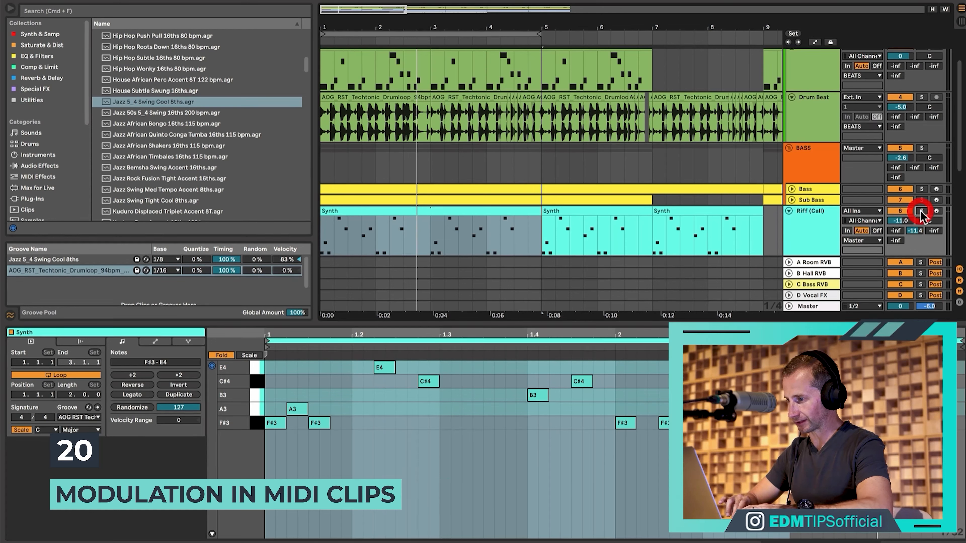
{"action": "left_click", "coordinate": [922, 211]}
{"action": "key", "text": "space"}
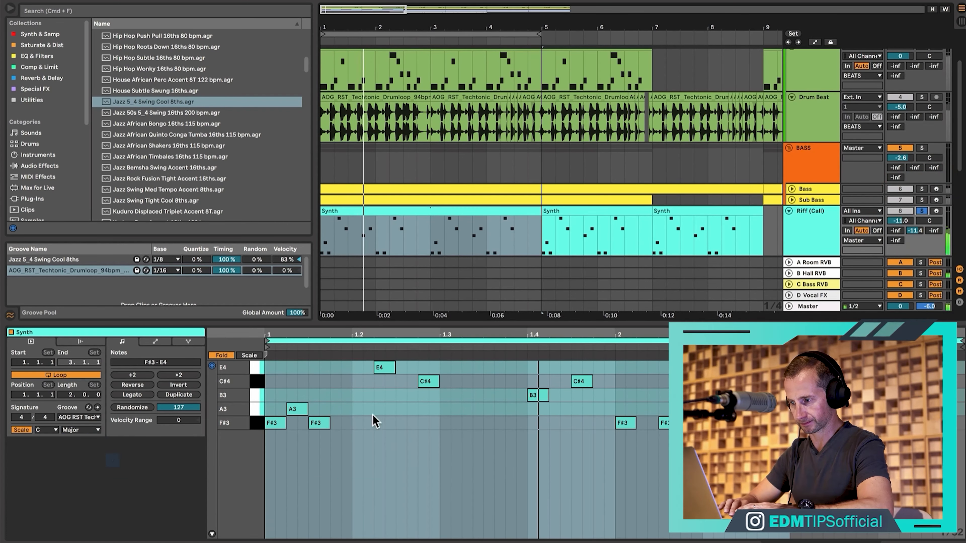
{"action": "key", "text": "space"}
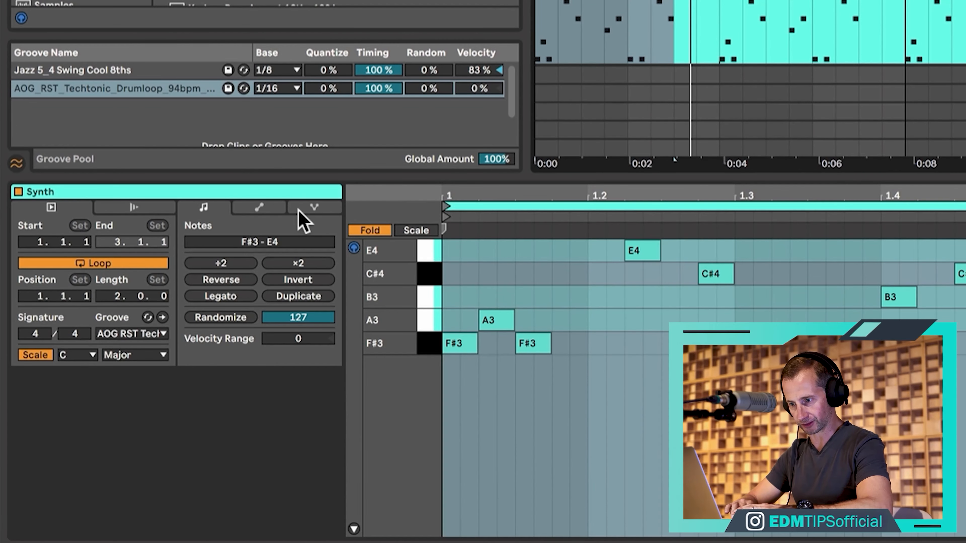
Step: Show the Synth clip's envelopes and choose EQ Eight as the device to modulate
{"action": "left_click", "coordinate": [188, 342]}
{"action": "left_click", "coordinate": [261, 210]}
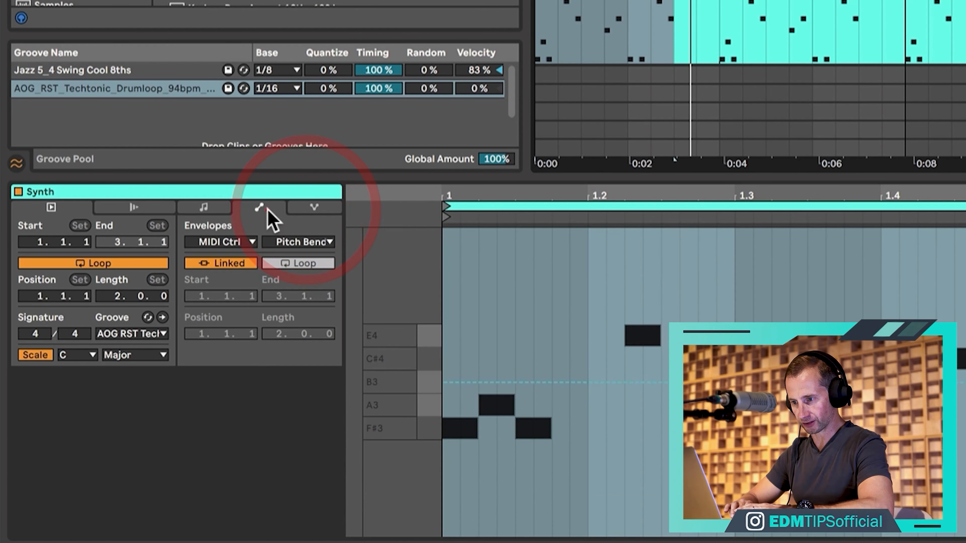
{"action": "left_click", "coordinate": [244, 243]}
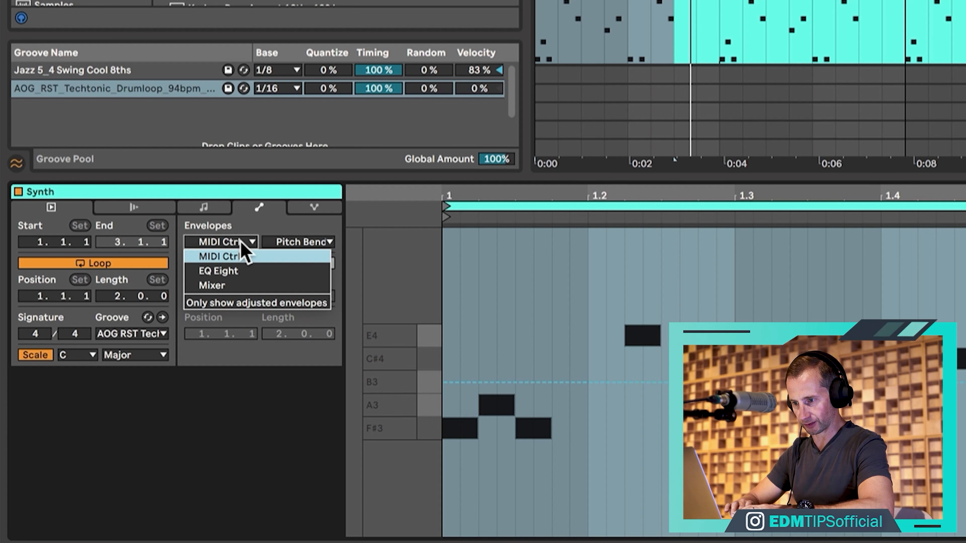
{"action": "left_click", "coordinate": [237, 271]}
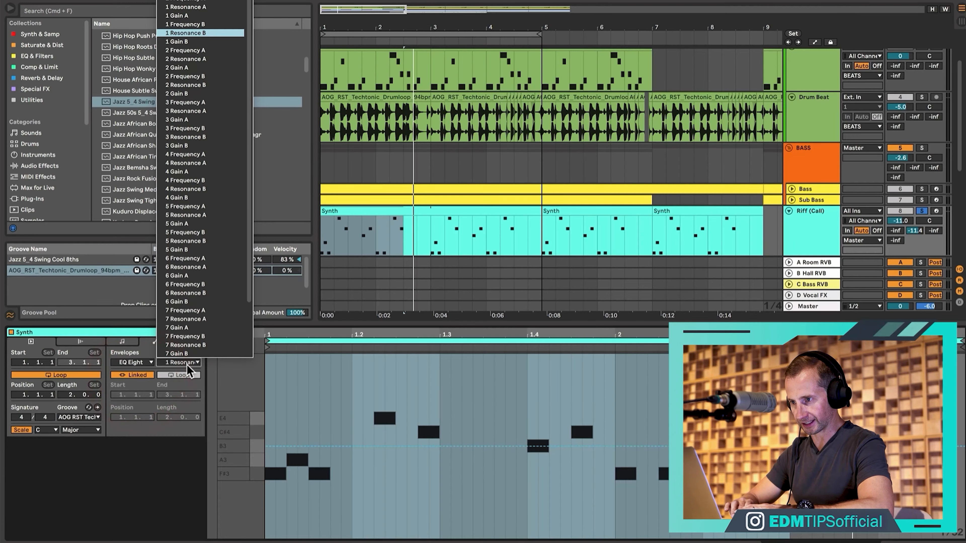
Step: Show the Riff (Call) track's devices and add Auto Filter from the EQ & Filters collection after EQ Eight
{"action": "key", "text": "shift+Tab"}
{"action": "left_click", "coordinate": [313, 436]}
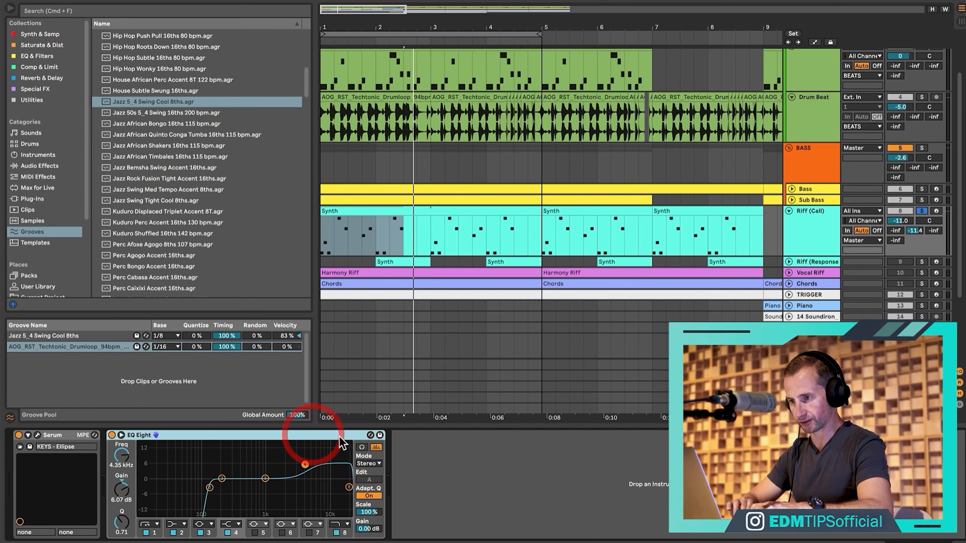
{"action": "left_click", "coordinate": [40, 68]}
{"action": "left_click", "coordinate": [46, 77]}
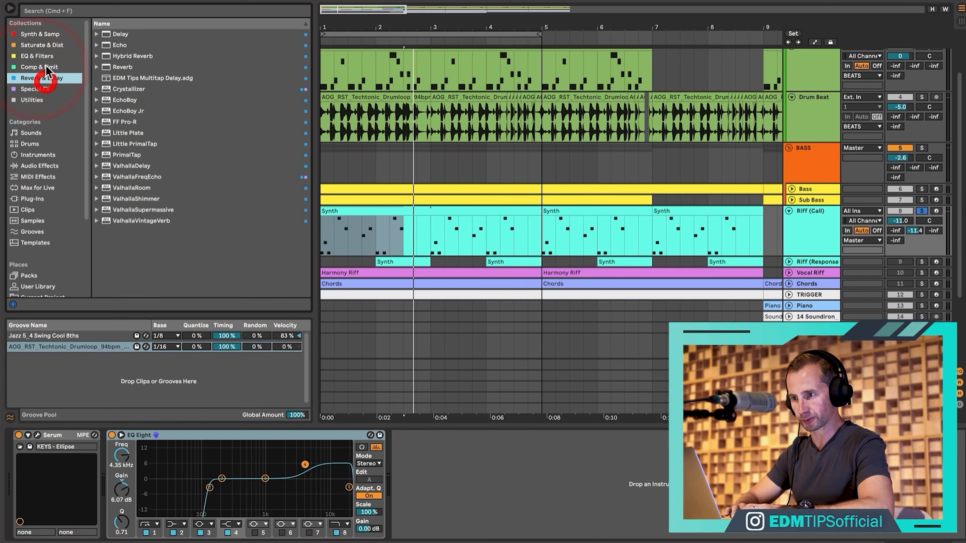
{"action": "left_click", "coordinate": [45, 45]}
{"action": "left_click", "coordinate": [44, 34]}
{"action": "left_click", "coordinate": [37, 56]}
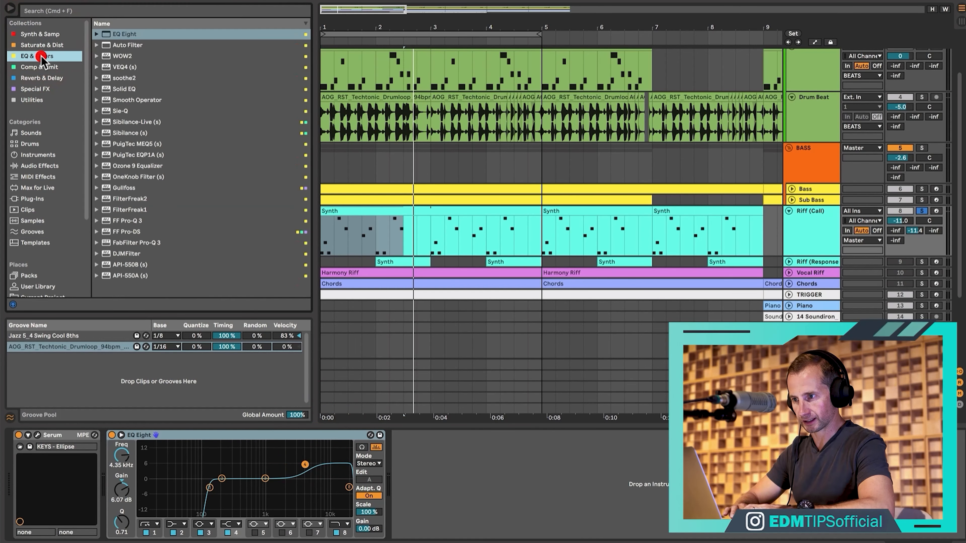
{"action": "left_click_drag", "start_coordinate": [122, 45], "coordinate": [418, 354]}
{"action": "left_click_drag", "start_coordinate": [473, 480], "coordinate": [472, 479]}
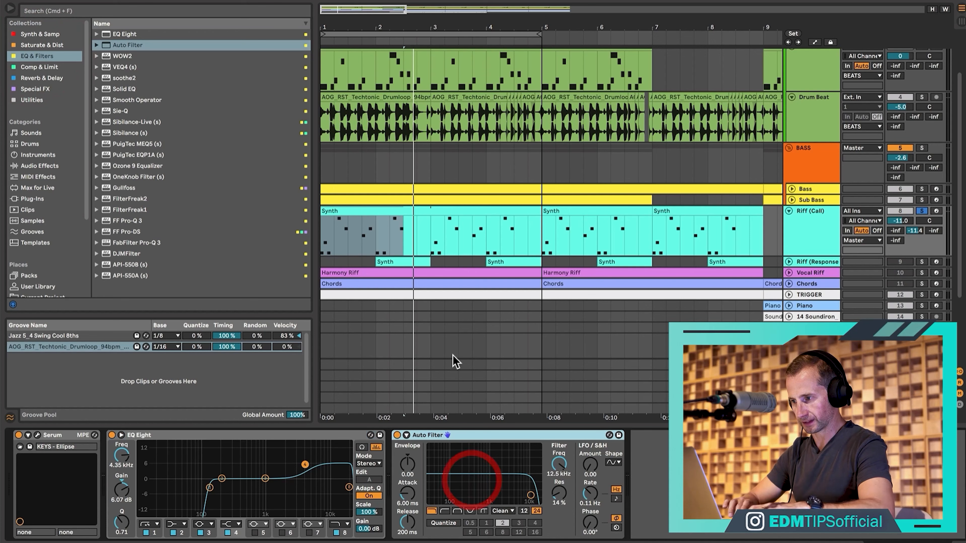
Step: Reopen the first Synth clip's envelopes and choose the Auto Filter's Frequency as the parameter to modulate
{"action": "double_click", "coordinate": [382, 210]}
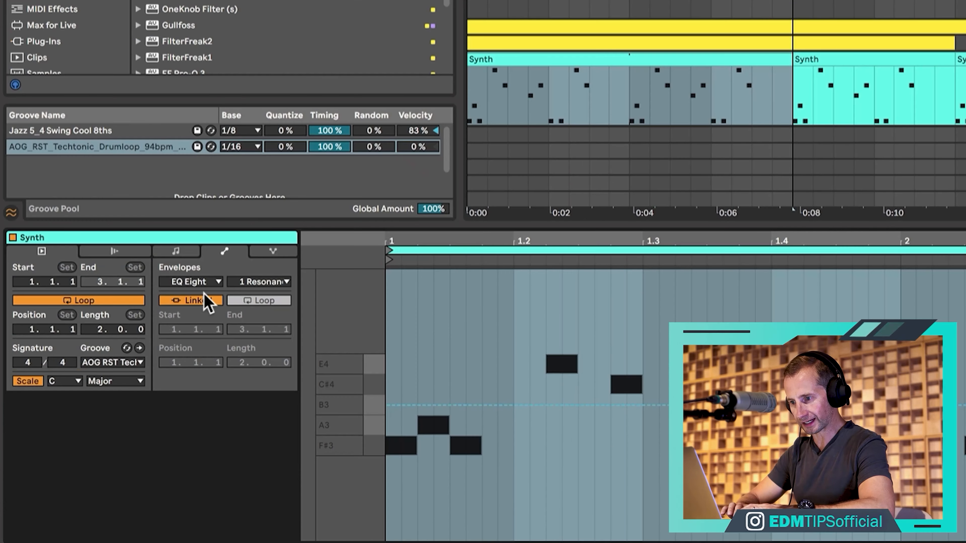
{"action": "left_click", "coordinate": [136, 365]}
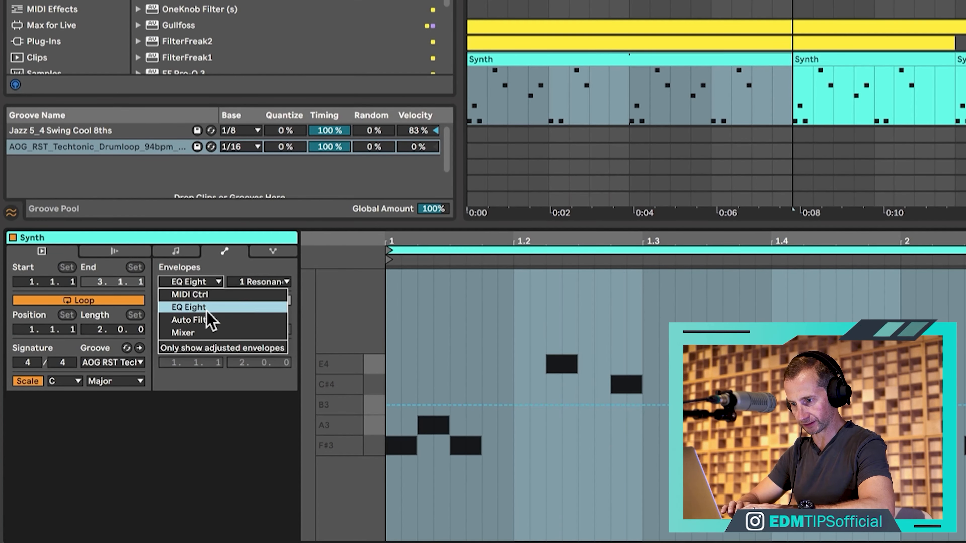
{"action": "left_click", "coordinate": [193, 320]}
{"action": "left_click", "coordinate": [262, 281]}
{"action": "left_click", "coordinate": [260, 294]}
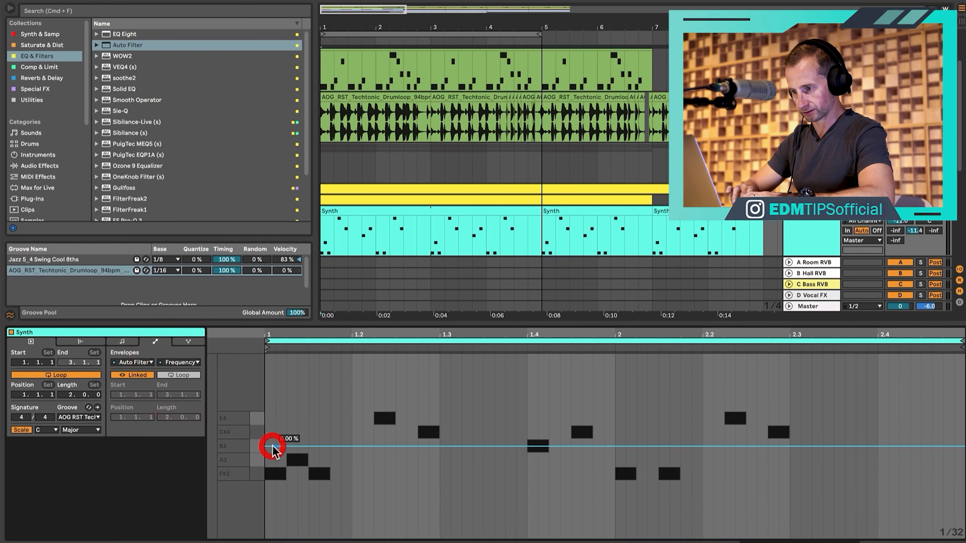
Step: Draw a Frequency envelope dipping to about -40% near the clip's middle, and play it back with the track's devices showing
{"action": "left_click", "coordinate": [273, 447]}
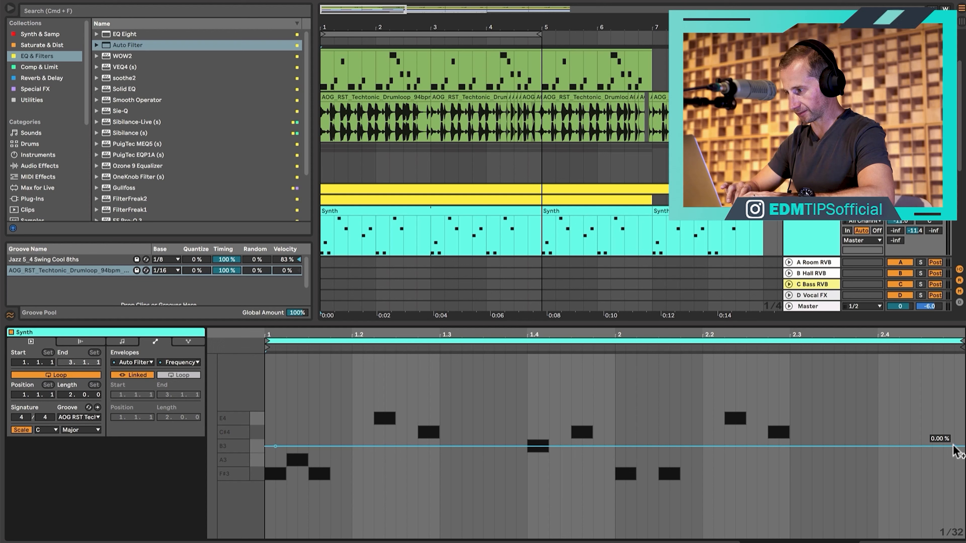
{"action": "left_click_drag", "start_coordinate": [605, 446], "coordinate": [604, 520]}
{"action": "key", "text": "space"}
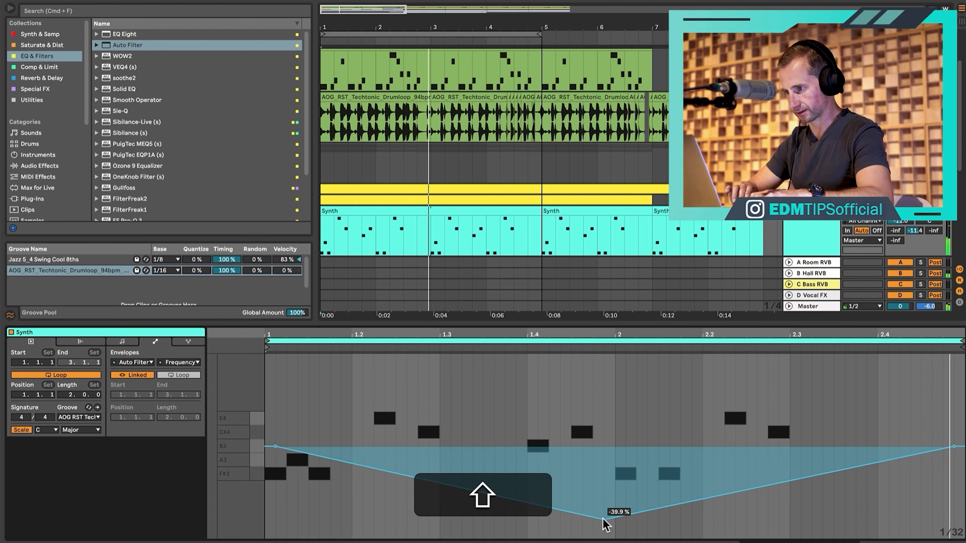
{"action": "key", "text": "shift+Tab"}
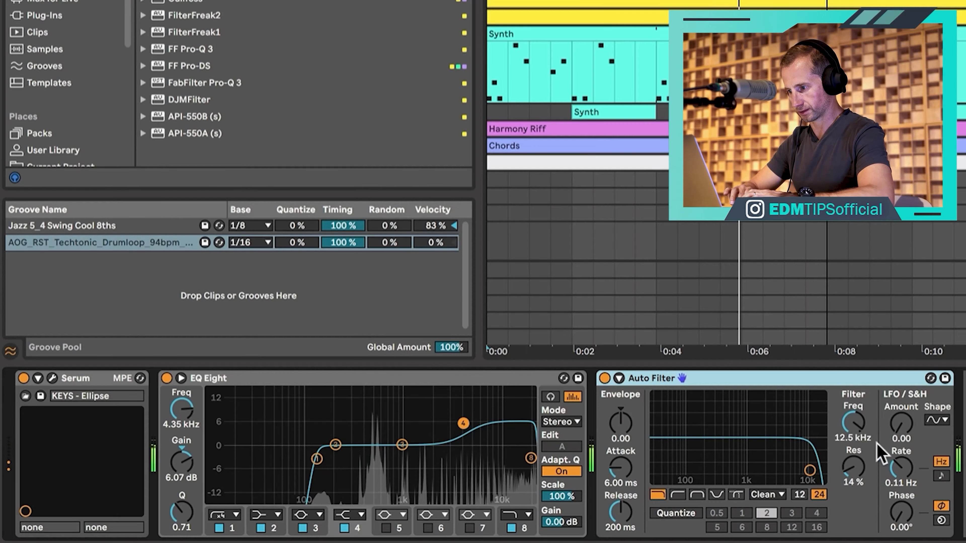
Step: Sweep the Auto Filter's Frequency down and back up during playback, leaving it at 19.9 kHz
{"action": "key", "text": "space"}
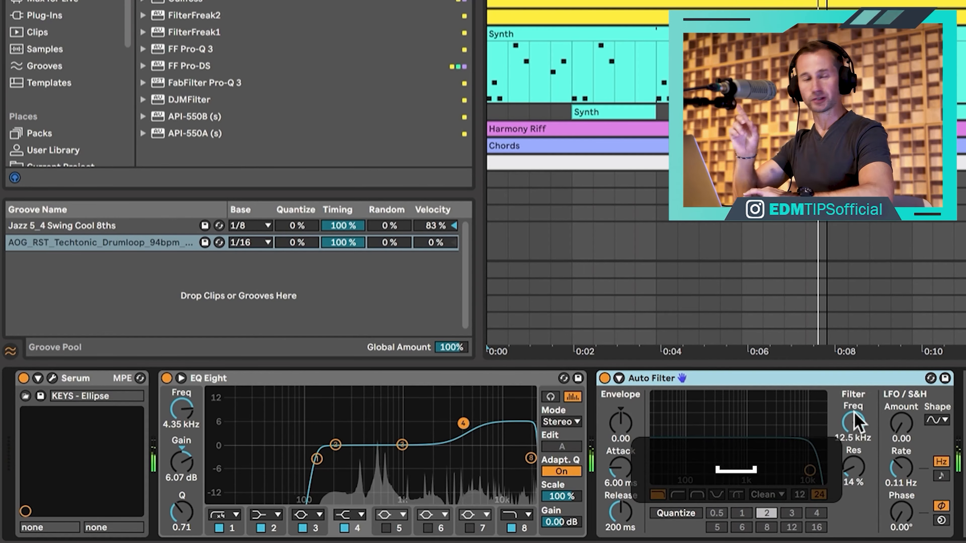
{"action": "left_click_drag", "start_coordinate": [856, 426], "coordinate": [856, 446]}
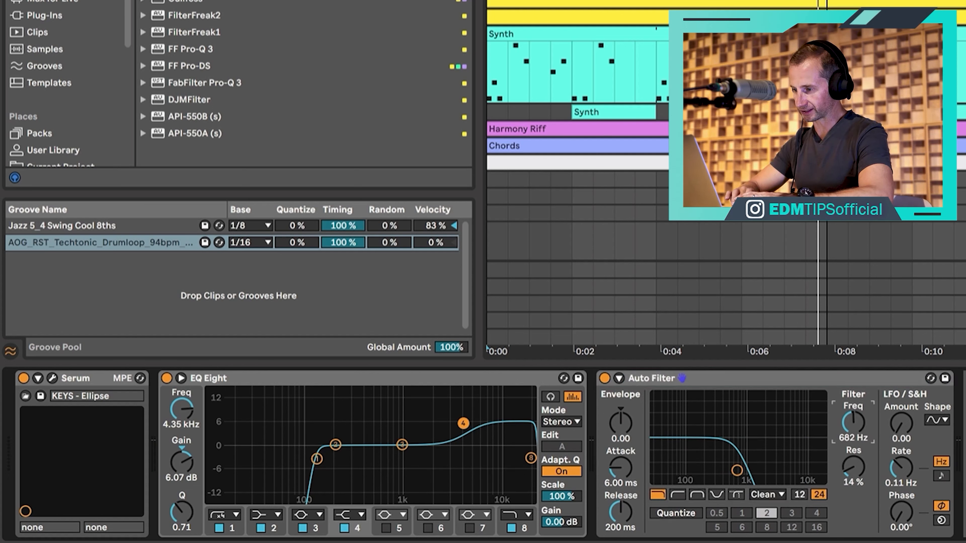
{"action": "key", "text": "space"}
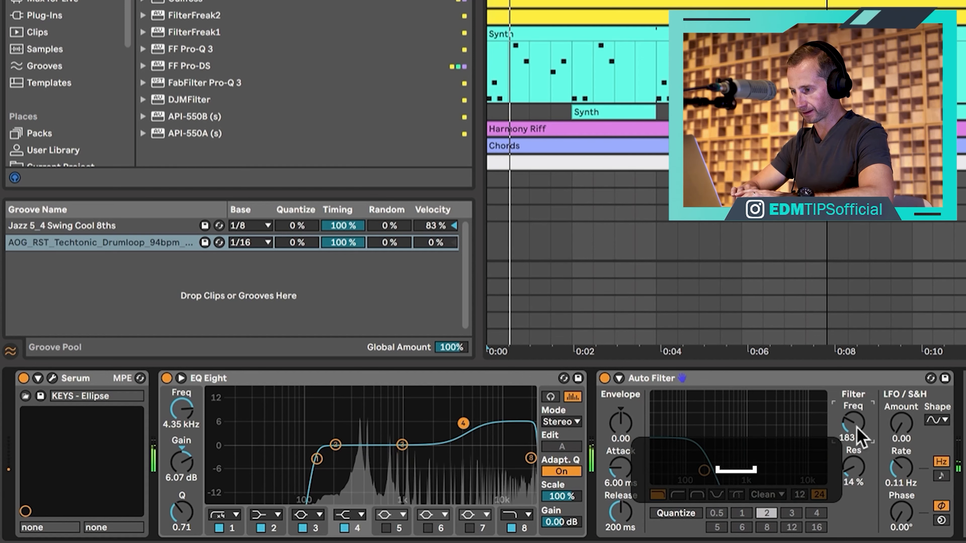
{"action": "left_click_drag", "start_coordinate": [858, 433], "coordinate": [861, 436]}
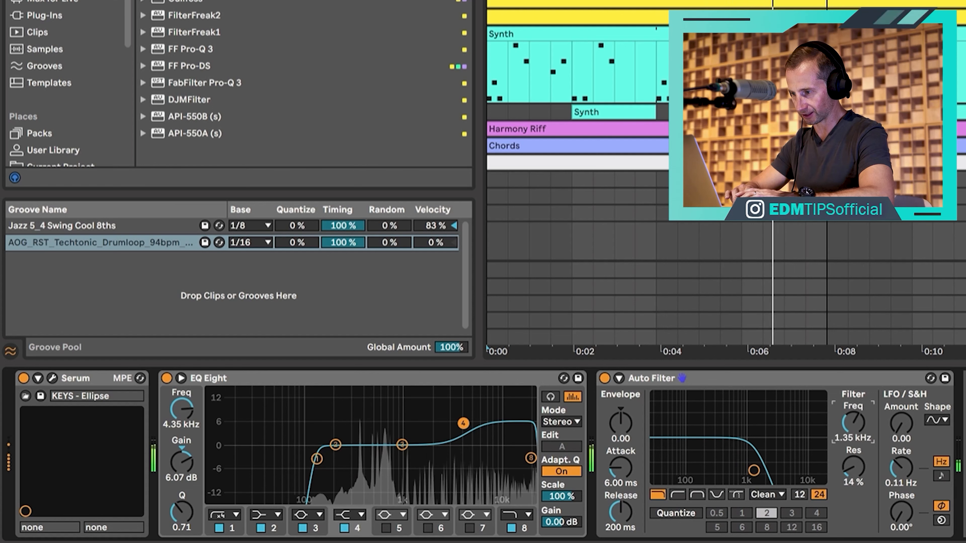
{"action": "left_click_drag", "start_coordinate": [853, 423], "coordinate": [853, 407]}
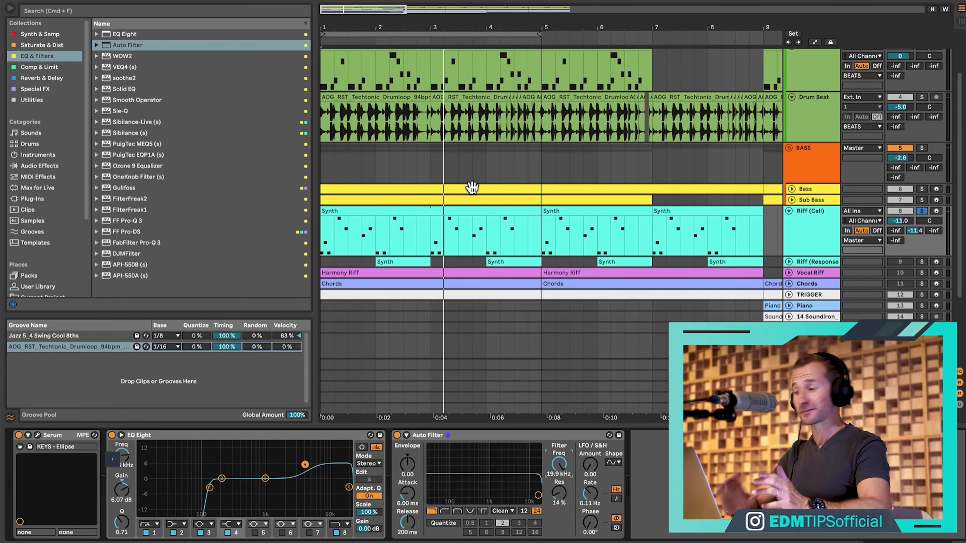
Step: Solo the Chords track instead of Riff (Call), and bypass Pump COMP in the Chords device chain
{"action": "left_click", "coordinate": [813, 239]}
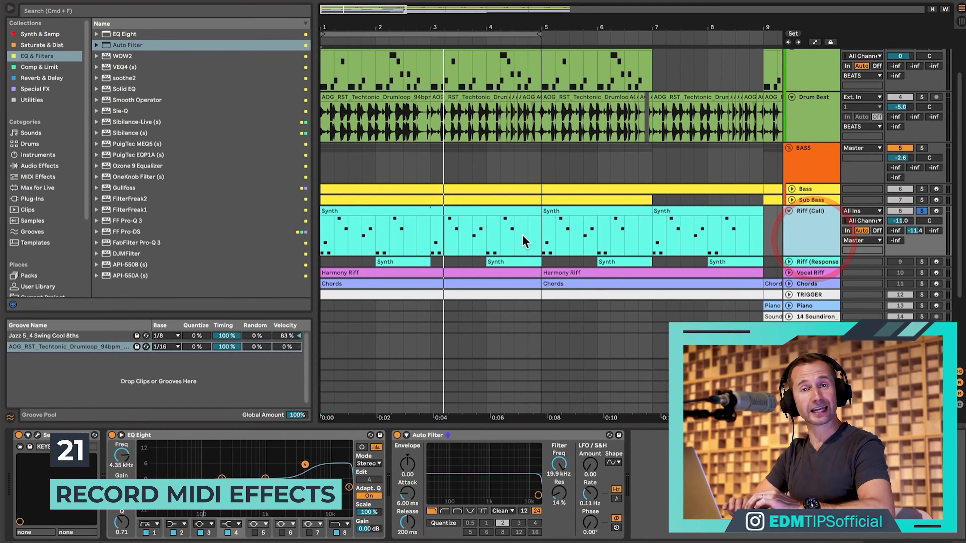
{"action": "left_click", "coordinate": [923, 211]}
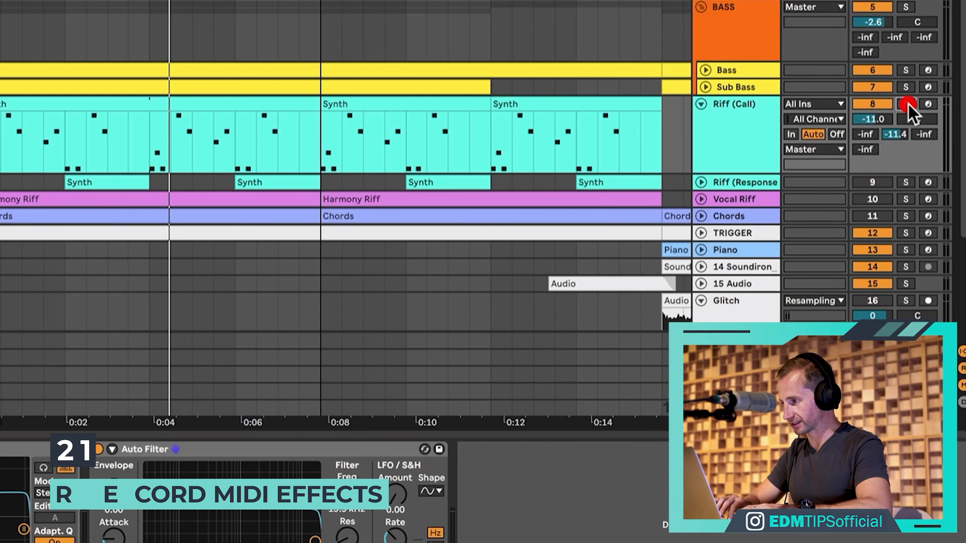
{"action": "left_click", "coordinate": [819, 226]}
{"action": "scroll", "coordinate": [844, 244], "scroll_direction": "down", "scroll_amount": 3}
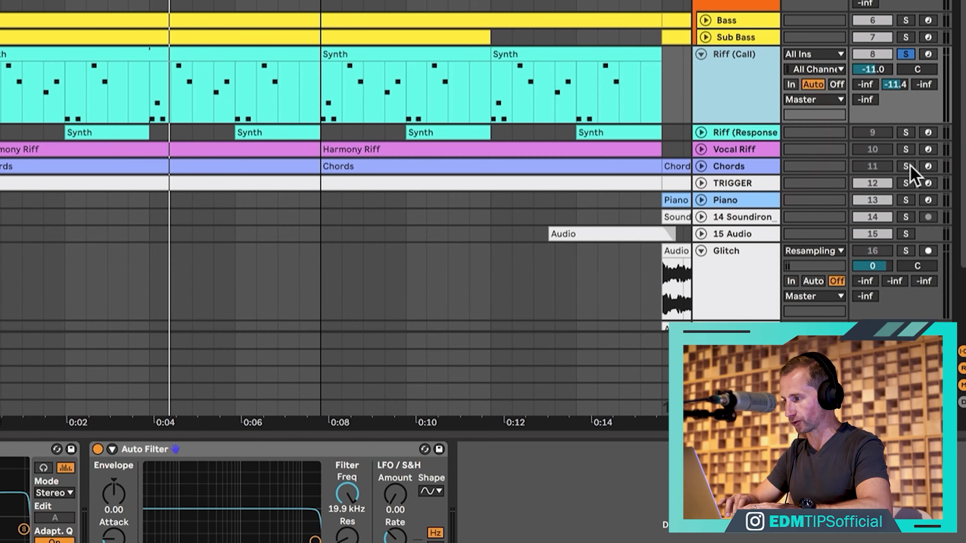
{"action": "left_click", "coordinate": [765, 171]}
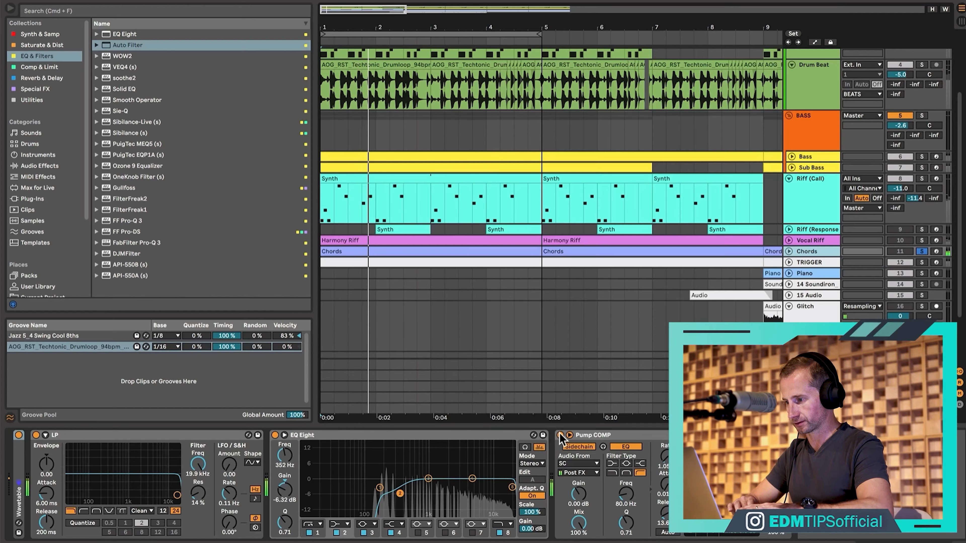
{"action": "left_click", "coordinate": [348, 449]}
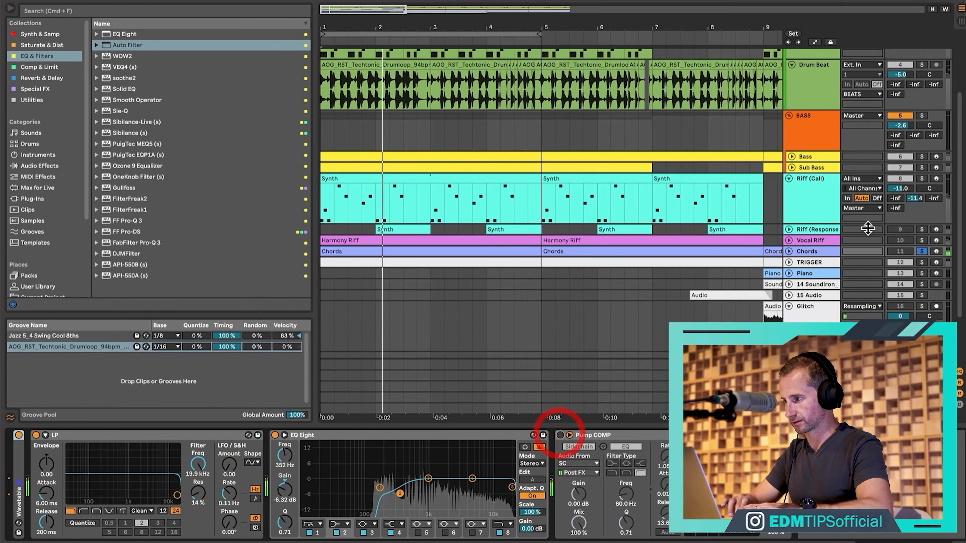
Step: Add the Arpeggiator MIDI effect before Serum on the Riff (Call) track and set its Rate to 1/16
{"action": "left_click", "coordinate": [800, 198]}
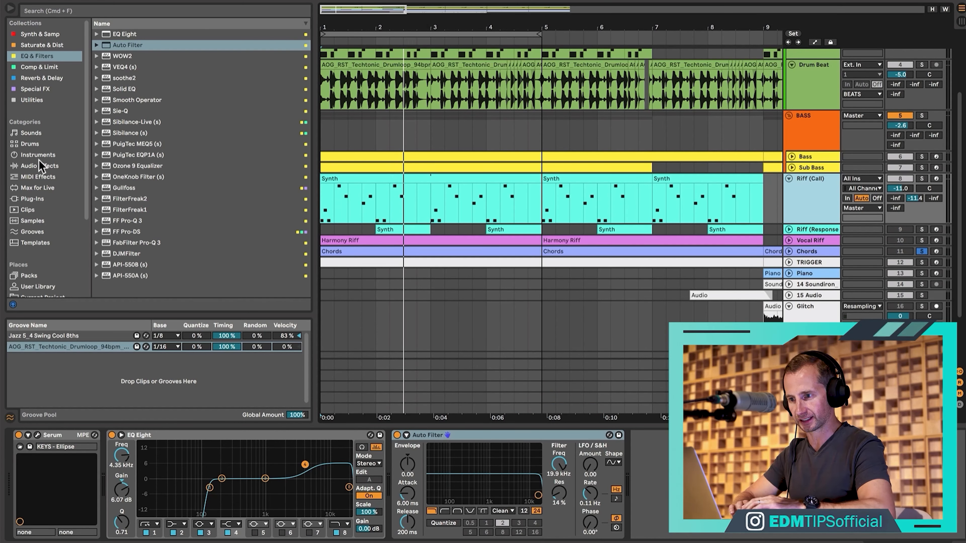
{"action": "left_click", "coordinate": [38, 176]}
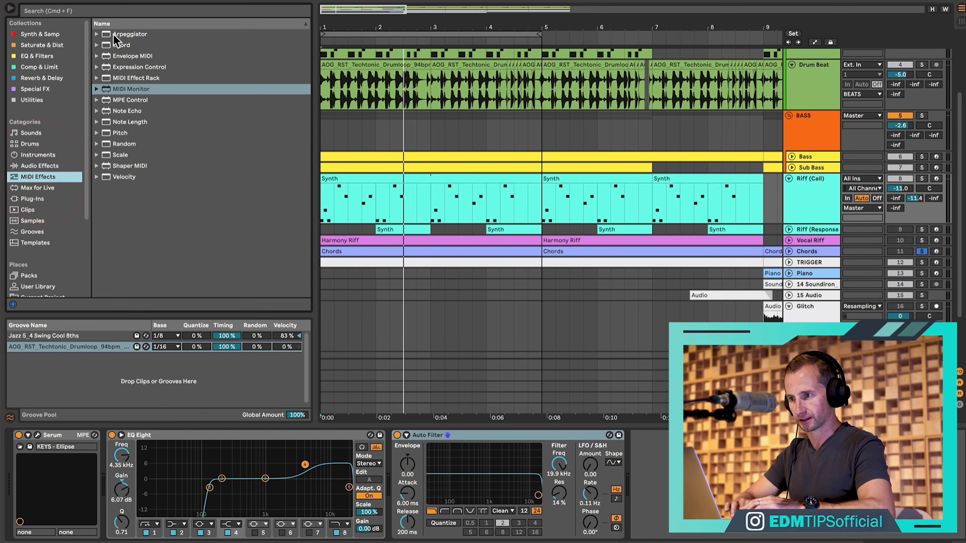
{"action": "left_click_drag", "start_coordinate": [113, 34], "coordinate": [16, 452]}
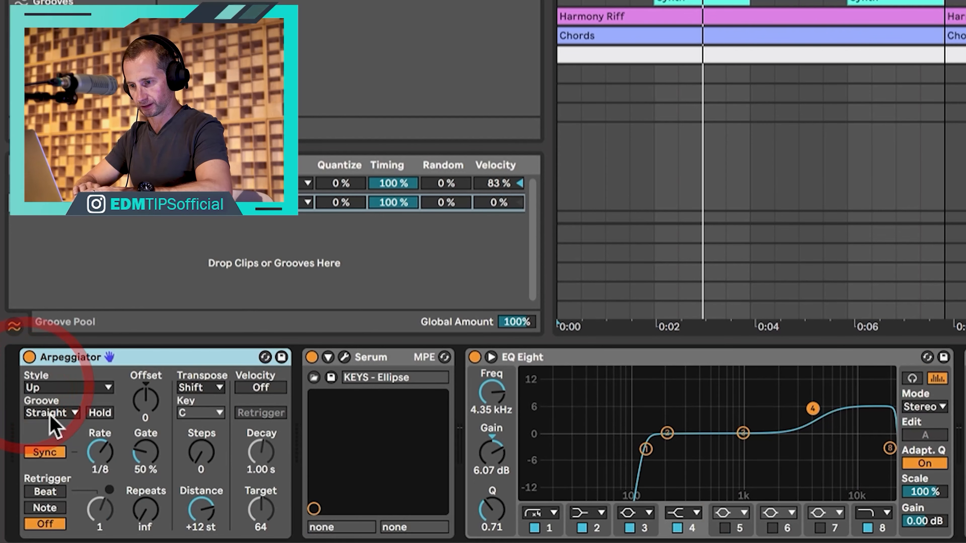
{"action": "left_click_drag", "start_coordinate": [60, 490], "coordinate": [60, 487]}
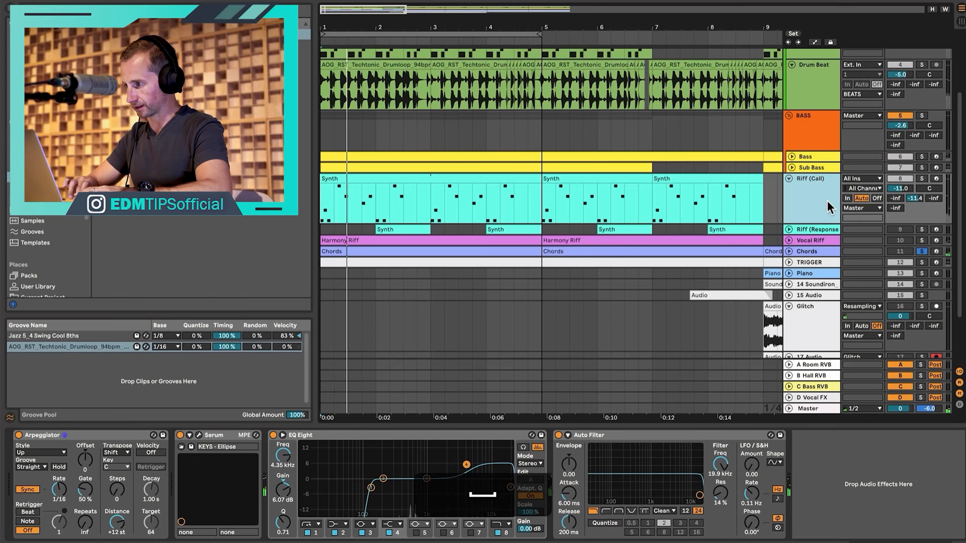
Step: Copy the Arpeggiator from Riff (Call) to the front of the soloed Chords track's device chain and play it back
{"action": "left_click", "coordinate": [828, 202]}
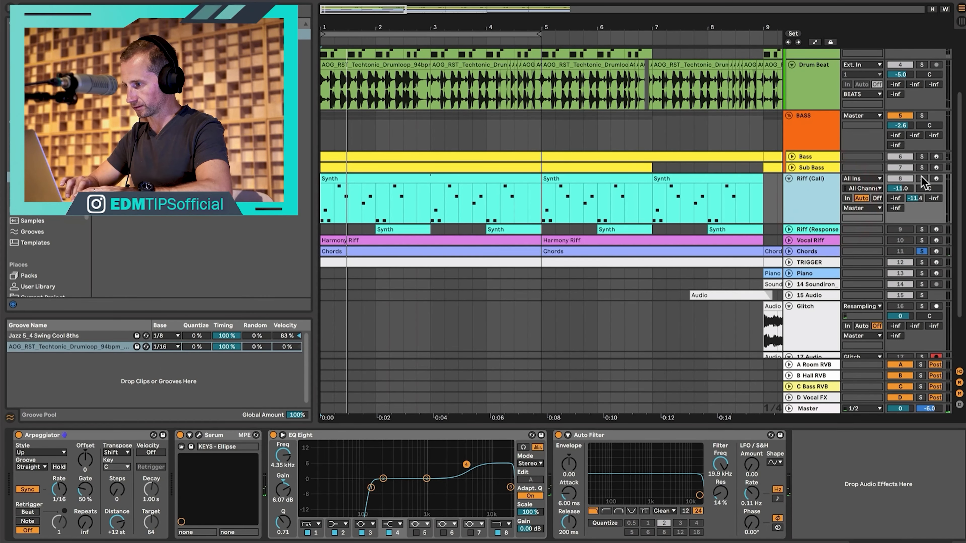
{"action": "left_click", "coordinate": [922, 251]}
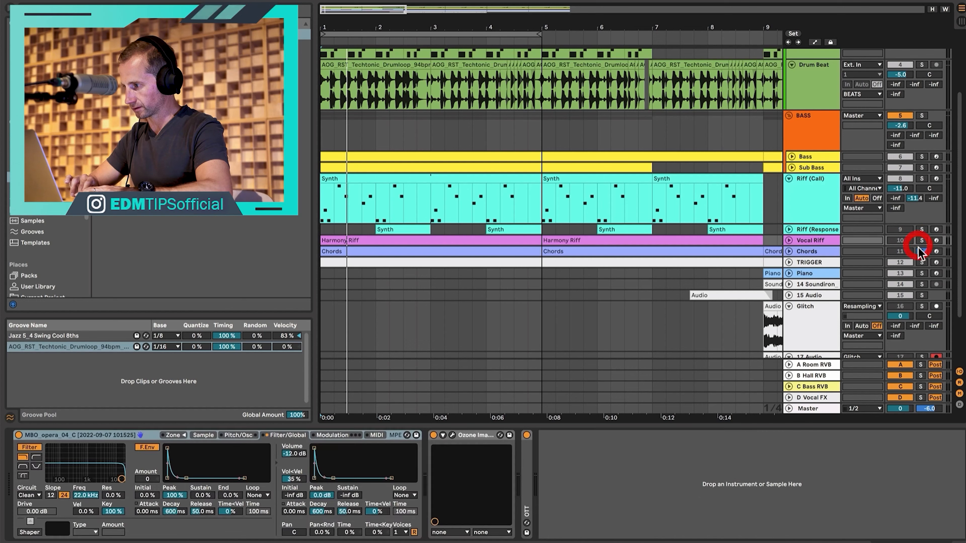
{"action": "left_click", "coordinate": [827, 253]}
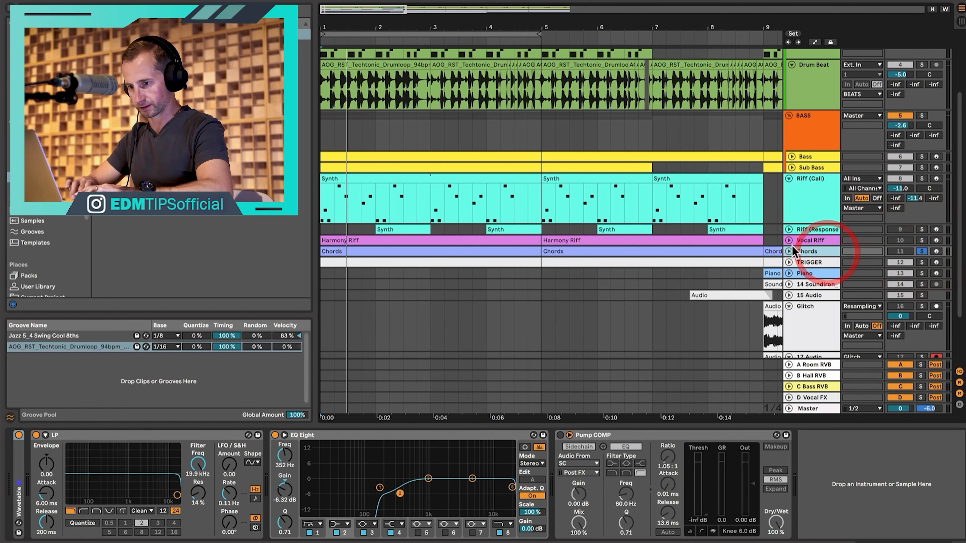
{"action": "left_click", "coordinate": [818, 202]}
{"action": "left_click", "coordinate": [101, 437]}
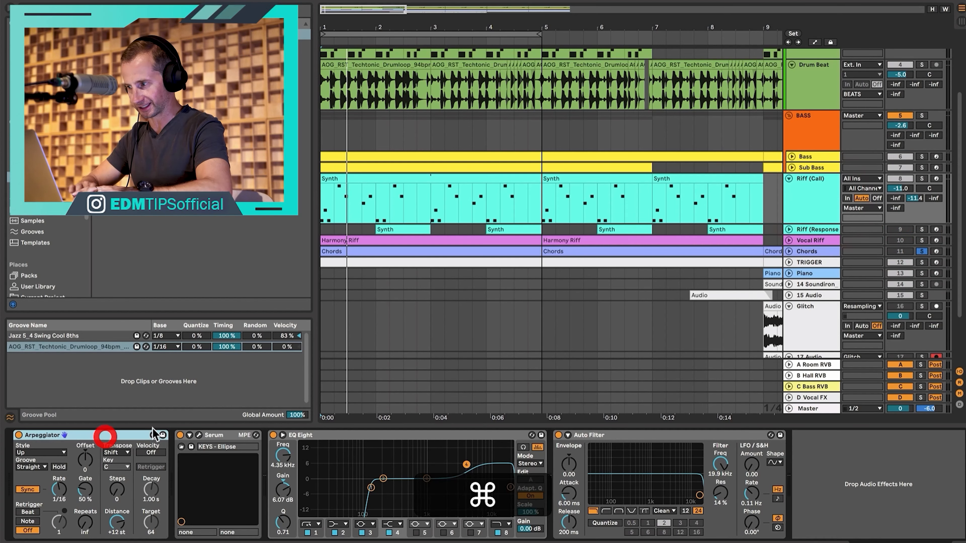
{"action": "key", "text": "super+c"}
{"action": "left_click", "coordinate": [812, 254]}
{"action": "left_click", "coordinate": [815, 457]}
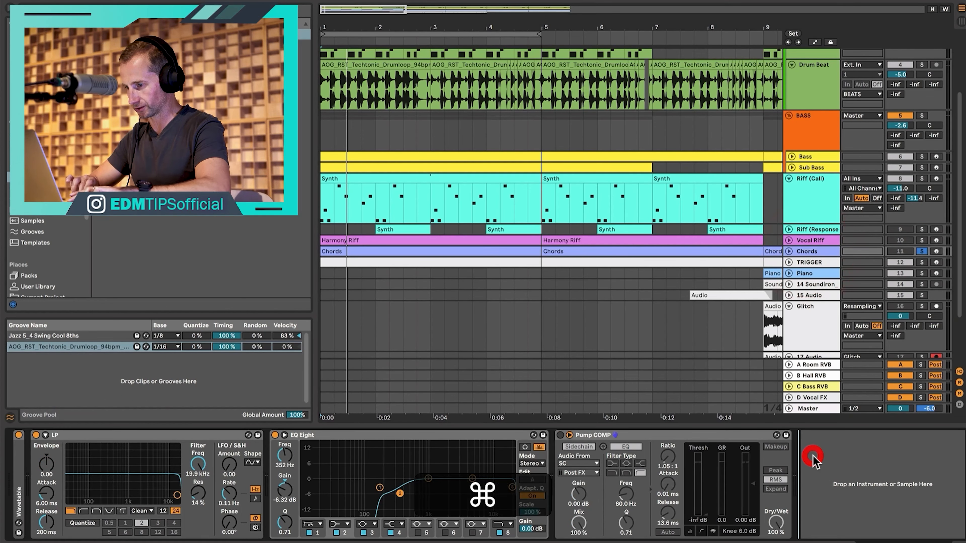
{"action": "key", "text": "super+v"}
{"action": "left_click", "coordinate": [11, 470]}
{"action": "key", "text": "super+v"}
{"action": "key", "text": "space"}
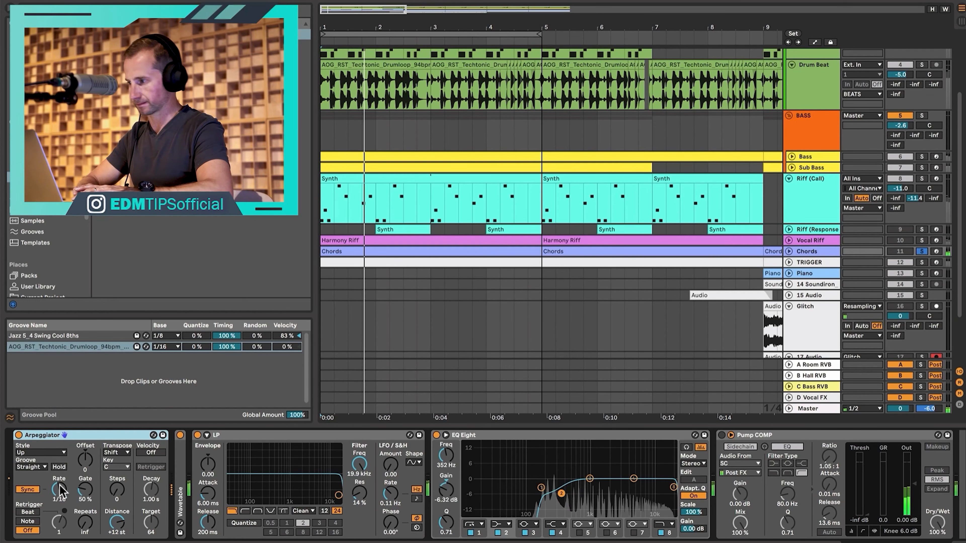
Step: Expand the Chords track in the arrangement and raise its volume to -3.1 dB
{"action": "left_click", "coordinate": [906, 185]}
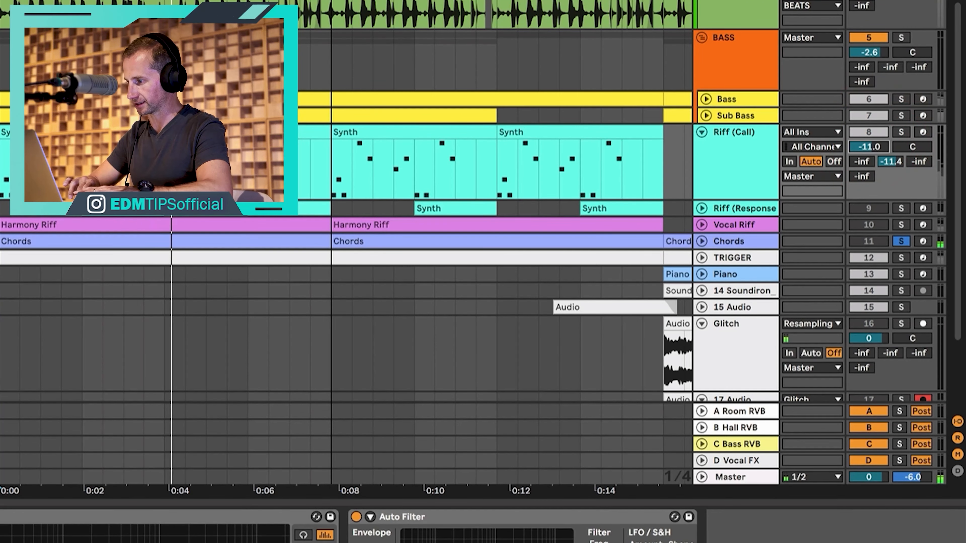
{"action": "left_click", "coordinate": [702, 242]}
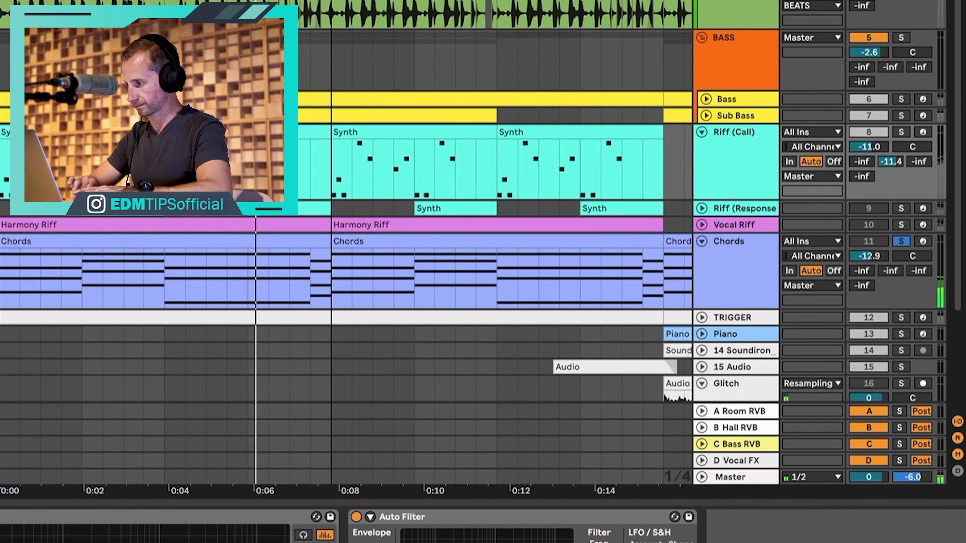
{"action": "left_click_drag", "start_coordinate": [878, 256], "coordinate": [878, 242]}
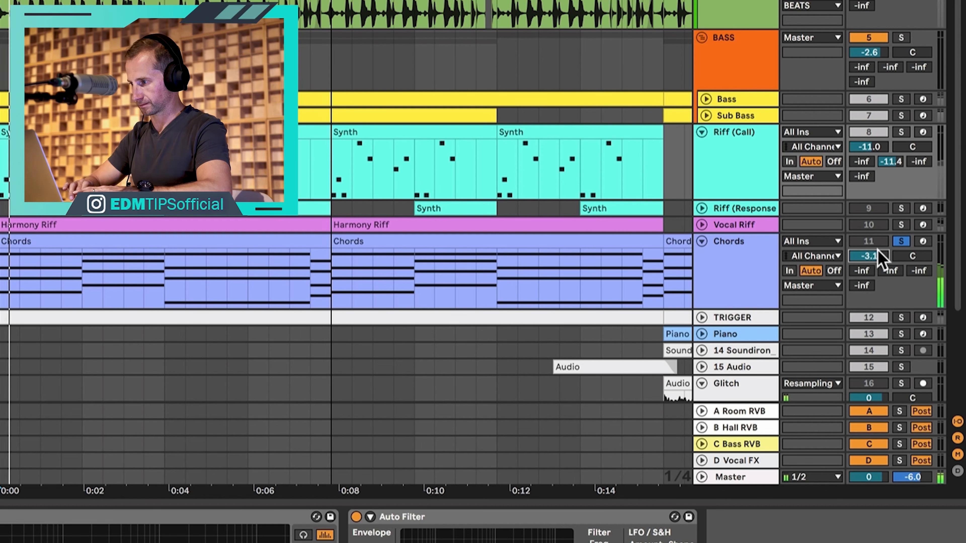
{"action": "scroll", "coordinate": [739, 246], "scroll_direction": "down", "scroll_amount": 2}
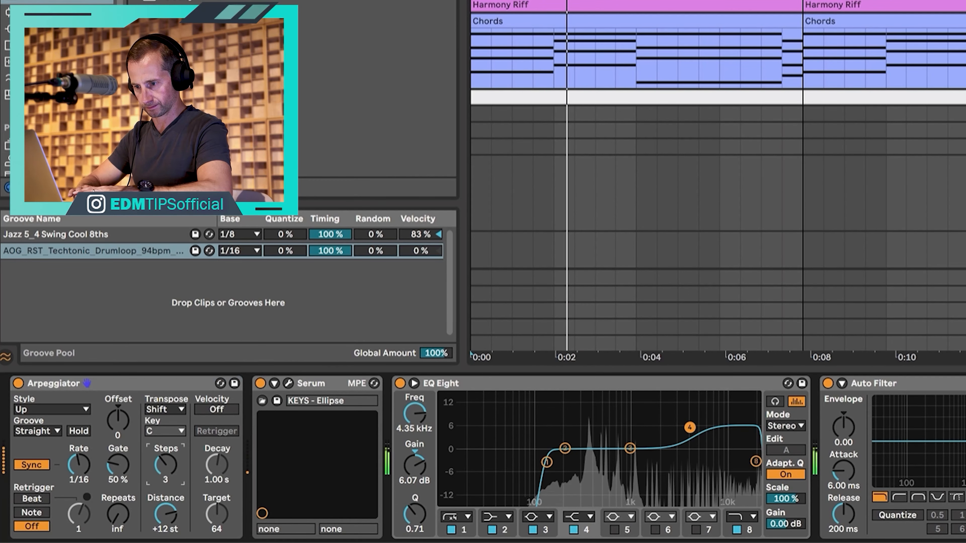
Step: Try the Arpeggiator's Steps at 3 and 1 during playback, and set it to 2
{"action": "left_click_drag", "start_coordinate": [167, 469], "coordinate": [167, 491]}
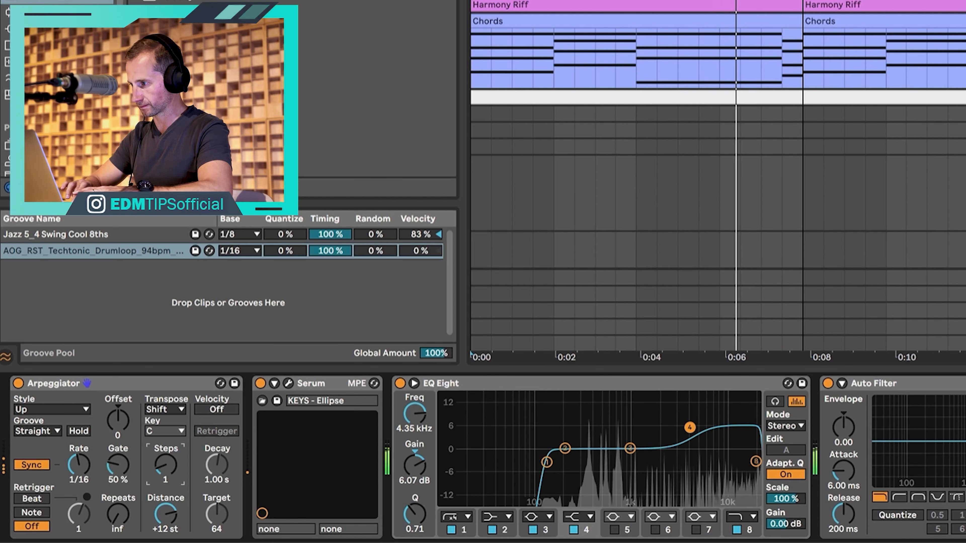
{"action": "left_click", "coordinate": [963, 21]}
{"action": "left_click_drag", "start_coordinate": [165, 466], "coordinate": [166, 458]}
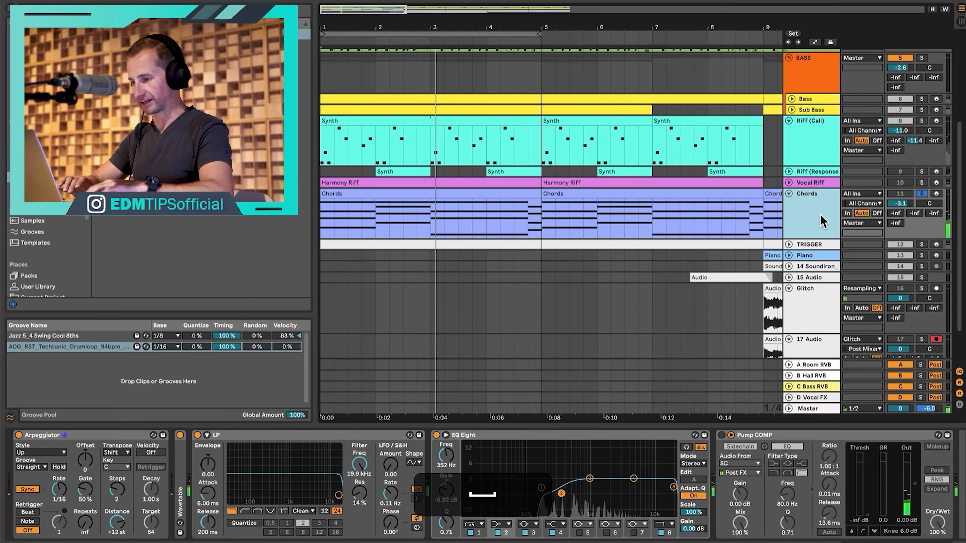
Step: Insert a new MIDI track directly below the Chords track and arm it for recording
{"action": "key", "text": "super"}
{"action": "key", "text": "shift+super+t"}
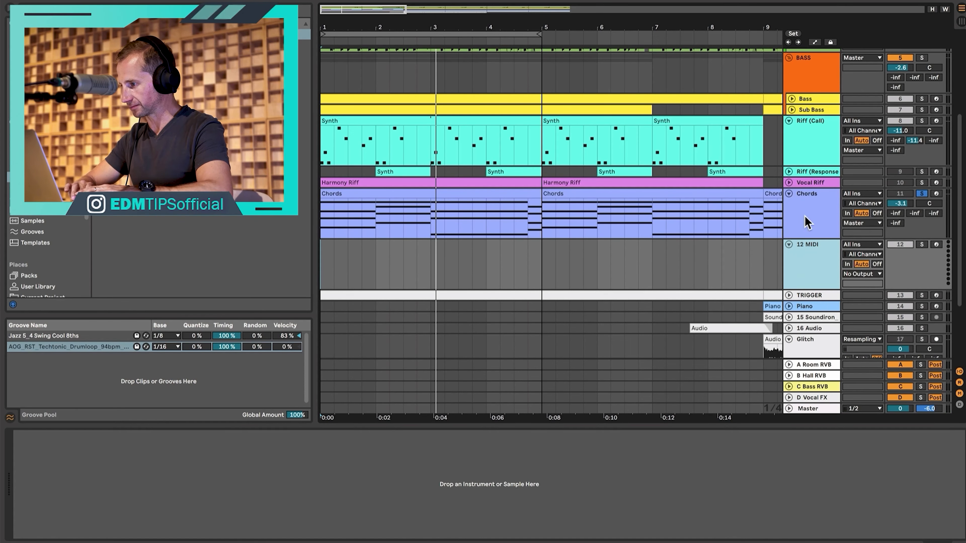
{"action": "left_click", "coordinate": [807, 222]}
{"action": "left_click", "coordinate": [936, 244]}
{"action": "left_click", "coordinate": [819, 260]}
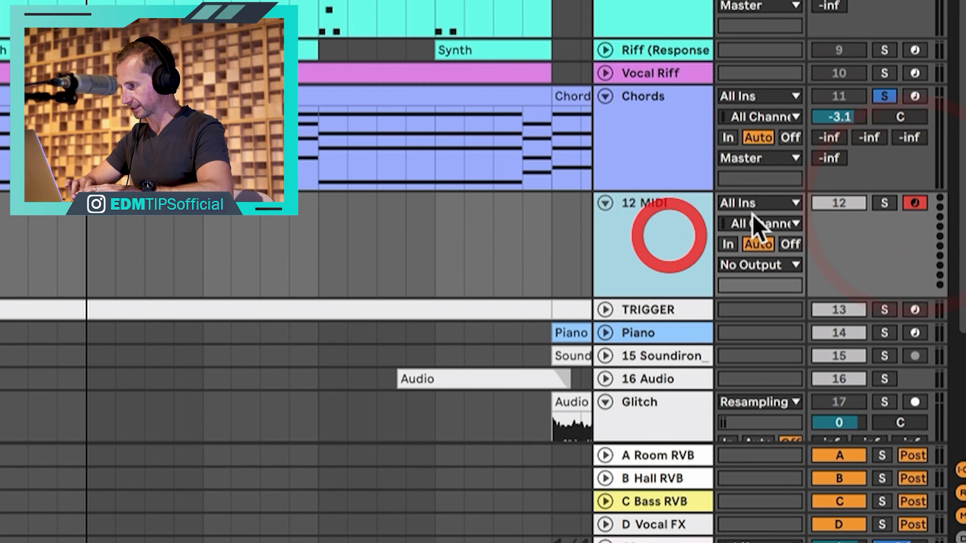
Step: Set the new MIDI track's input to Chords with Post FX, and record the arpeggiated notes from bar 1 to bar 5
{"action": "left_click", "coordinate": [763, 208]}
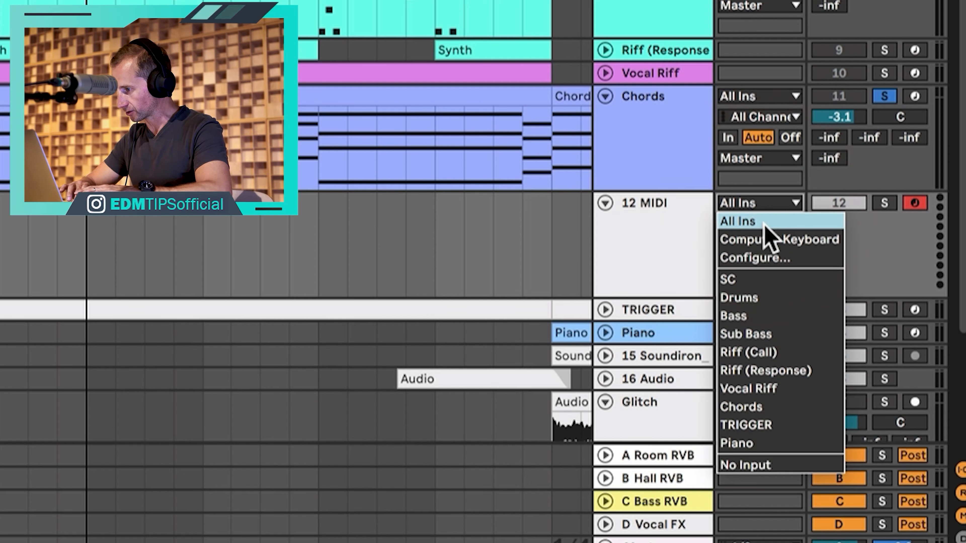
{"action": "left_click", "coordinate": [765, 408]}
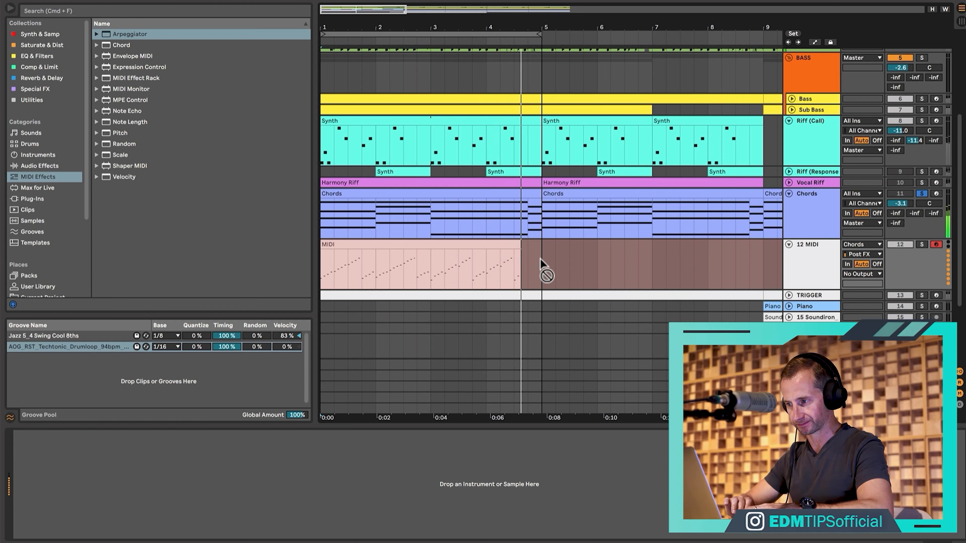
{"action": "key", "text": "space"}
Step: Move the recorded MIDI clip up onto the Chords track at bar 1, replacing the first Chords clip
{"action": "left_click", "coordinate": [485, 245]}
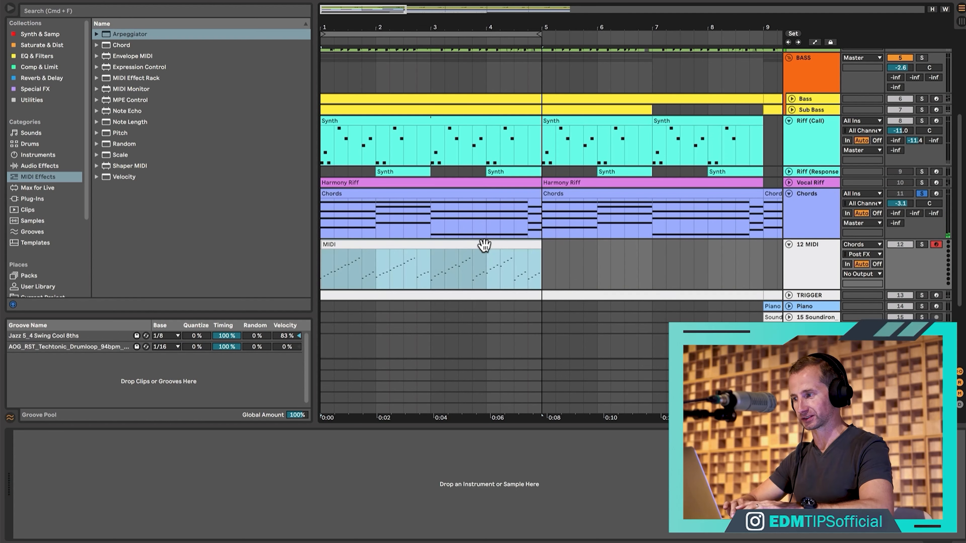
{"action": "left_click_drag", "start_coordinate": [484, 245], "coordinate": [483, 215]}
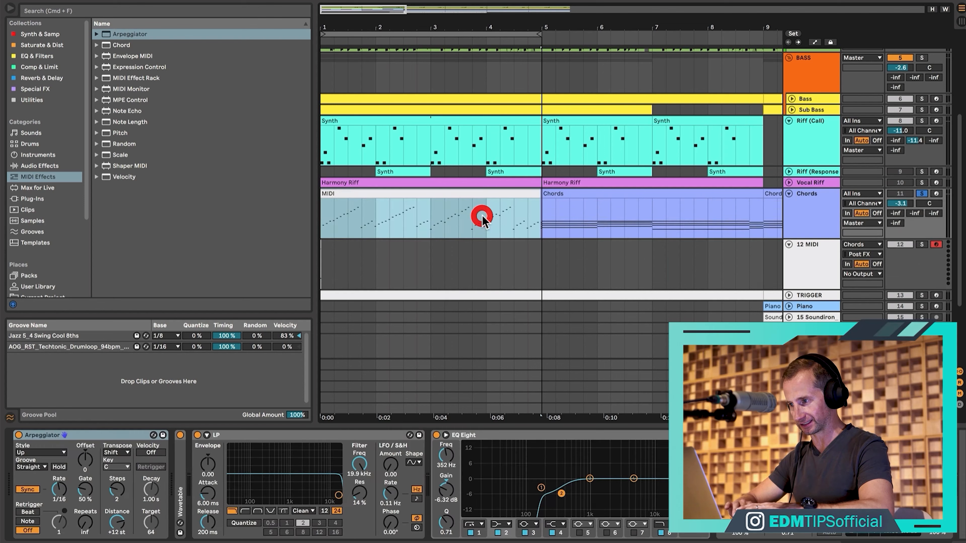
Step: Bypass the Arpeggiator on the Chords track and open the moved MIDI clip's notes
{"action": "left_click", "coordinate": [818, 219]}
{"action": "left_click", "coordinate": [18, 435]}
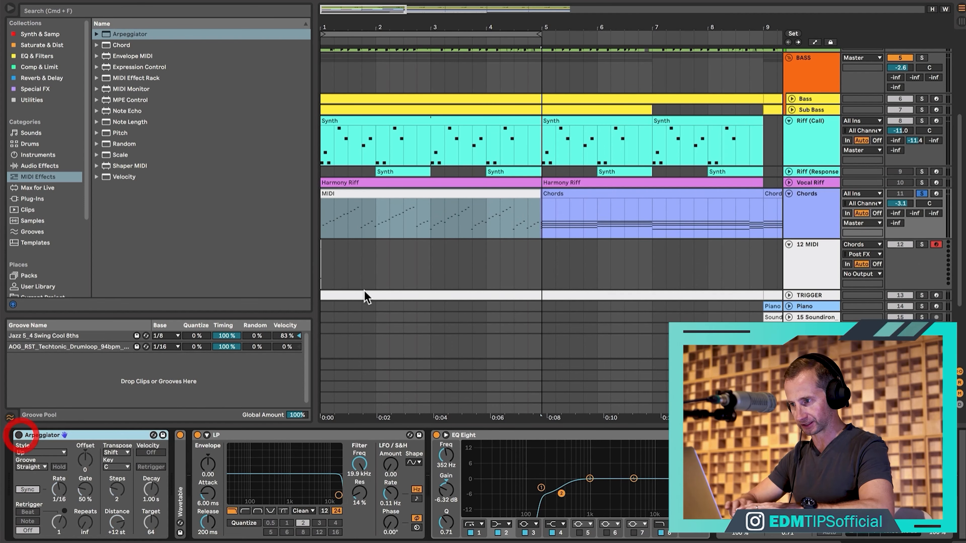
{"action": "left_click", "coordinate": [922, 194]}
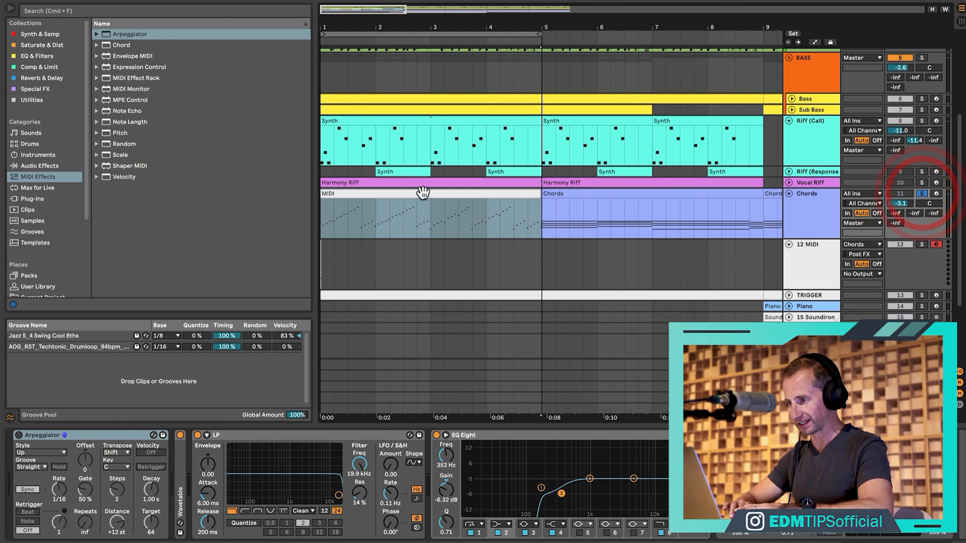
{"action": "left_click", "coordinate": [422, 192]}
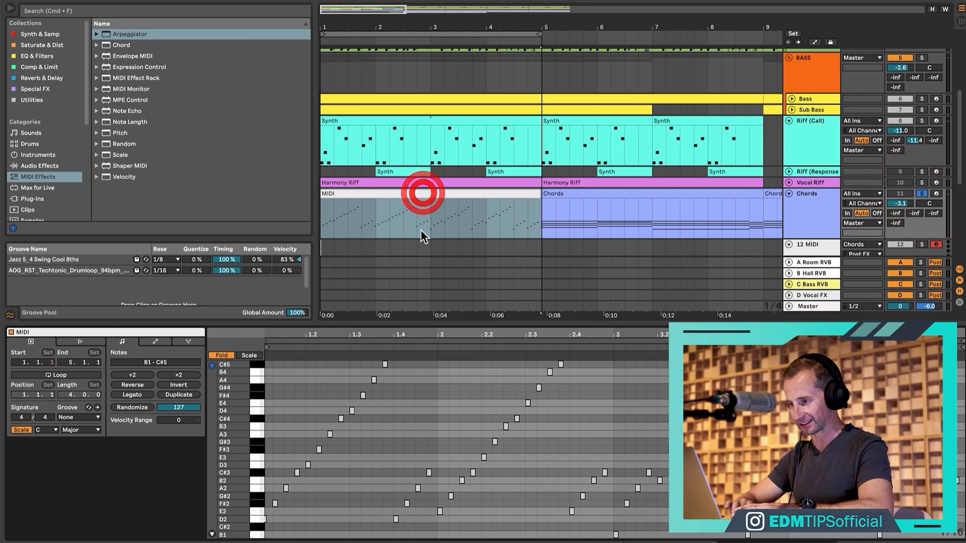
Step: Play back the MIDI clip briefly and move the F#4 note just after beat 1.3 down to E4
{"action": "key", "text": "space"}
{"action": "key", "text": "space"}
{"action": "left_click", "coordinate": [363, 396]}
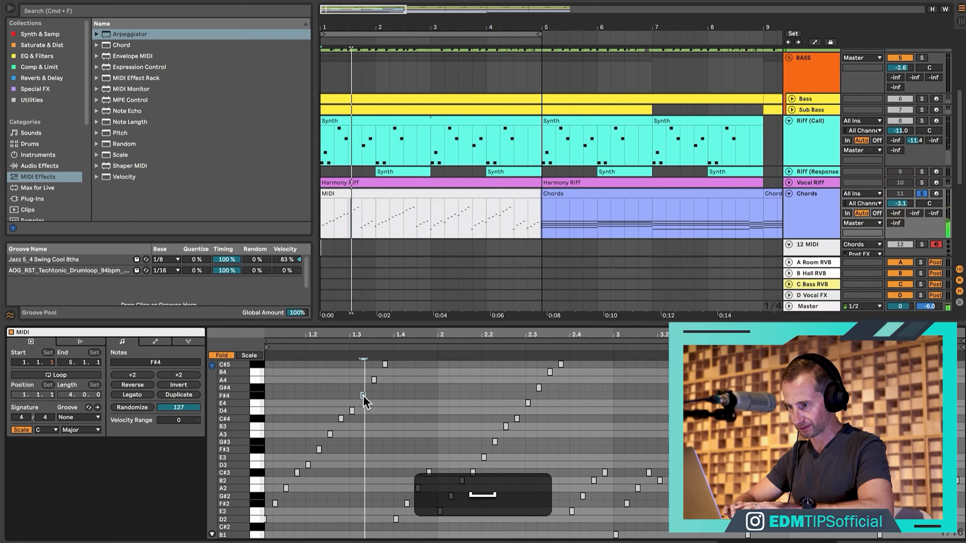
{"action": "left_click", "coordinate": [364, 401]}
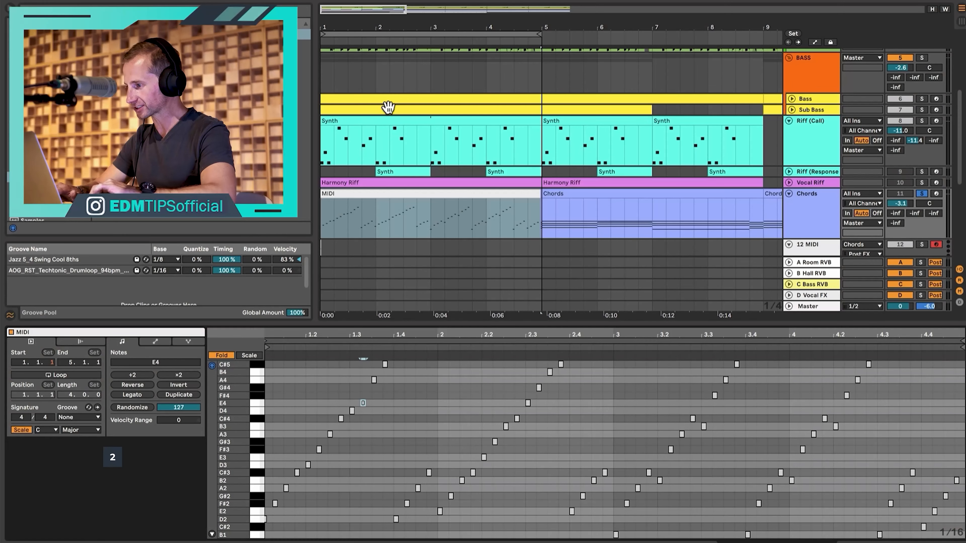
Step: Reopen the Chords track's MIDI clip and set the arrangement grid to 1/2 and the clip's note grid to 1/4
{"action": "left_click", "coordinate": [339, 190]}
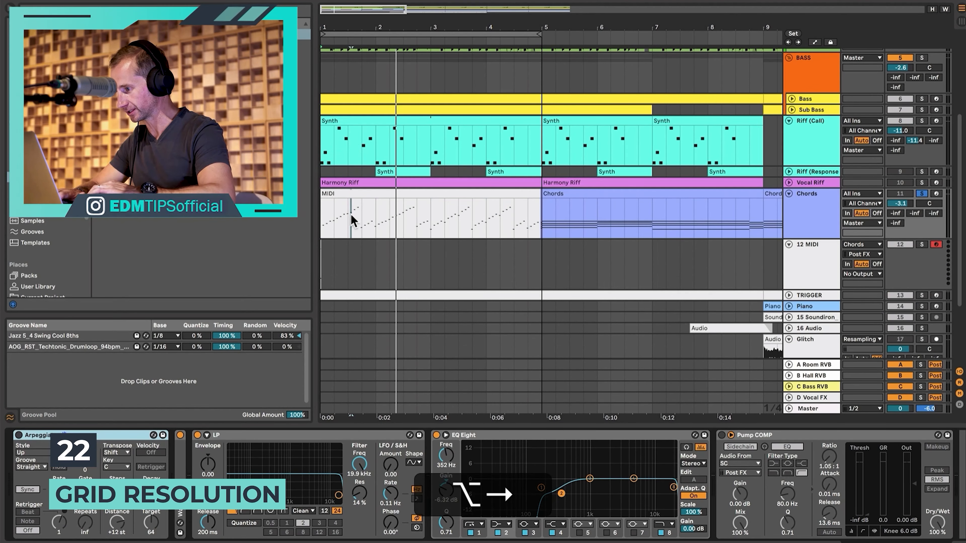
{"action": "left_click", "coordinate": [335, 191]}
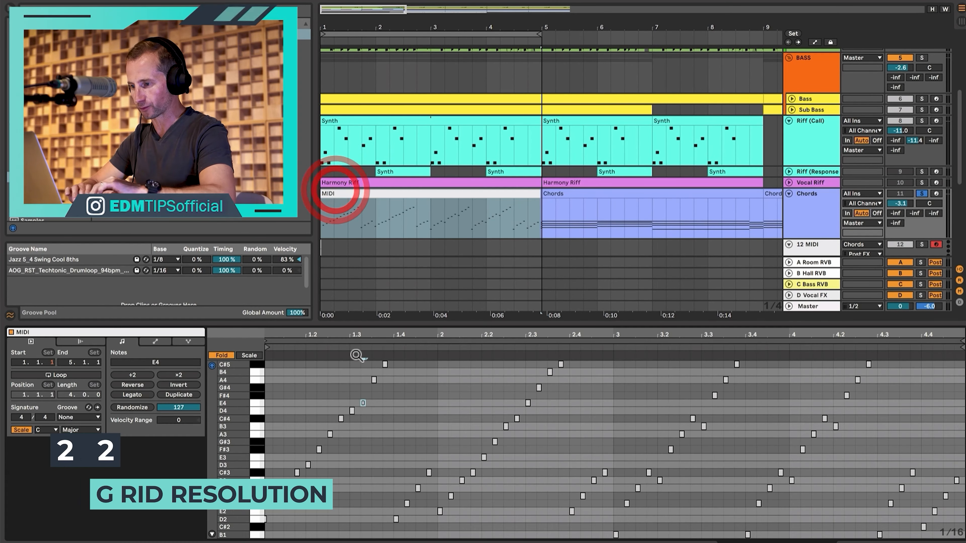
{"action": "left_click", "coordinate": [367, 120]}
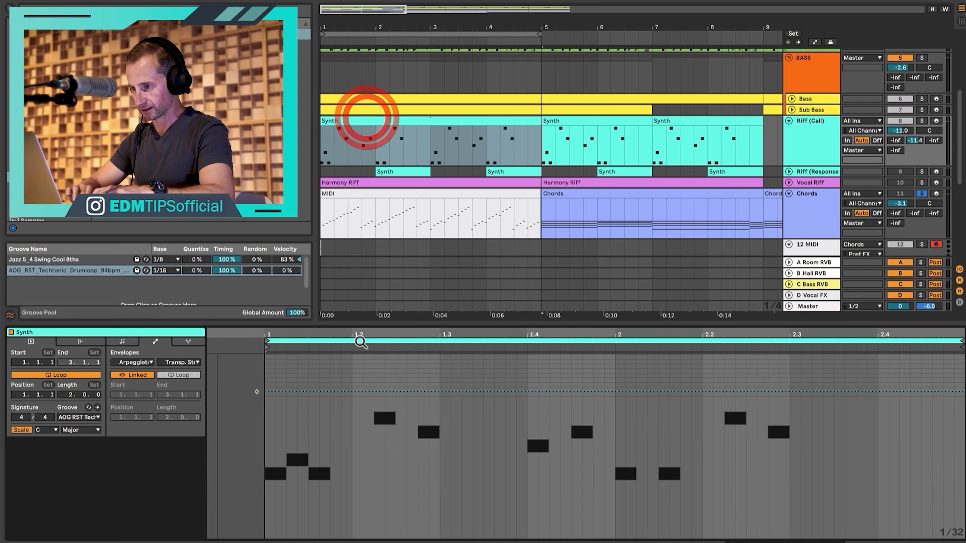
{"action": "left_click", "coordinate": [360, 191]}
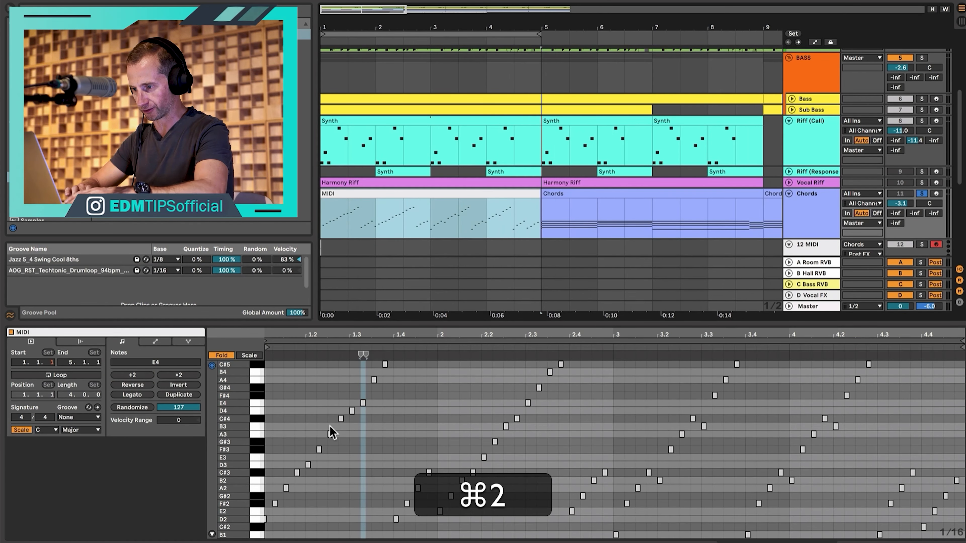
{"action": "key", "text": "super+i"}
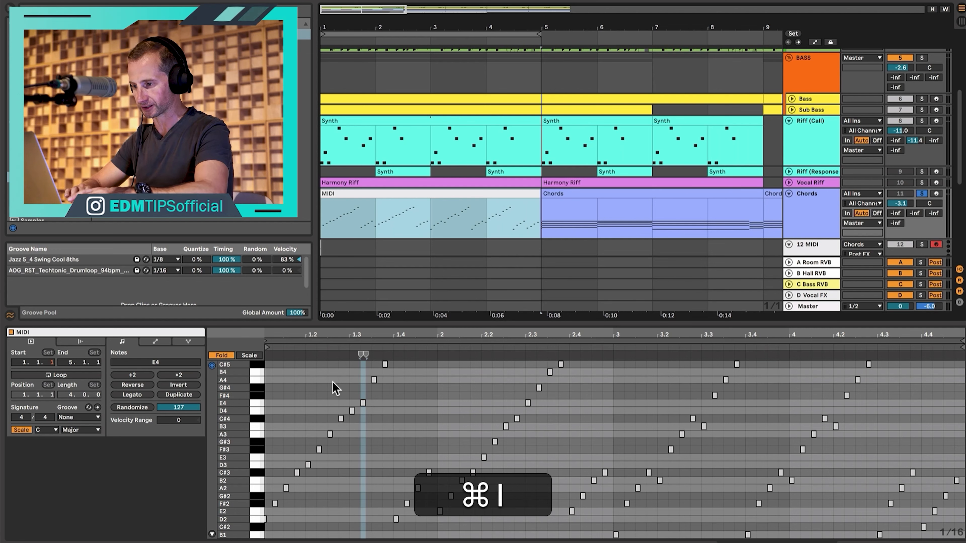
{"action": "left_click", "coordinate": [304, 337]}
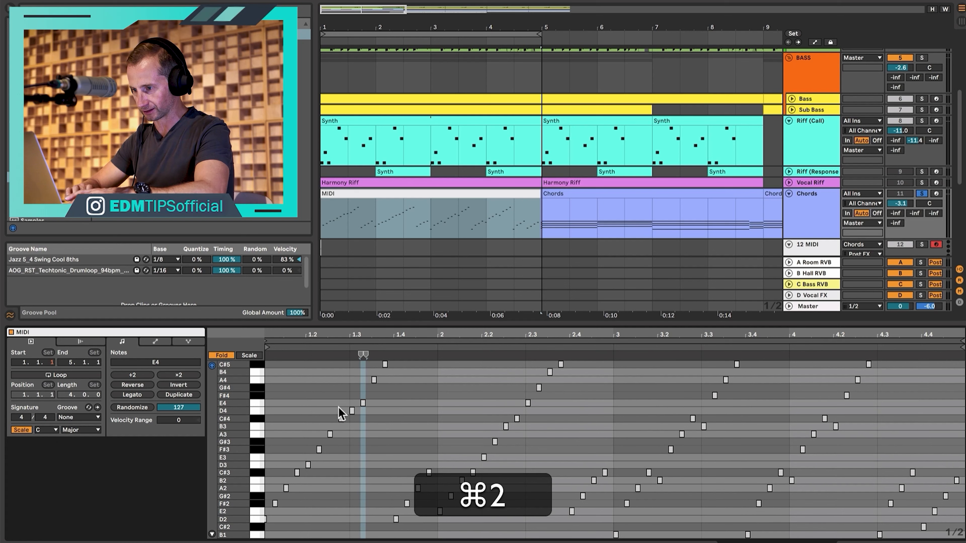
Step: Try adding 1/4-long notes on E4, G#4 and A4 at beat 1.2, and undo them
{"action": "double_click", "coordinate": [313, 403]}
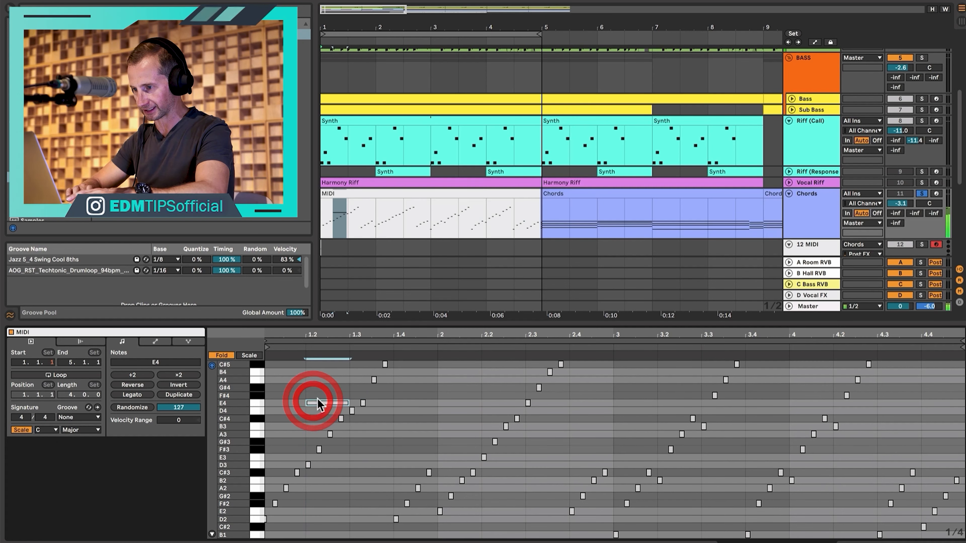
{"action": "double_click", "coordinate": [329, 388]}
{"action": "double_click", "coordinate": [328, 381]}
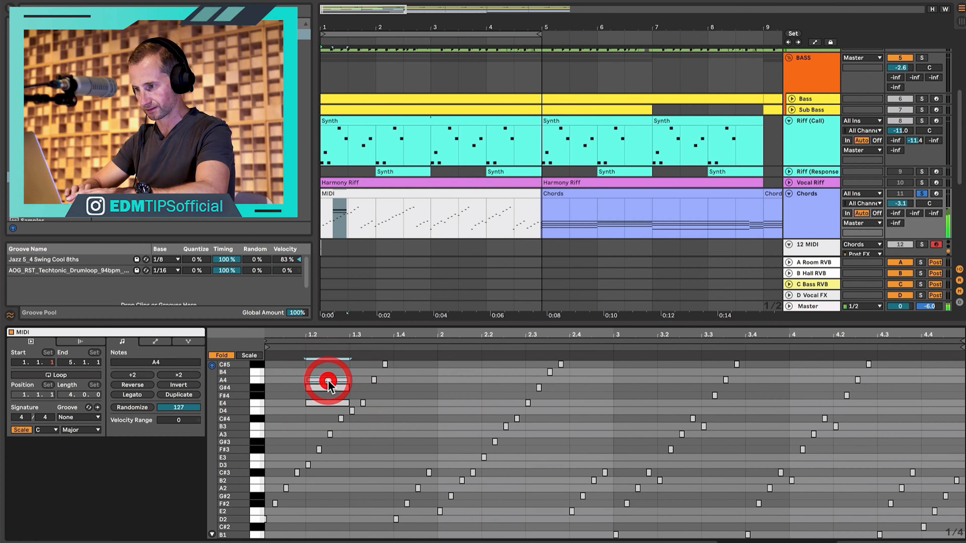
{"action": "key", "text": "super+z"}
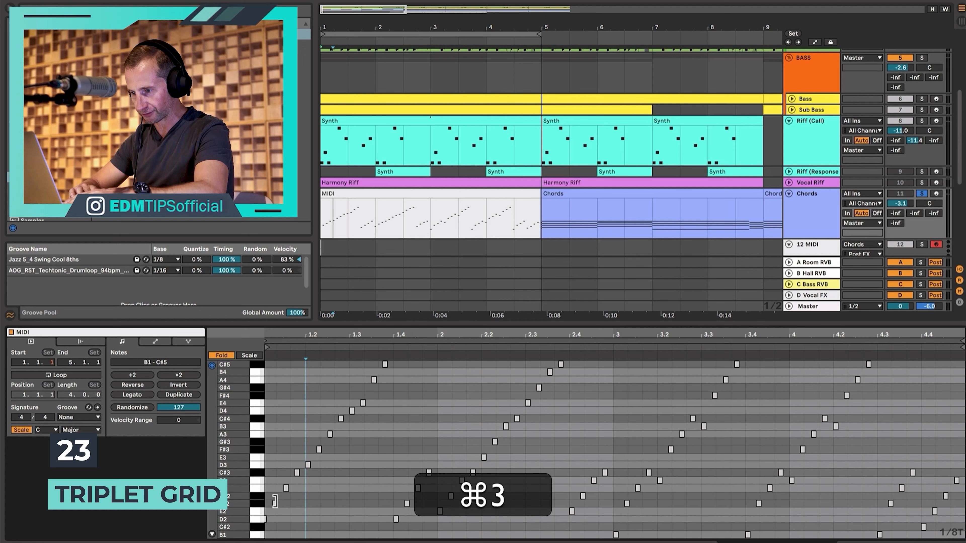
Step: Switch the note grid to 1/8T triplets and nudge the first rising notes of bar 1 onto it
{"action": "left_click", "coordinate": [286, 488]}
{"action": "key", "text": "Right"}
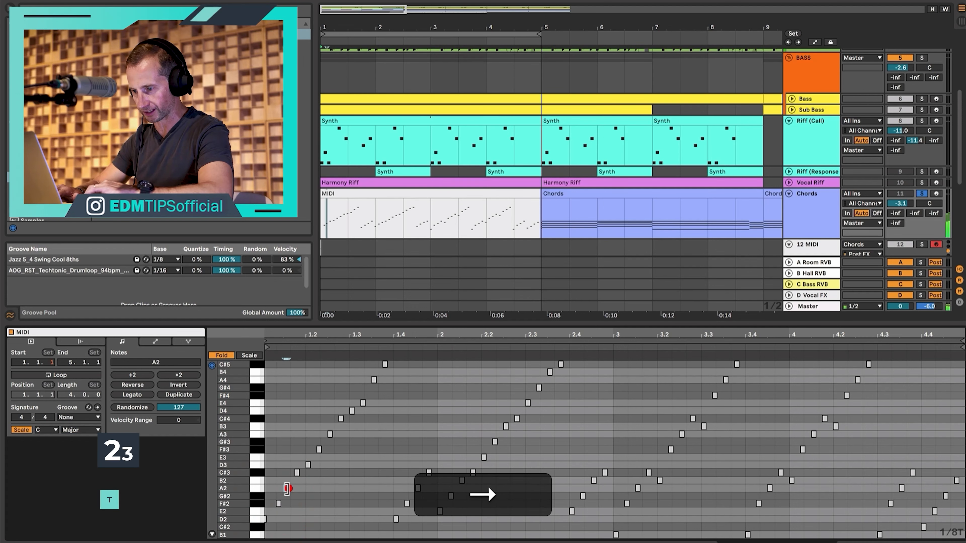
{"action": "key", "text": "Right"}
{"action": "left_click", "coordinate": [299, 474]}
{"action": "key", "text": "Right"}
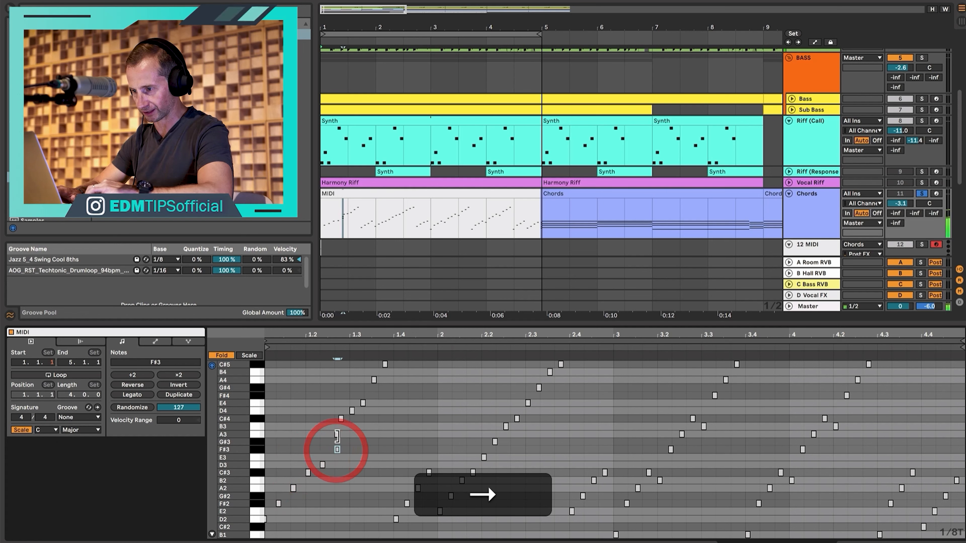
Step: Delete the rest of the first rising run above A3 in bar 1 and play back the triplet notes
{"action": "left_click_drag", "start_coordinate": [335, 423], "coordinate": [425, 345]}
{"action": "key", "text": "BackSpace"}
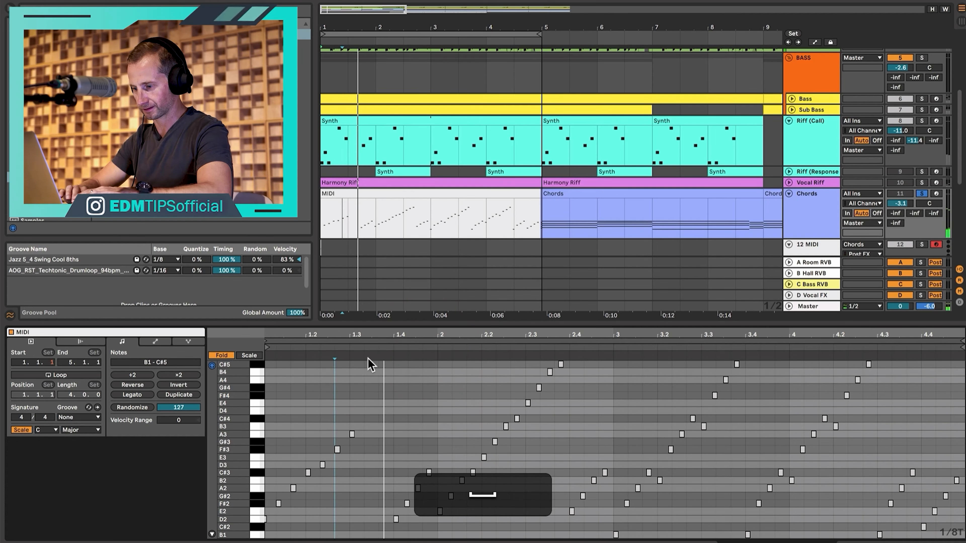
{"action": "key", "text": "space"}
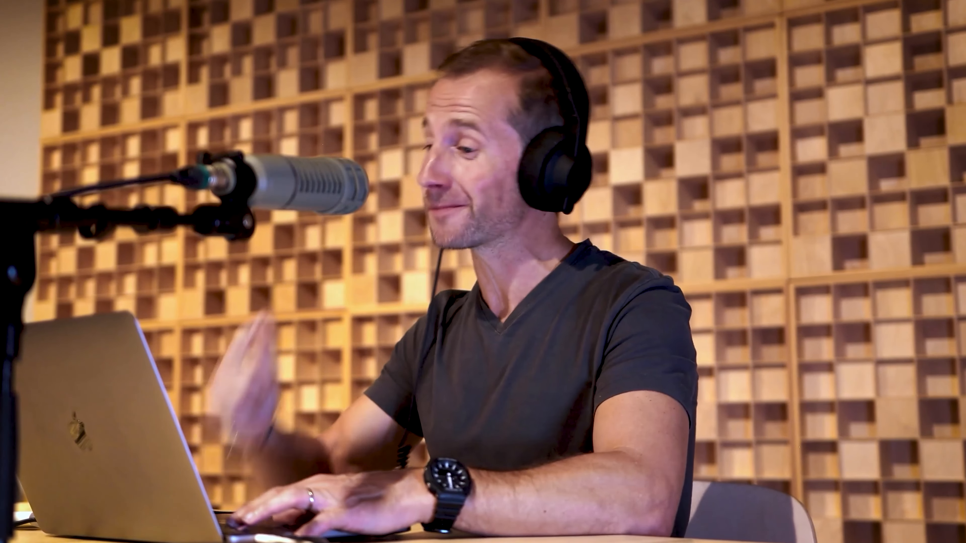
Step: Select the notes D2 to A3 at the start of the clip, zoom in to that selection and zoom back out
{"action": "key", "text": "alt+Right"}
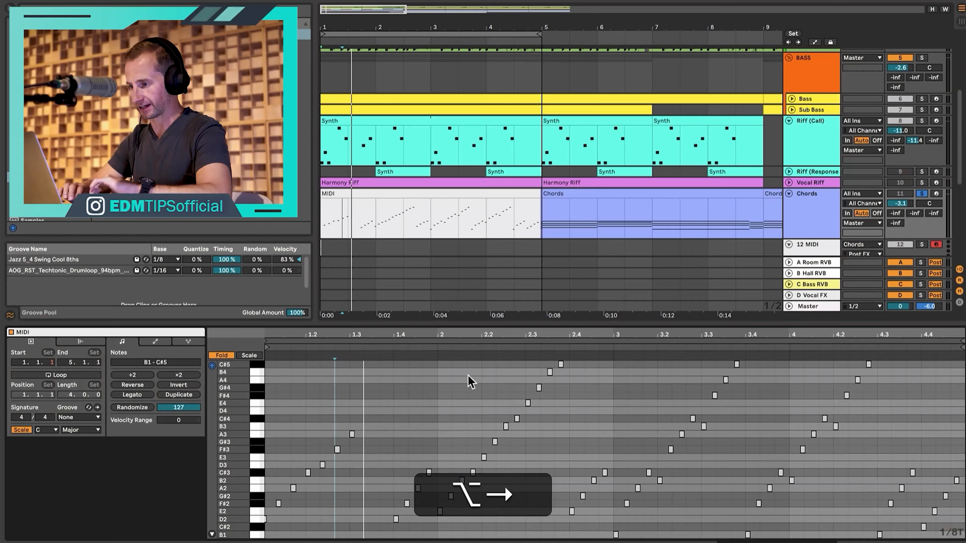
{"action": "left_click", "coordinate": [450, 375]}
{"action": "left_click_drag", "start_coordinate": [378, 404], "coordinate": [264, 535]}
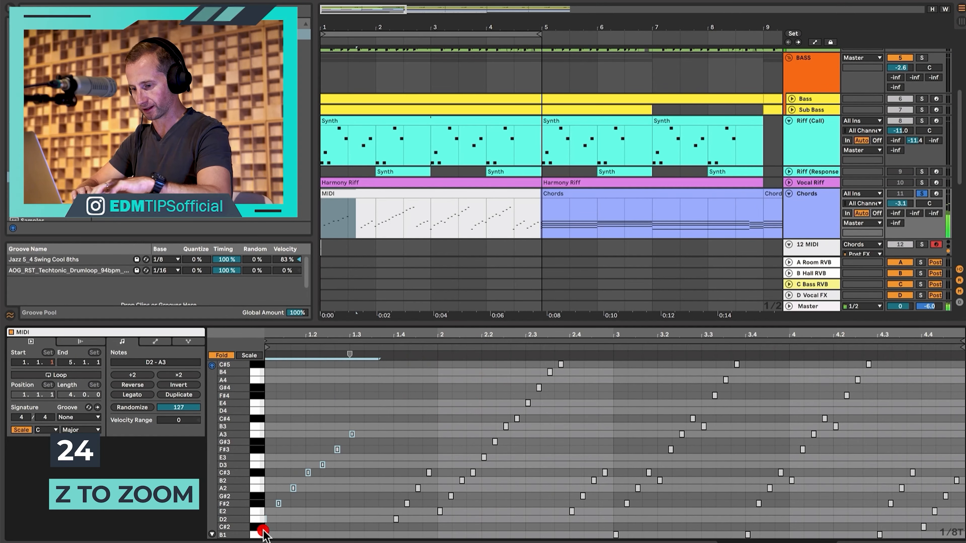
{"action": "key", "text": "z"}
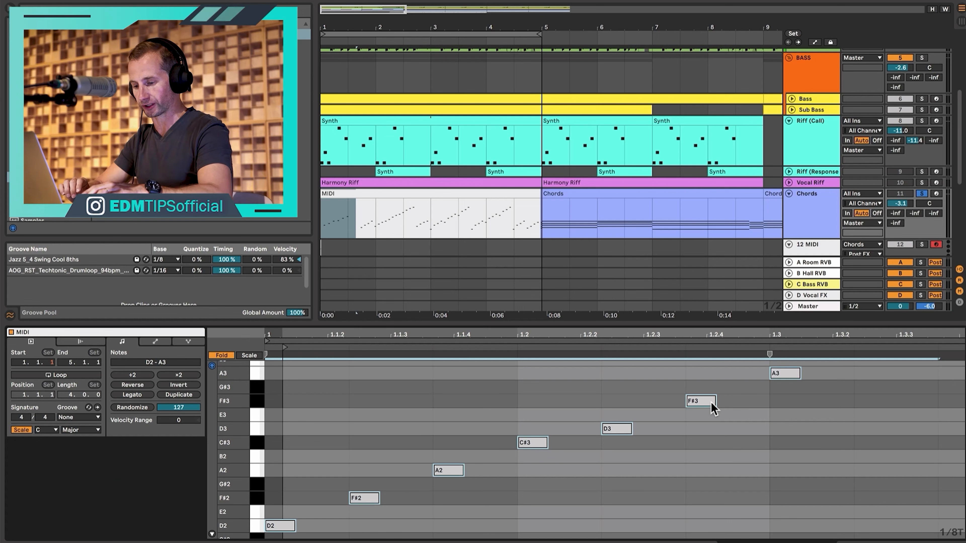
{"action": "key", "text": "shift"}
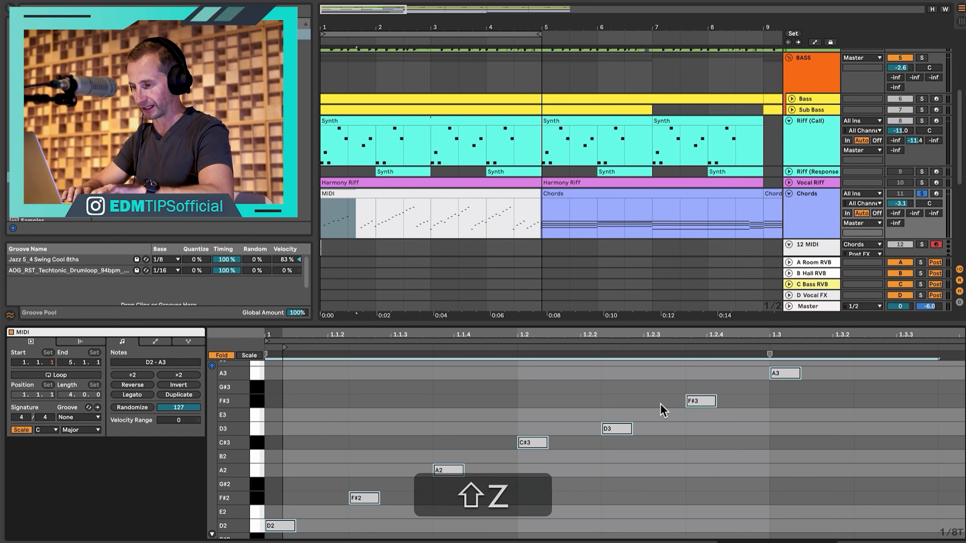
Step: Open the MIDI clip export from the clip on the Chords track and cancel the save
{"action": "key", "text": "alt+Right"}
{"action": "left_click", "coordinate": [389, 192]}
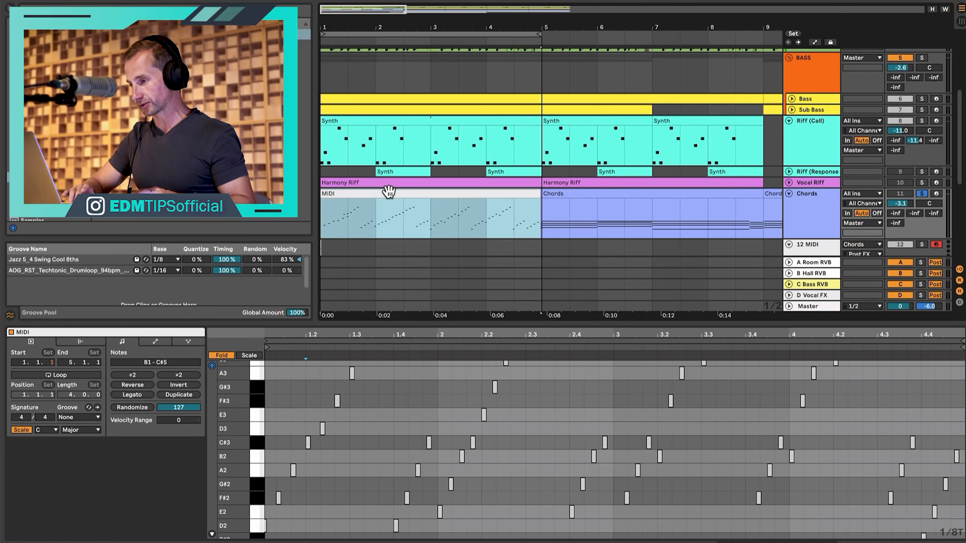
{"action": "right_click", "coordinate": [388, 191]}
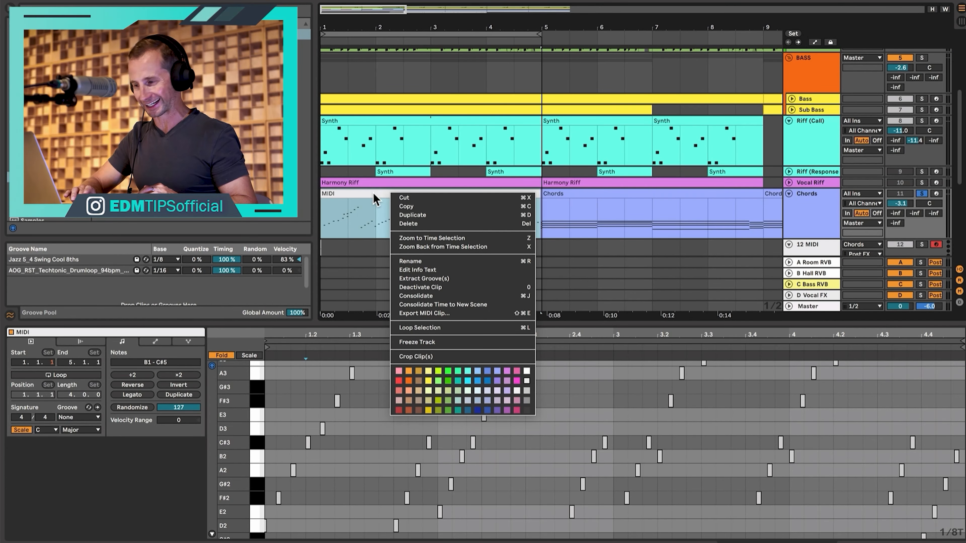
{"action": "left_click", "coordinate": [449, 313]}
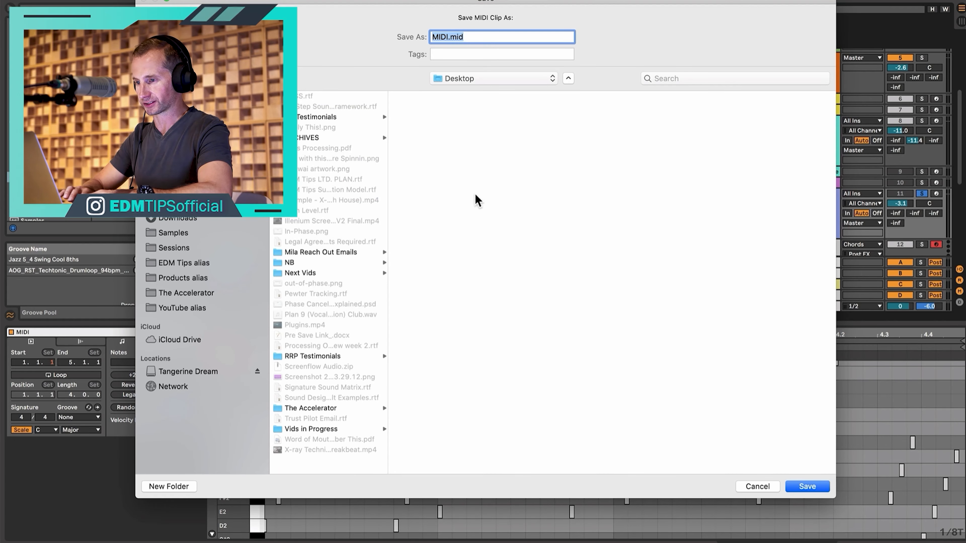
{"action": "left_click", "coordinate": [765, 487]}
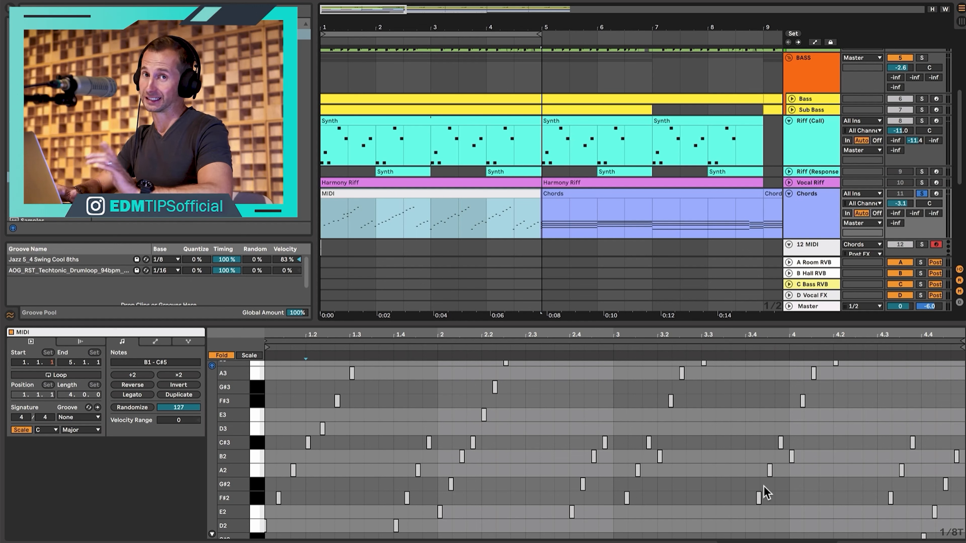
Step: Solo the Riff (Call) track, open its first Synth clip's notes and play it back
{"action": "key", "text": "alt+Right"}
{"action": "left_click", "coordinate": [810, 141]}
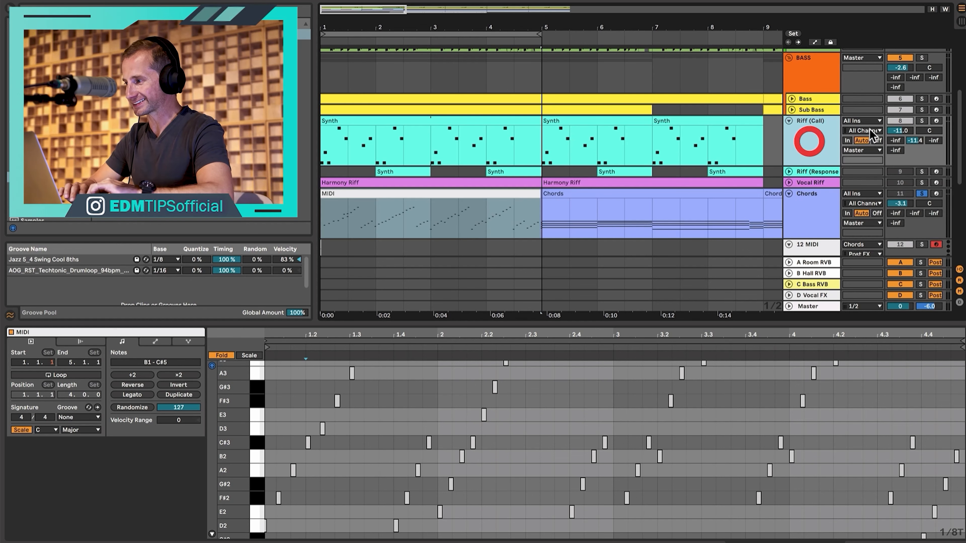
{"action": "left_click", "coordinate": [922, 121]}
{"action": "left_click", "coordinate": [406, 123]}
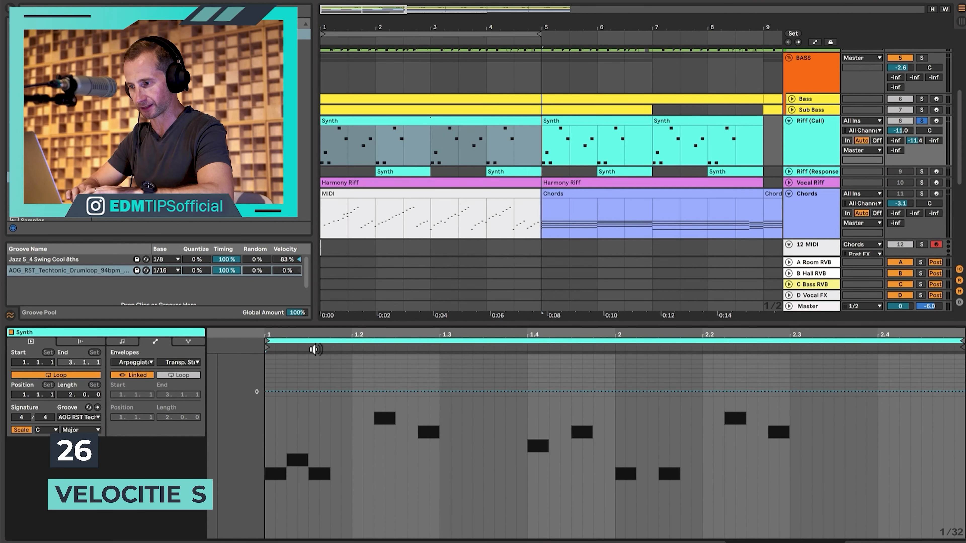
{"action": "key", "text": "space"}
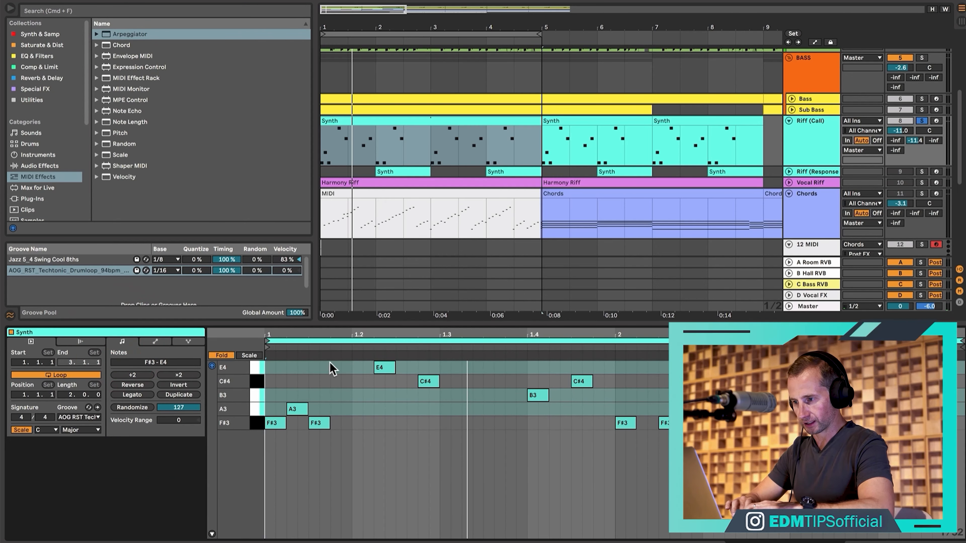
Step: Enlarge the clip editor, show the velocity lane and lower the velocities of the opening F#3, A3 and E4 notes
{"action": "left_click_drag", "start_coordinate": [329, 323], "coordinate": [347, 73]}
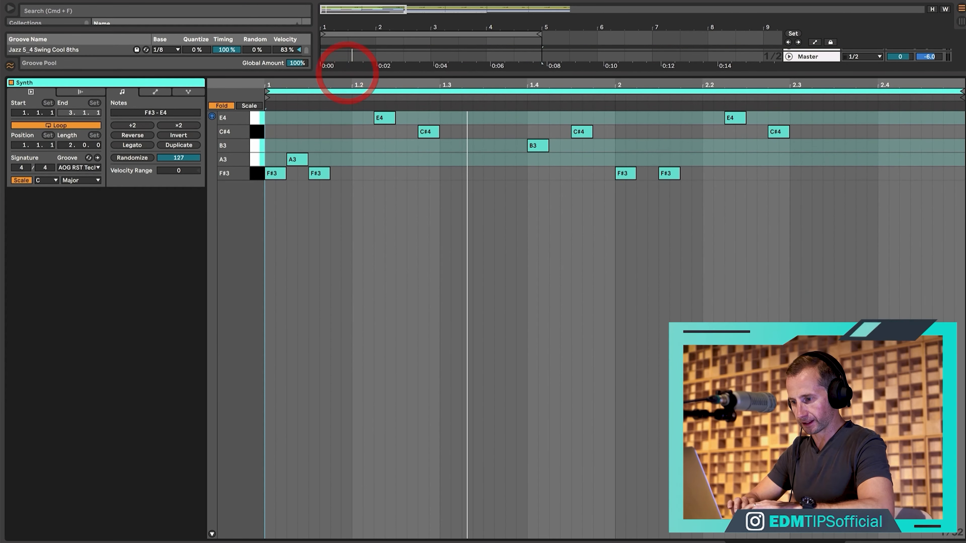
{"action": "left_click", "coordinate": [212, 534]}
{"action": "left_click", "coordinate": [267, 493]}
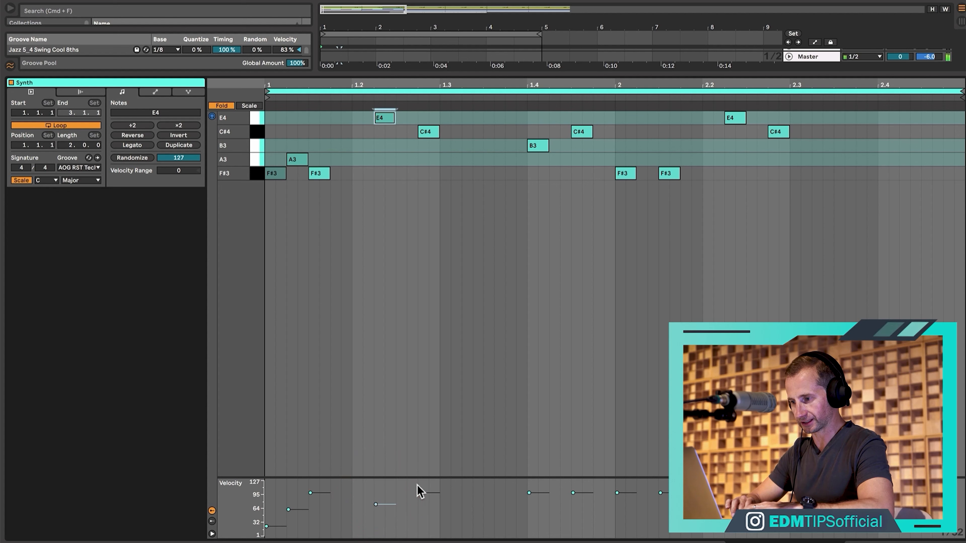
Step: Randomize the velocities of all notes in the Synth clip with a range of 127
{"action": "key", "text": "super+a"}
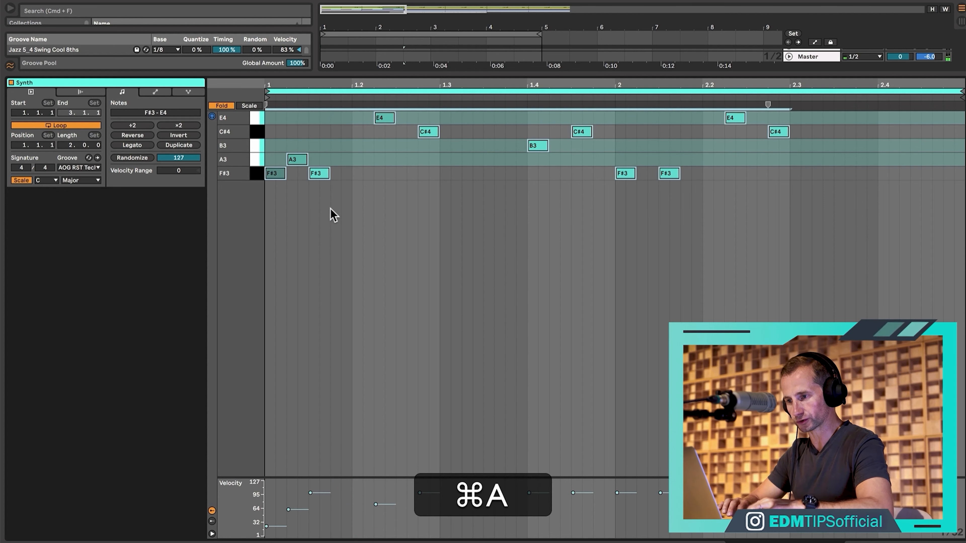
{"action": "left_click", "coordinate": [130, 159]}
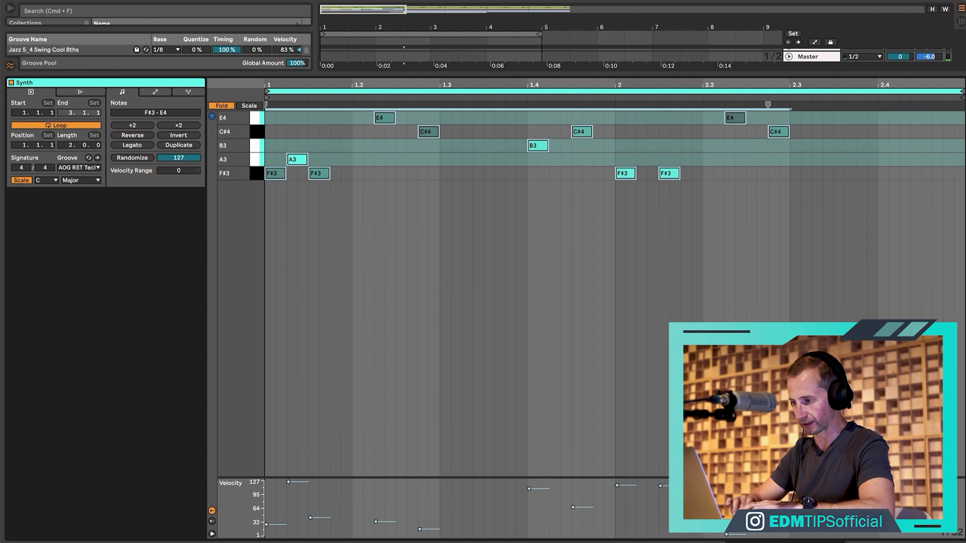
Step: Delete the Arpeggiator from both the Chords track and the Riff (Call) track
{"action": "key", "text": "shift+Tab"}
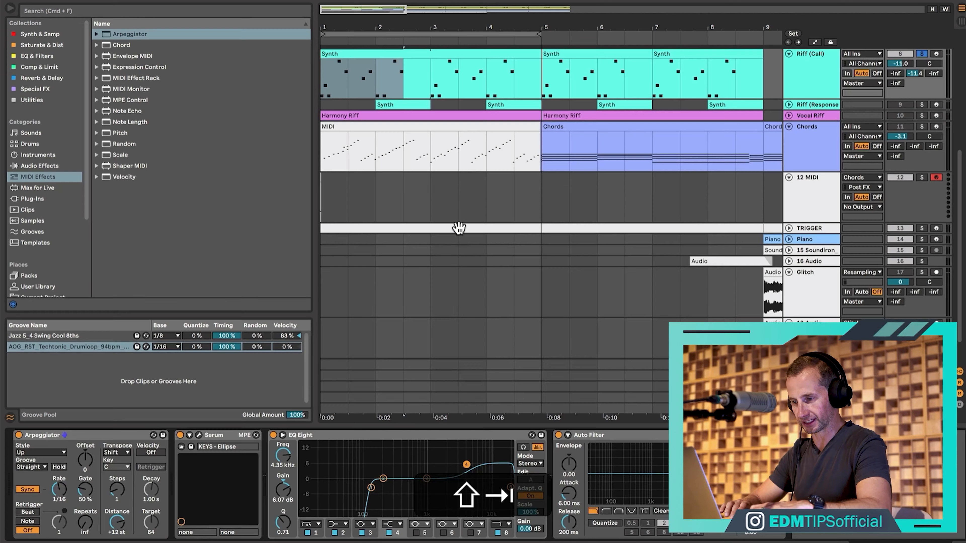
{"action": "left_click", "coordinate": [808, 148]}
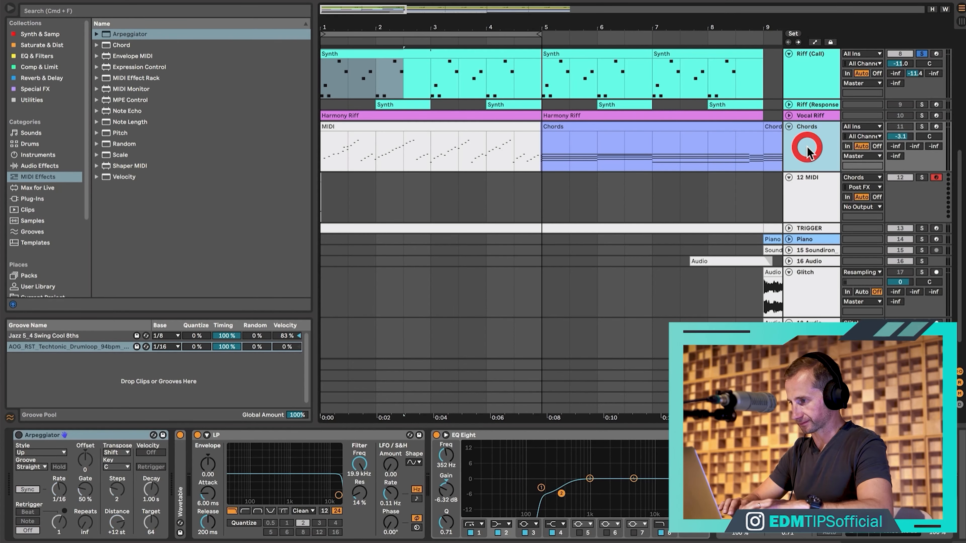
{"action": "left_click", "coordinate": [127, 435]}
{"action": "key", "text": "BackSpace"}
{"action": "left_click", "coordinate": [817, 80]}
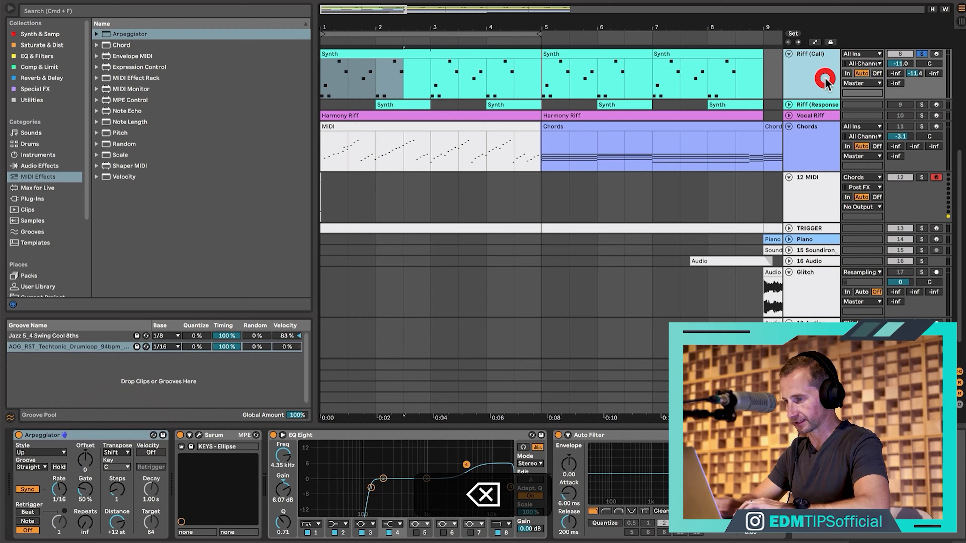
{"action": "left_click", "coordinate": [122, 434]}
{"action": "key", "text": "BackSpace"}
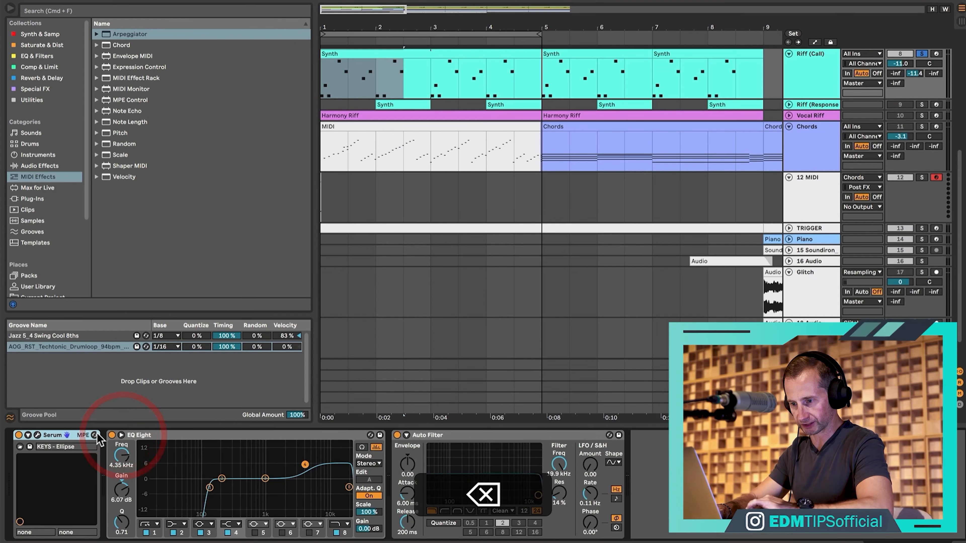
Step: Open Serum on the Riff (Call) track, assign velocity as a modulation source to the filter cutoff, and close the plug-in window
{"action": "left_click", "coordinate": [36, 435]}
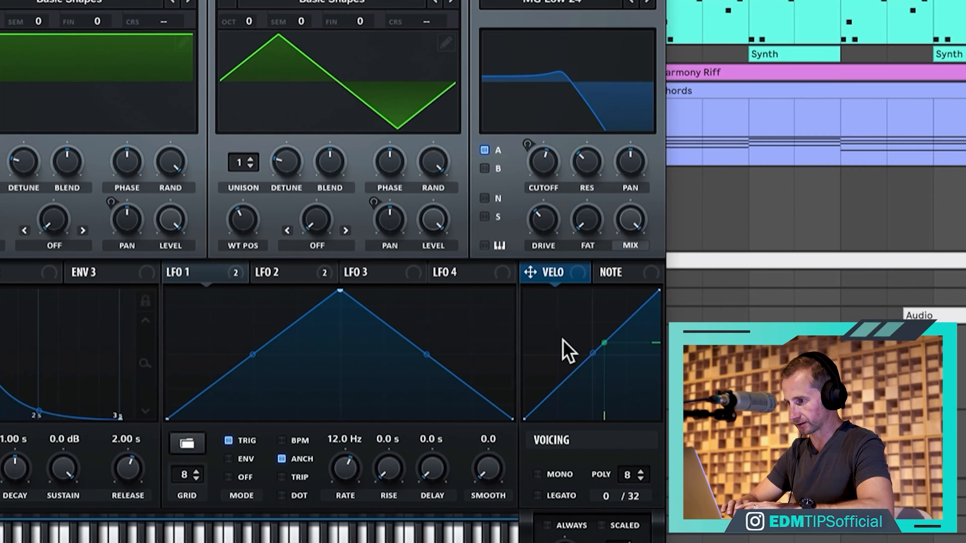
{"action": "left_click_drag", "start_coordinate": [530, 273], "coordinate": [544, 179]}
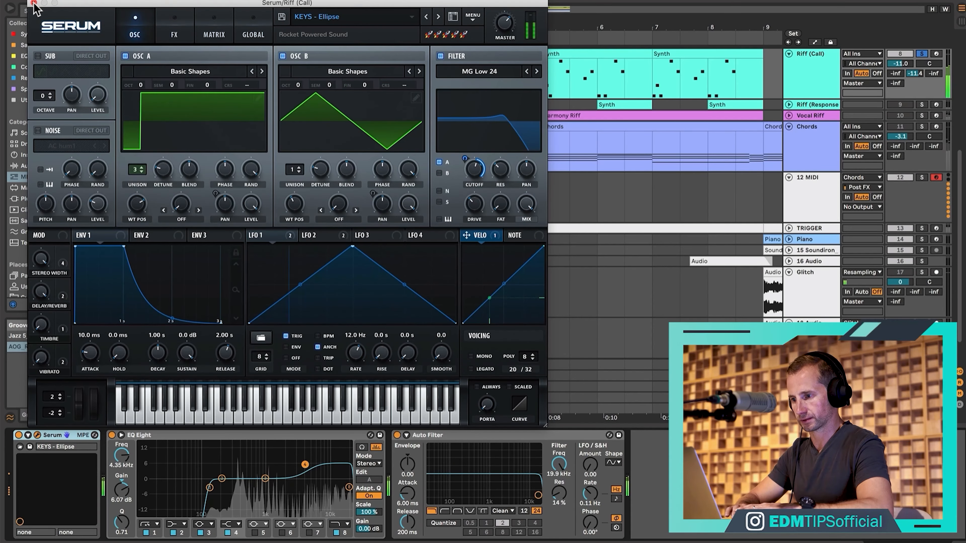
{"action": "left_click", "coordinate": [33, 3]}
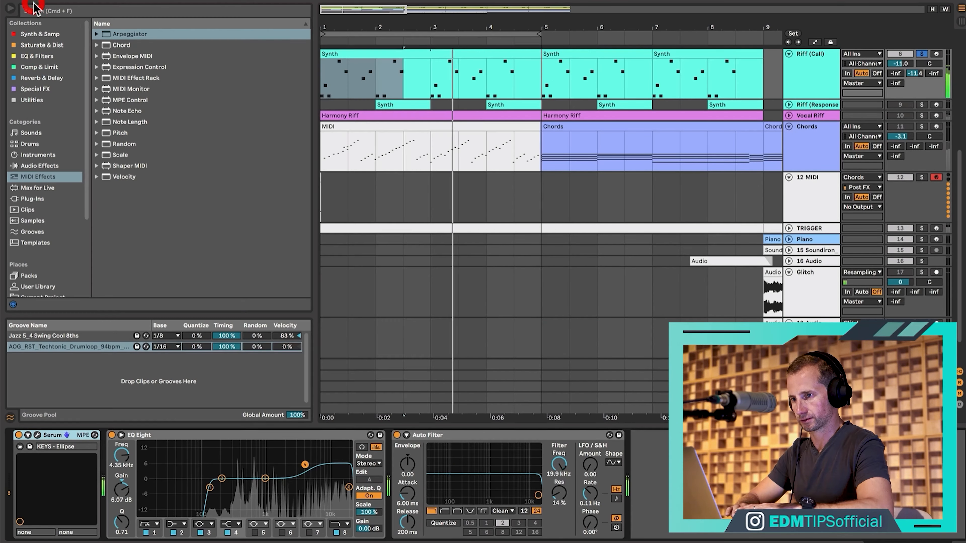
Step: Open the first Synth clip on Riff (Call), enlarge its velocity lane and raise the B3 note's velocity to 127
{"action": "double_click", "coordinate": [362, 61]}
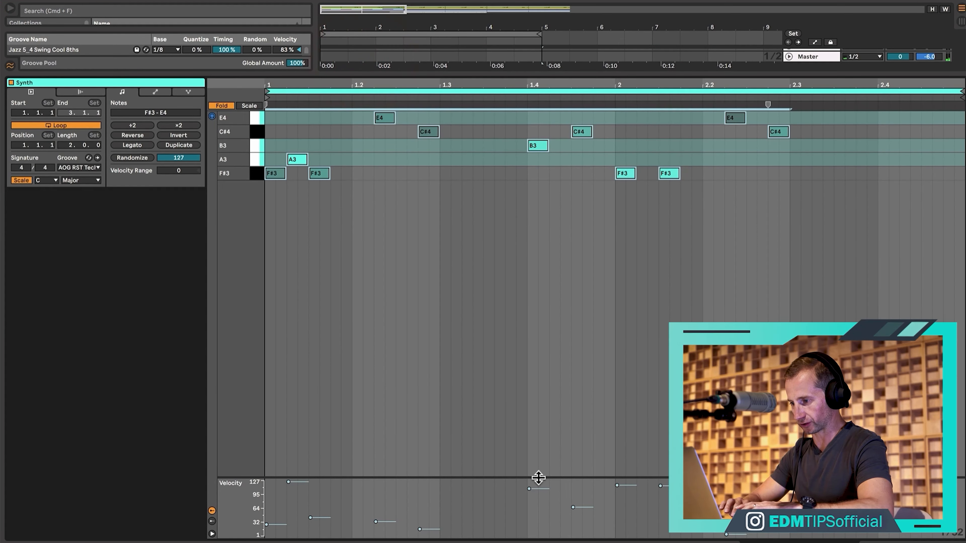
{"action": "left_click_drag", "start_coordinate": [538, 477], "coordinate": [539, 331]}
{"action": "left_click", "coordinate": [537, 146]}
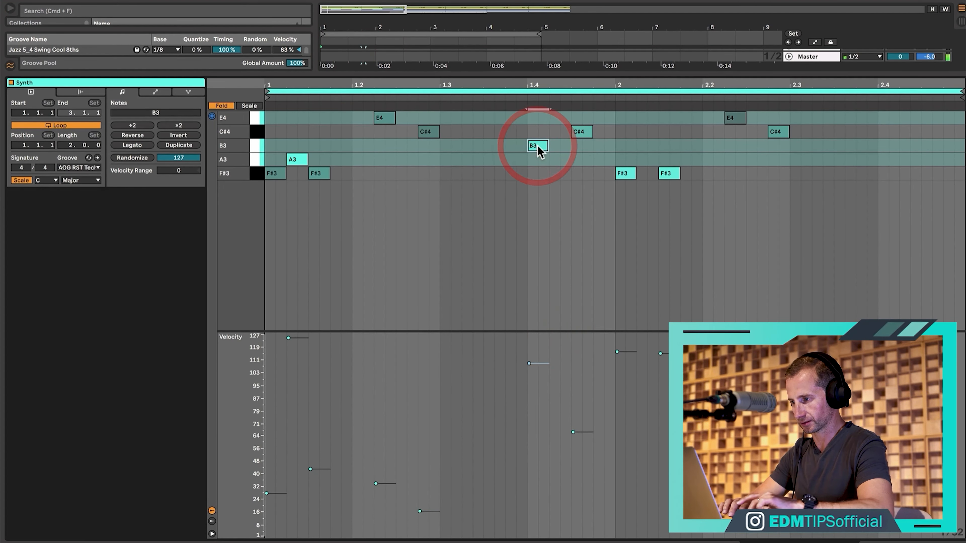
{"action": "key", "text": "super"}
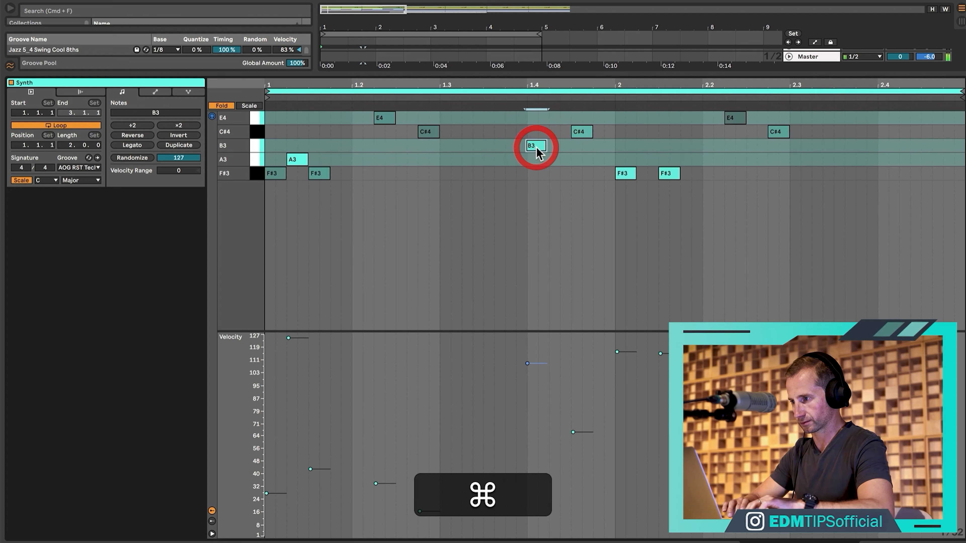
{"action": "left_click_drag", "start_coordinate": [537, 148], "coordinate": [537, 147]}
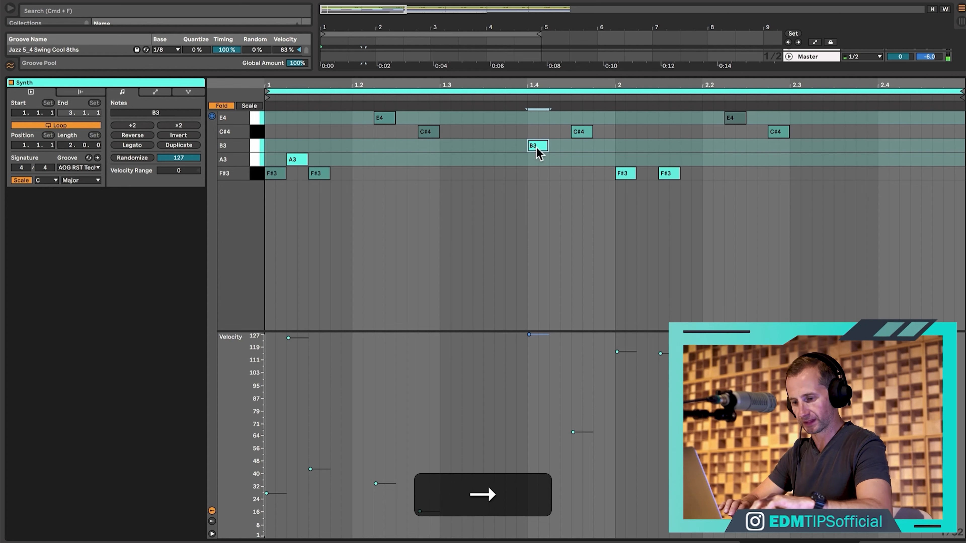
Step: Randomize the velocities of all notes in the Synth clip several times with different amounts, including 49, finishing with 127
{"action": "left_click", "coordinate": [367, 414]}
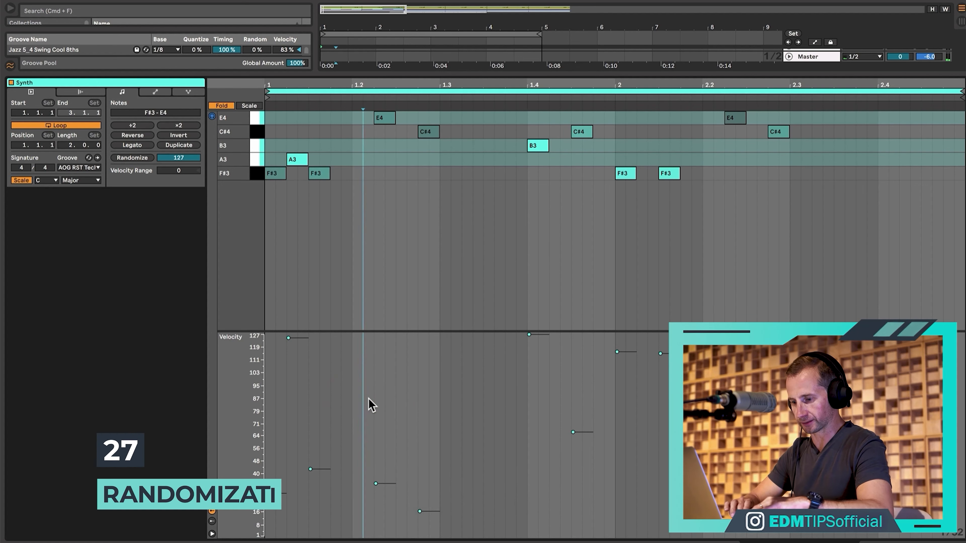
{"action": "key", "text": "super+a"}
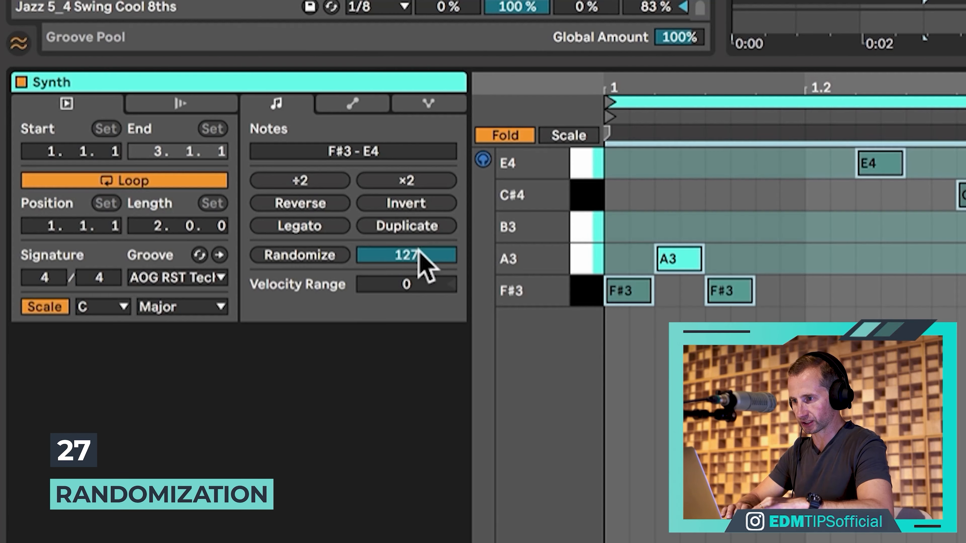
{"action": "left_click_drag", "start_coordinate": [418, 251], "coordinate": [418, 254]}
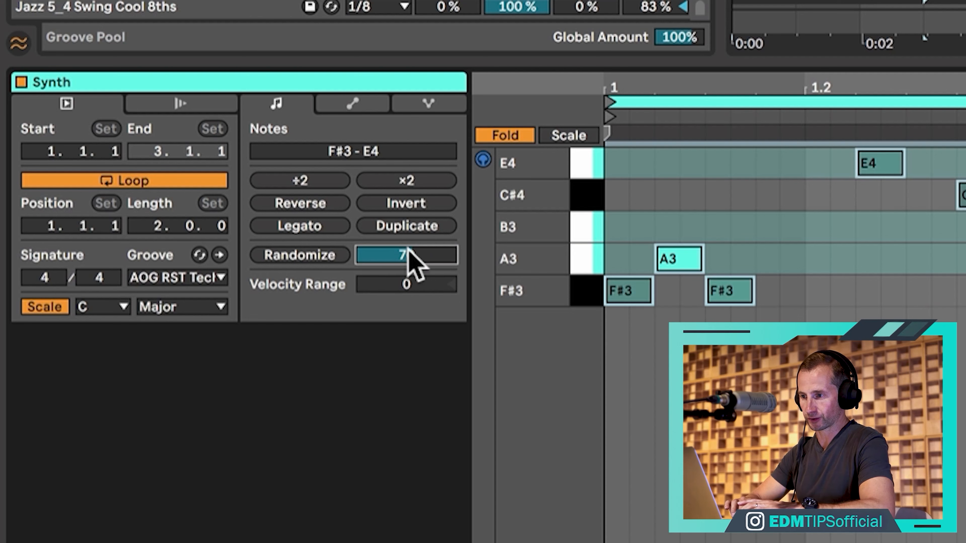
{"action": "left_click", "coordinate": [308, 255]}
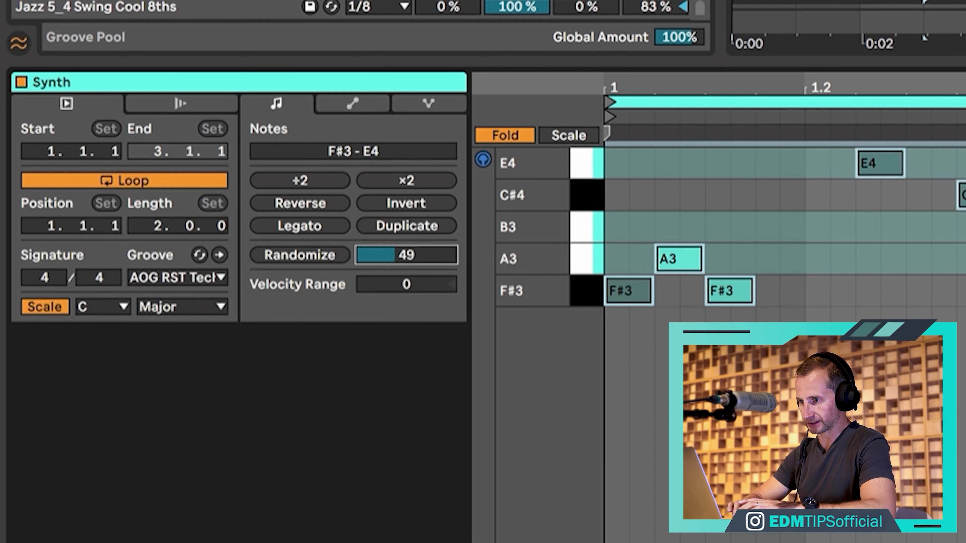
{"action": "left_click", "coordinate": [328, 254]}
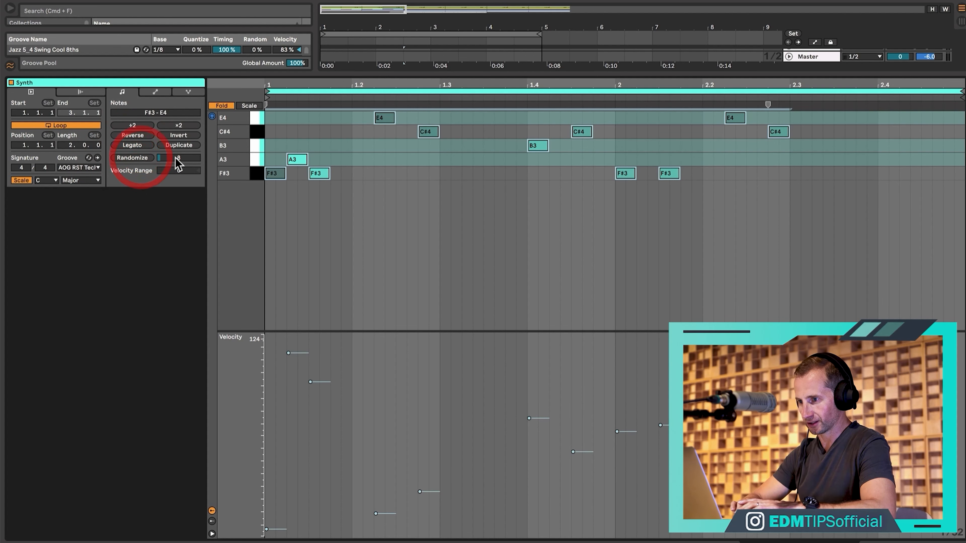
{"action": "left_click", "coordinate": [134, 160]}
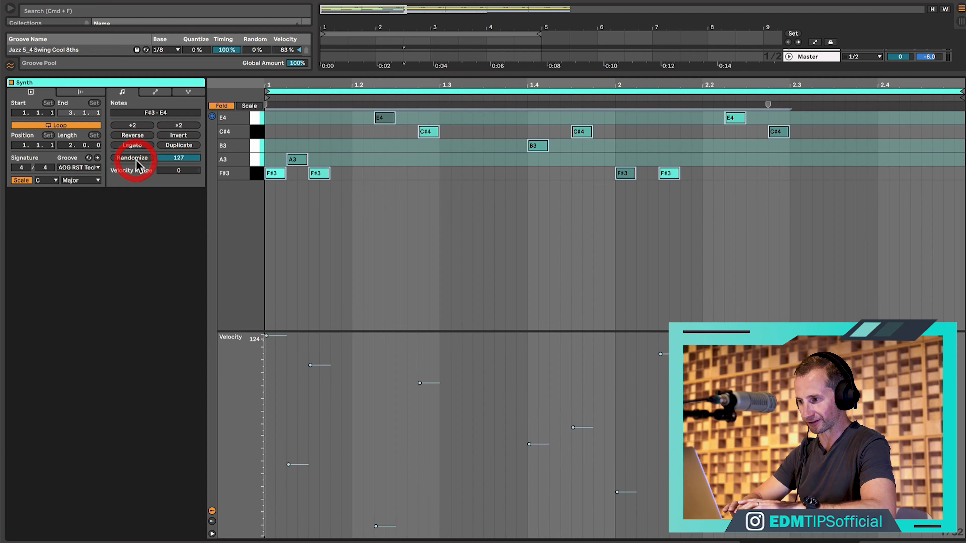
{"action": "left_click", "coordinate": [134, 160]}
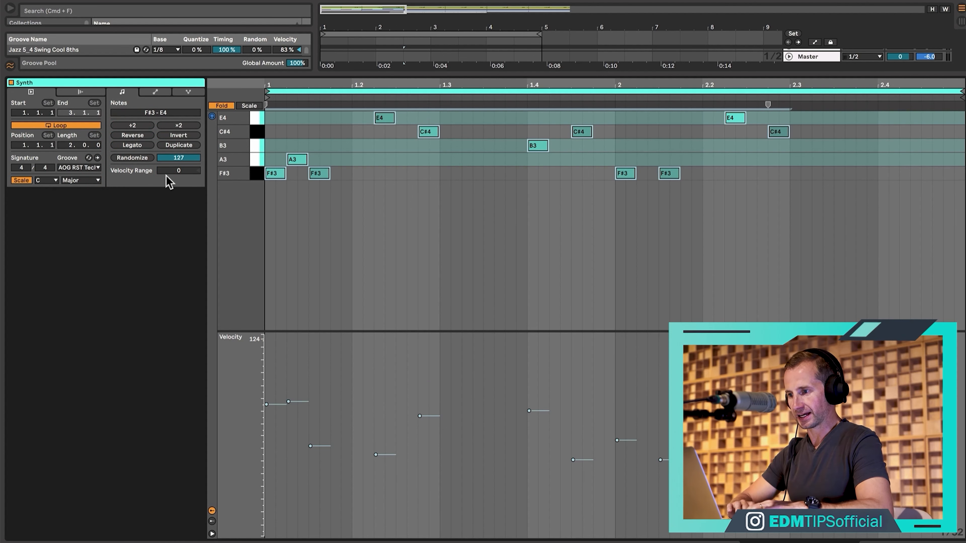
Step: Set the velocity range of all Synth clip notes to +30 and play the clip back
{"action": "left_click_drag", "start_coordinate": [177, 171], "coordinate": [178, 165]}
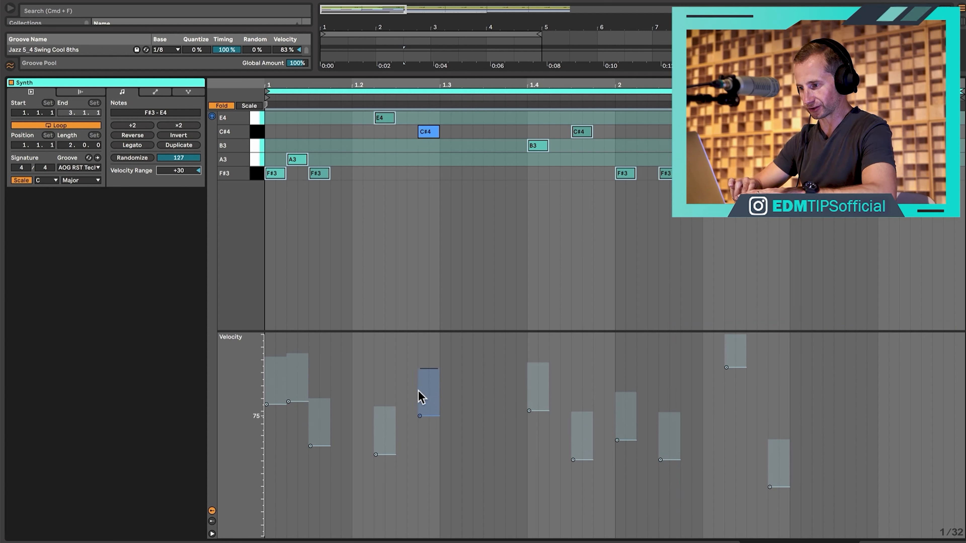
{"action": "key", "text": "space"}
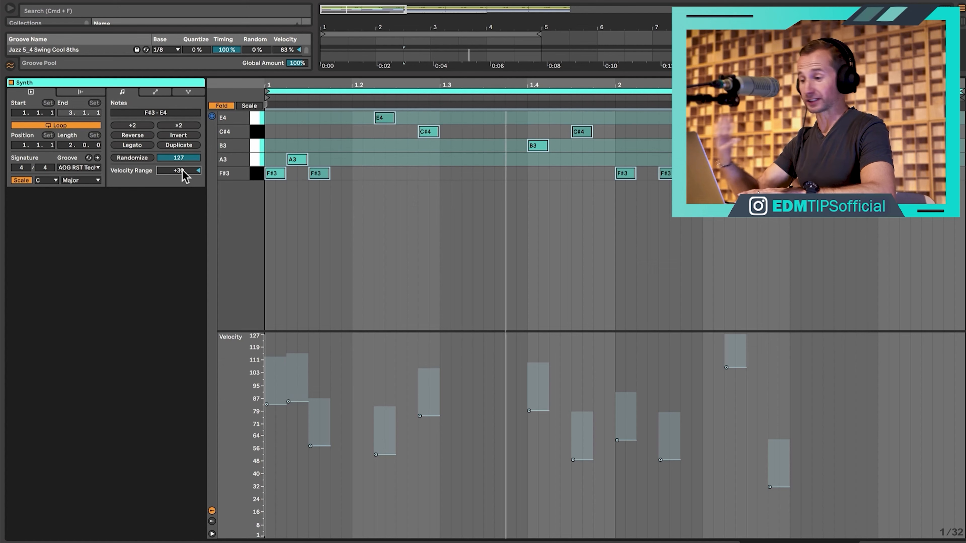
{"action": "key", "text": "space"}
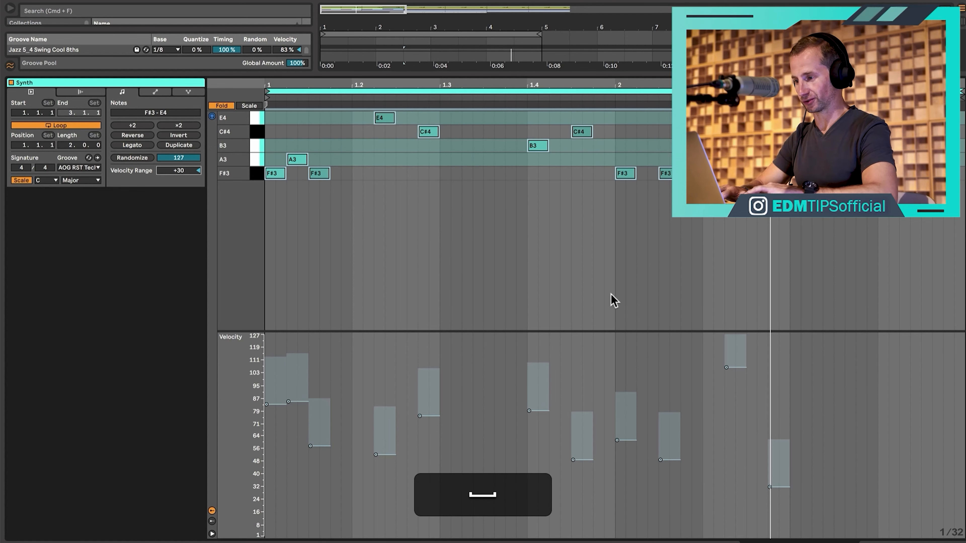
{"action": "key", "text": "alt+Down"}
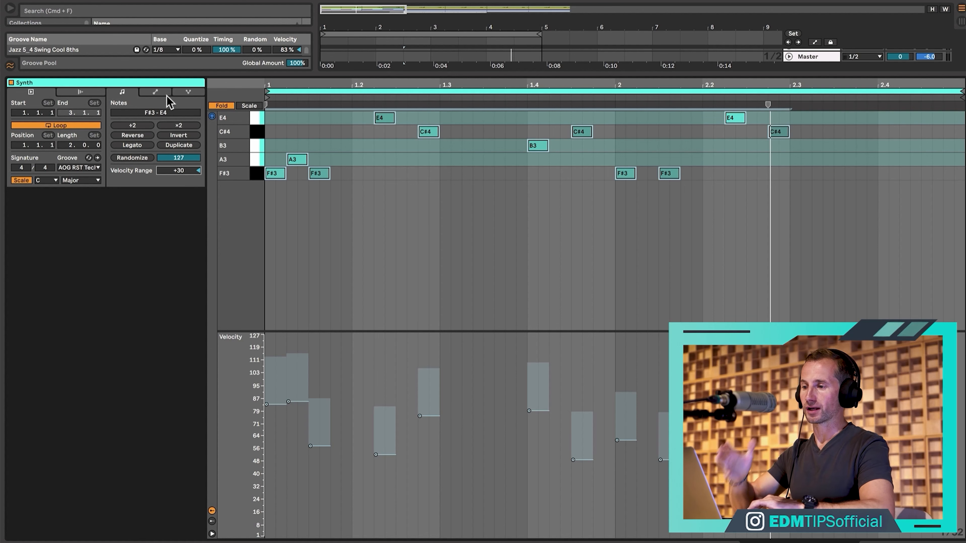
Step: Show the Synth clip's Note Expression (MPE) view and enlarge its Slide and Pressure lanes
{"action": "left_click", "coordinate": [182, 94]}
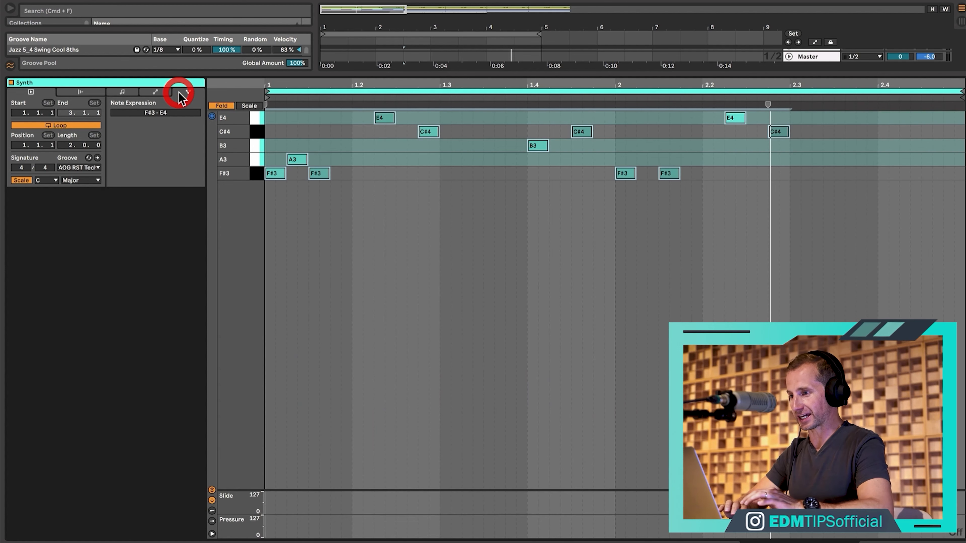
{"action": "left_click_drag", "start_coordinate": [304, 490], "coordinate": [317, 319]}
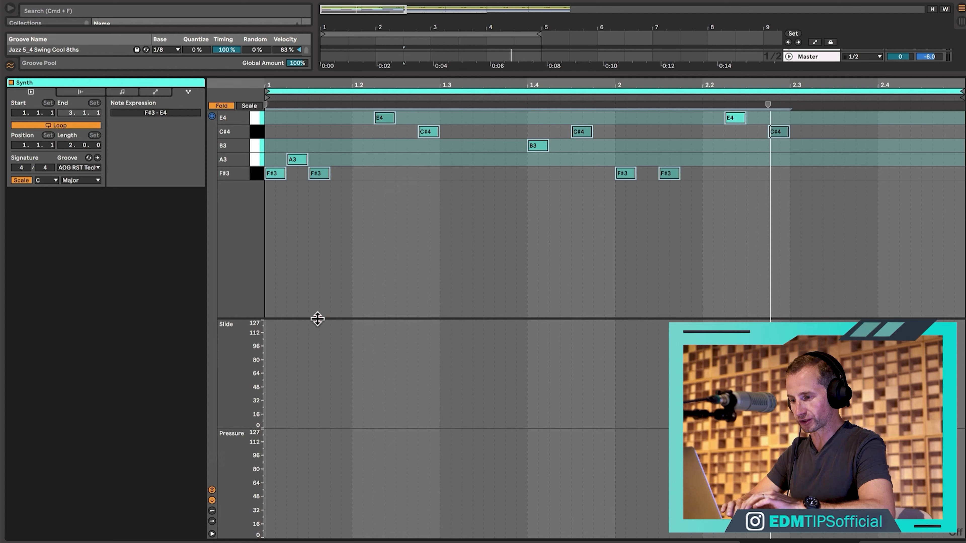
{"action": "left_click", "coordinate": [371, 321]}
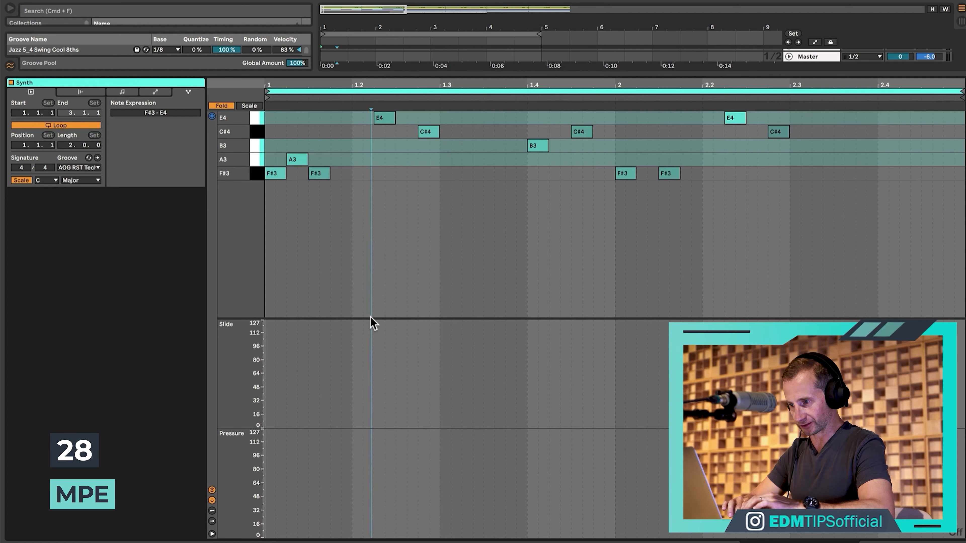
{"action": "left_click_drag", "start_coordinate": [370, 317], "coordinate": [371, 253]}
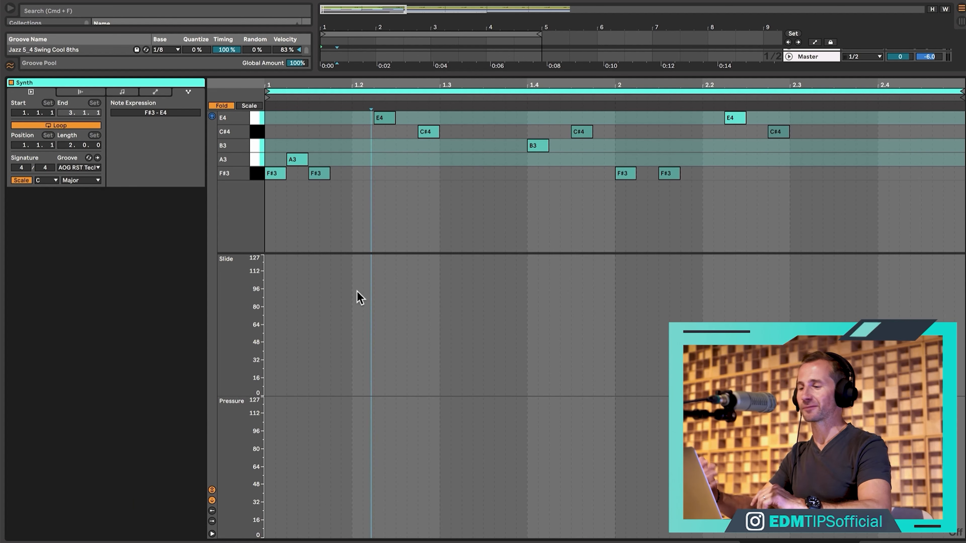
{"action": "key", "text": "shift"}
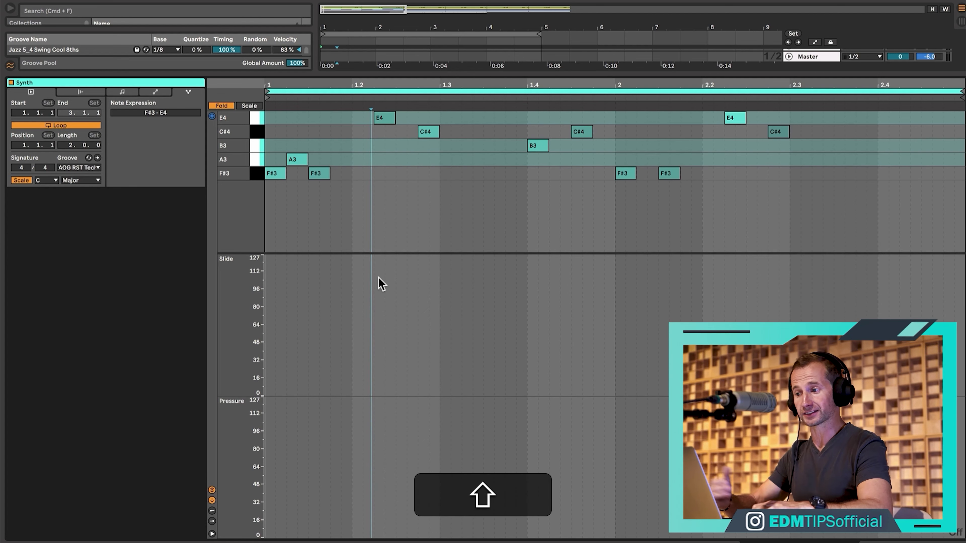